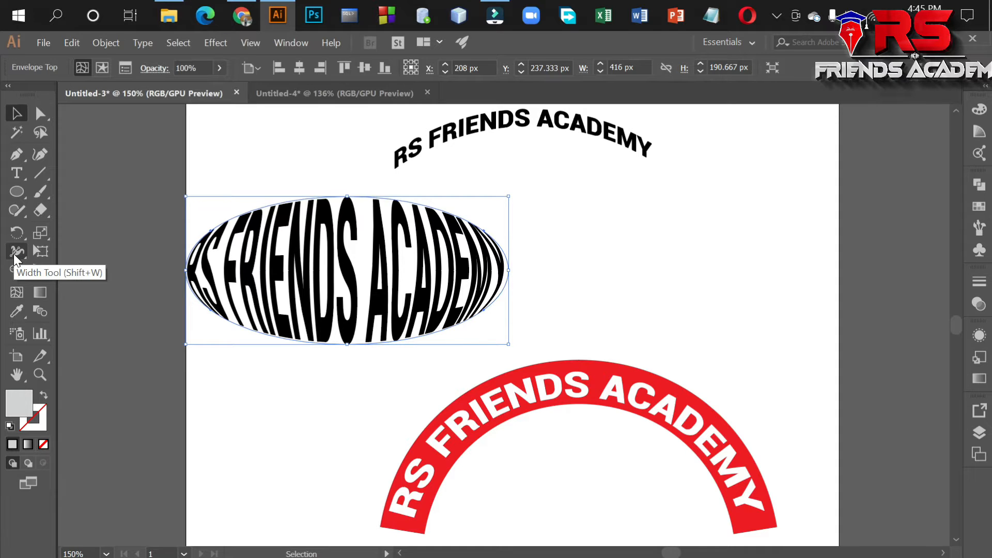
# Tear off the Width tool group as a floating panel and place it over the upper-left part of the canvas.
pyautogui.click(14, 253)
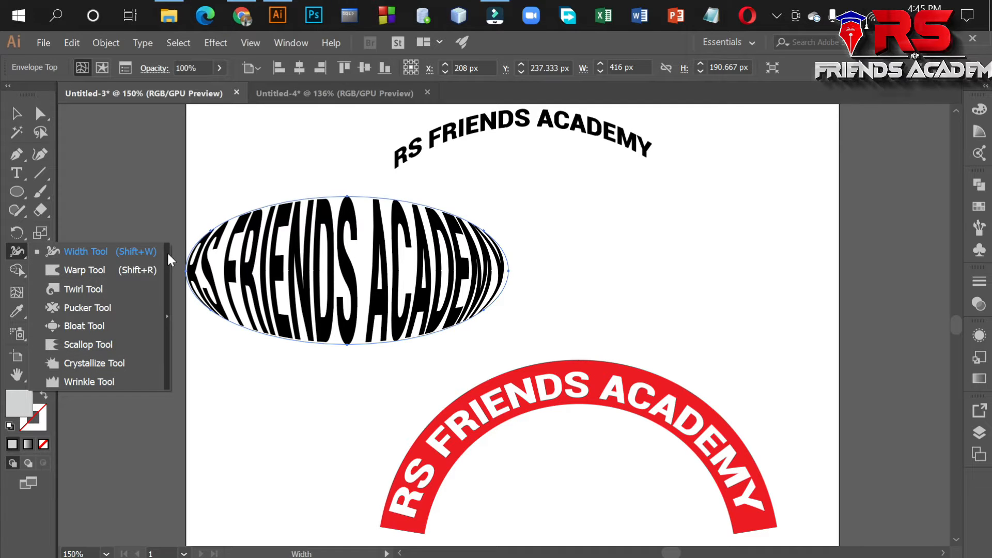
pyautogui.click(166, 318)
pyautogui.moveTo(193, 201); pyautogui.dragTo(199, 142)
pyautogui.scroll(1, 133, 178)
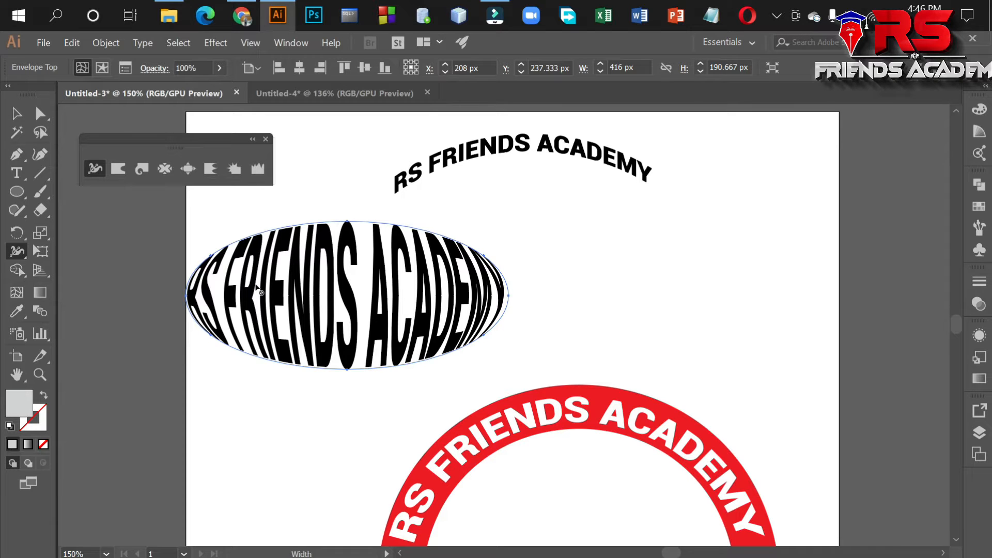
pyautogui.scroll(-2, 308, 316)
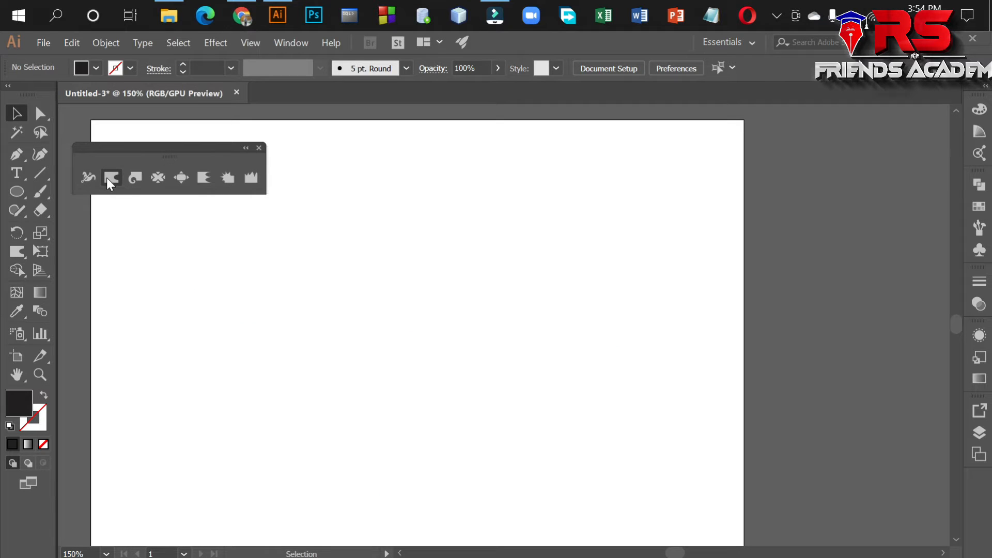
# Draw a black circle in the middle of the artboard and activate the Warp tool on it.
pyautogui.click(18, 190)
pyautogui.moveTo(333, 233); pyautogui.dragTo(490, 369)
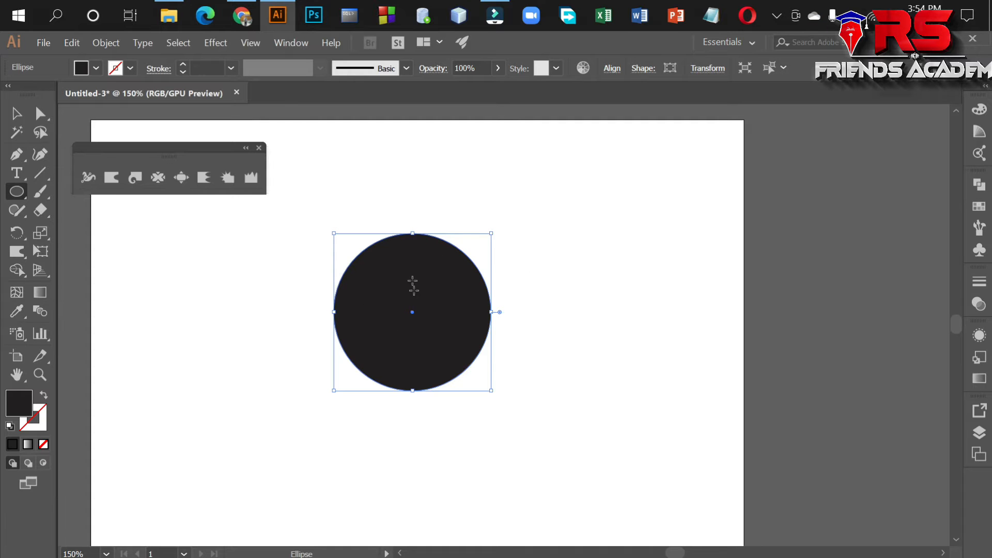
pyautogui.click(105, 177)
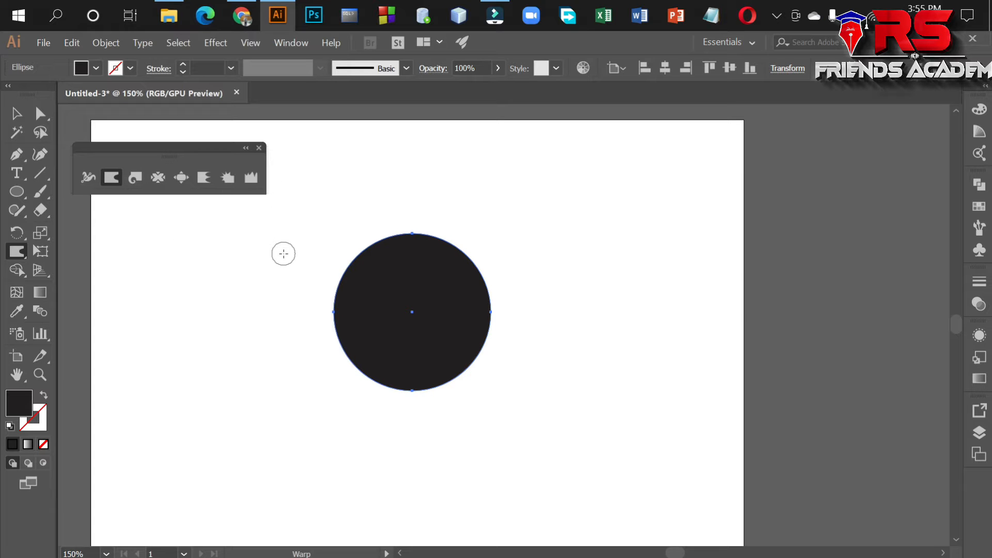
# Set the Warp tool's brush width and height to 70 px.
pyautogui.doubleClick(112, 179)
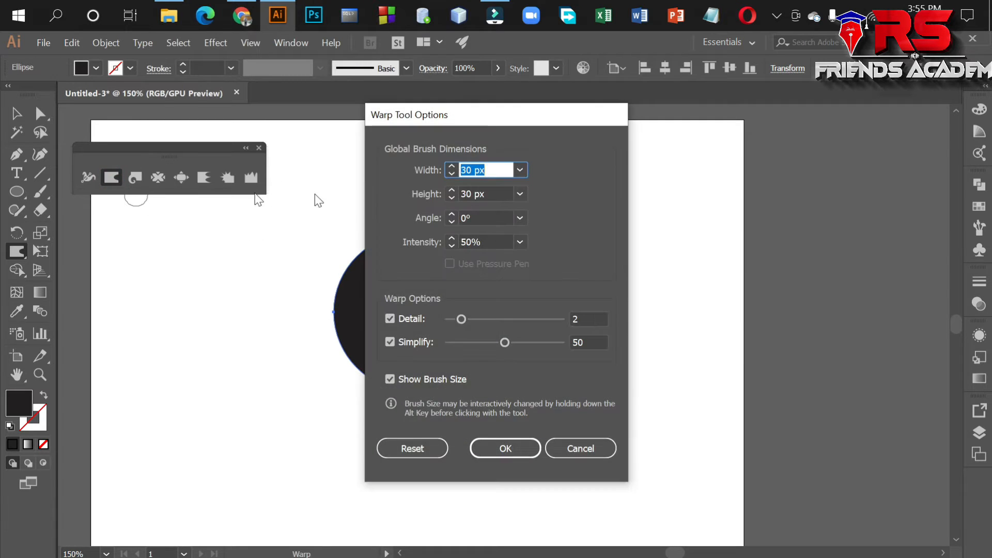
pyautogui.moveTo(507, 125)
pyautogui.mouseDown()
pyautogui.moveTo(482, 120)
pyautogui.moveTo(488, 129)
pyautogui.mouseUp()
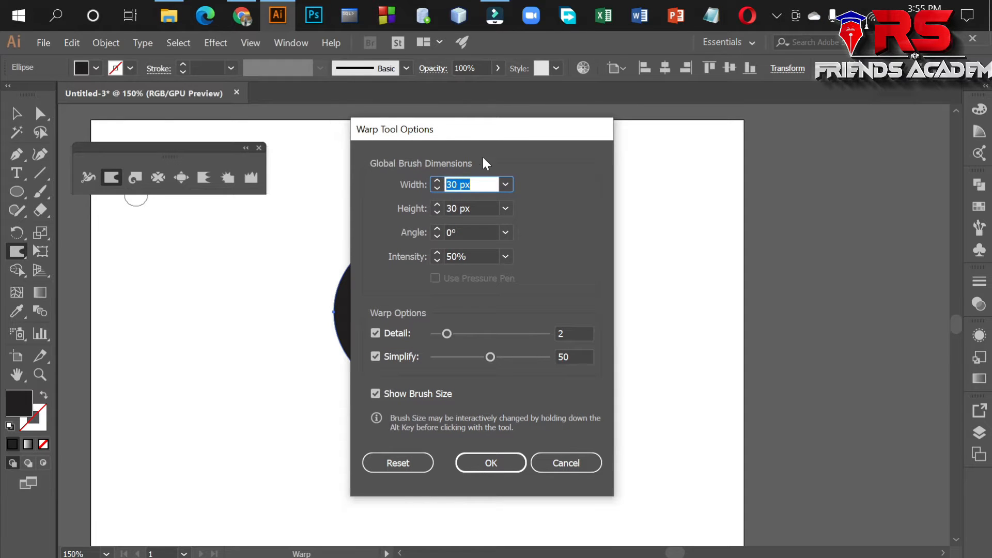
pyautogui.click(505, 183)
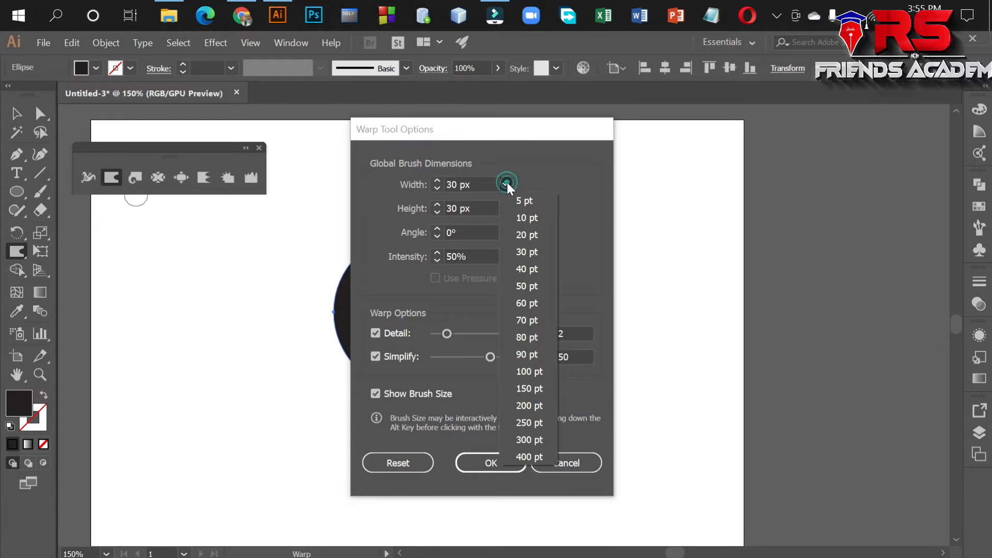
pyautogui.click(532, 321)
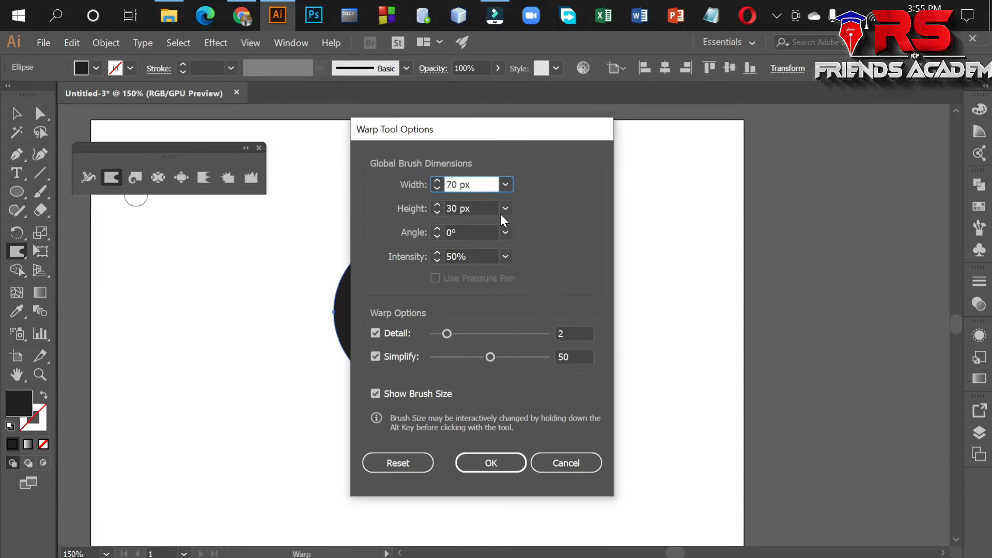
pyautogui.click(505, 208)
pyautogui.click(529, 340)
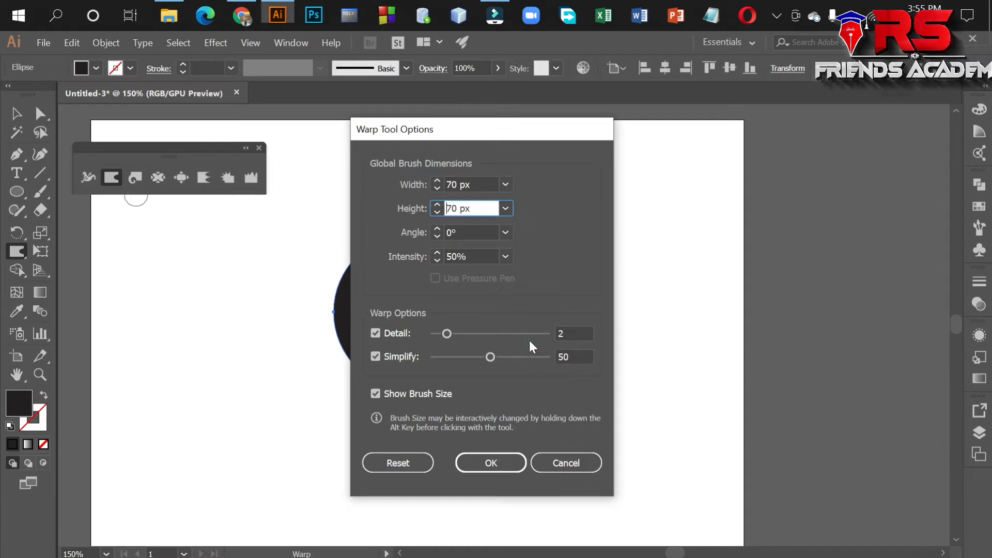
pyautogui.click(494, 461)
# Try distorting the circle's edge with a few strokes of the 70 px Warp brush, and undo them.
pyautogui.moveTo(353, 212); pyautogui.dragTo(401, 288)
pyautogui.moveTo(423, 277); pyautogui.dragTo(456, 219)
pyautogui.moveTo(502, 264); pyautogui.dragTo(454, 290)
pyautogui.moveTo(458, 314); pyautogui.dragTo(510, 320)
pyautogui.hotkey('ctrl', 'z')
pyautogui.hotkey('ctrl', 'z')
pyautogui.hotkey('ctrl', 'z')
pyautogui.hotkey('ctrl', 'z')
pyautogui.hotkey('ctrl', 'z')
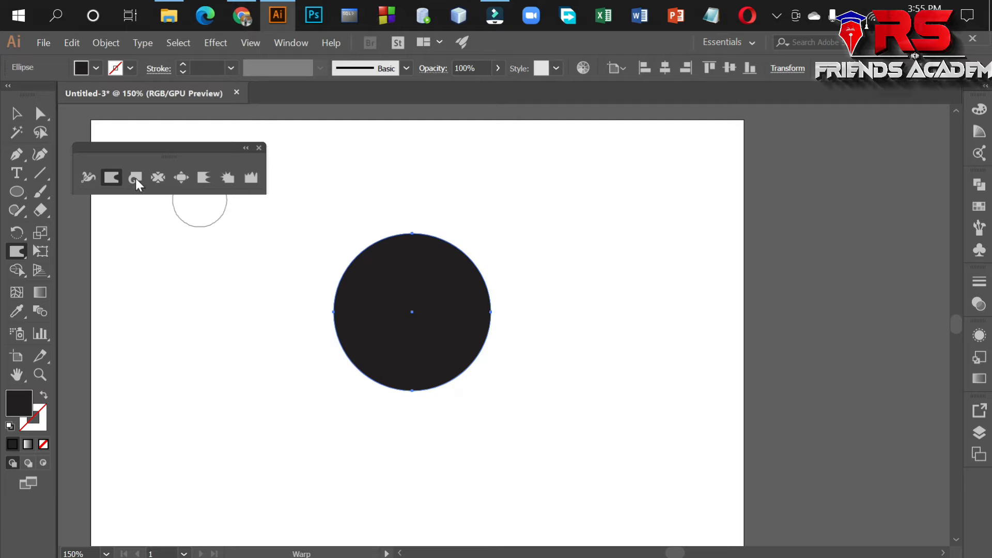
# Set the Warp tool's brush width and height to 30 px.
pyautogui.doubleClick(111, 178)
pyautogui.click(505, 184)
pyautogui.click(528, 250)
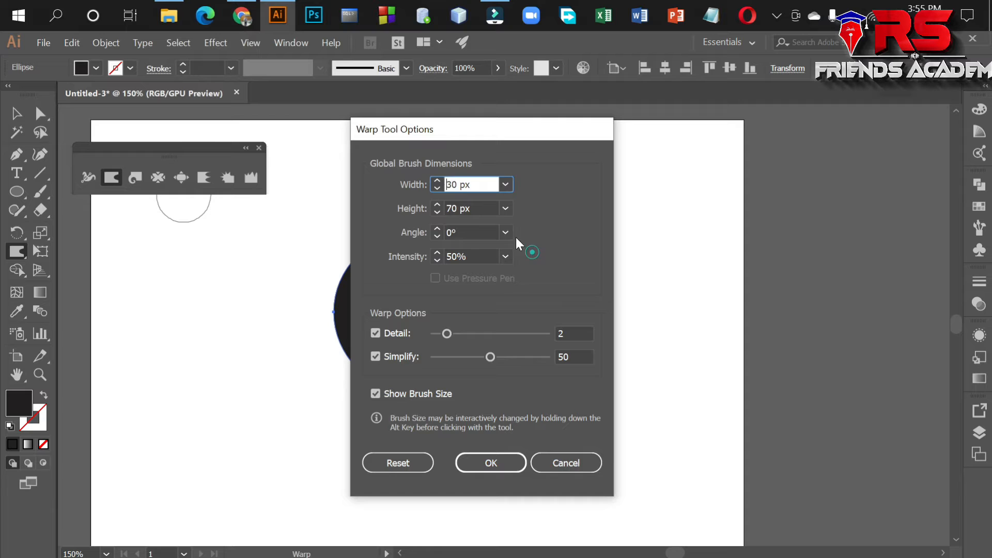
pyautogui.click(505, 208)
pyautogui.click(519, 278)
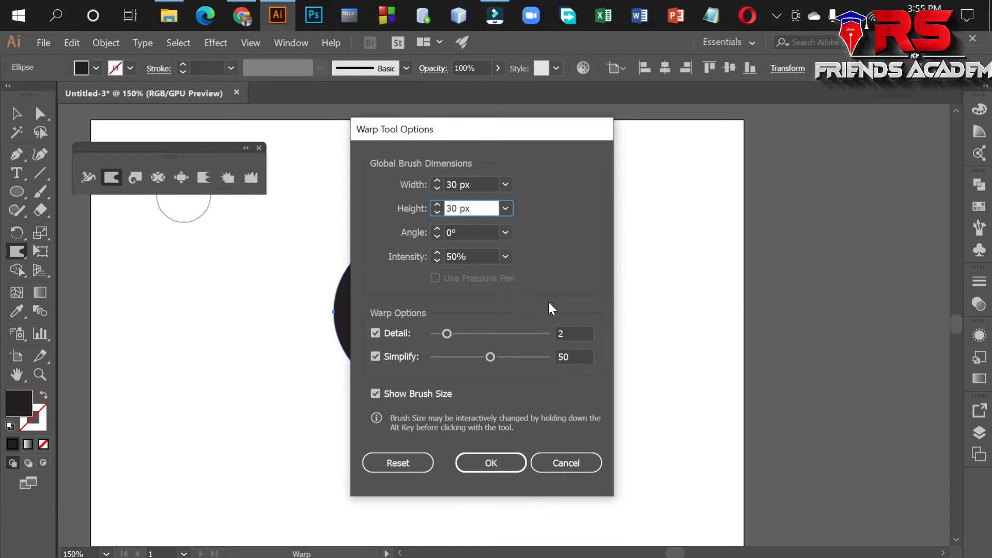
pyautogui.click(489, 464)
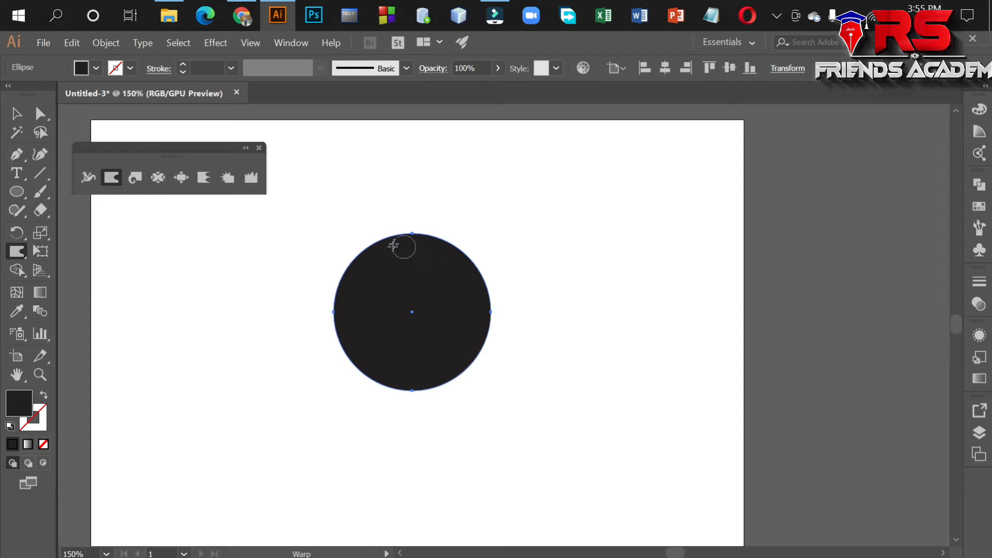
# Push the circle's edge outward in small bumps all around with the Warp tool to form a jagged badge outline.
pyautogui.moveTo(384, 246)
pyautogui.mouseDown()
pyautogui.moveTo(421, 213)
pyautogui.moveTo(442, 249)
pyautogui.moveTo(471, 241)
pyautogui.moveTo(466, 274)
pyautogui.moveTo(489, 257)
pyautogui.moveTo(507, 278)
pyautogui.moveTo(481, 334)
pyautogui.moveTo(498, 351)
pyautogui.moveTo(472, 353)
pyautogui.moveTo(481, 368)
pyautogui.moveTo(452, 371)
pyautogui.moveTo(446, 359)
pyautogui.moveTo(449, 393)
pyautogui.moveTo(436, 394)
pyautogui.moveTo(450, 401)
pyautogui.moveTo(422, 396)
pyautogui.moveTo(420, 385)
pyautogui.moveTo(363, 398)
pyautogui.moveTo(358, 351)
pyautogui.moveTo(292, 336)
pyautogui.mouseUp()
pyautogui.moveTo(319, 301)
pyautogui.mouseDown()
pyautogui.moveTo(370, 311)
pyautogui.moveTo(321, 263)
pyautogui.moveTo(370, 276)
pyautogui.moveTo(376, 227)
pyautogui.mouseUp()
pyautogui.press('v')
pyautogui.hotkey('ctrl', 'z')
pyautogui.moveTo(344, 329)
pyautogui.mouseDown()
pyautogui.moveTo(308, 318)
pyautogui.moveTo(340, 298)
pyautogui.moveTo(306, 280)
pyautogui.moveTo(342, 275)
pyautogui.moveTo(354, 249)
pyautogui.moveTo(348, 234)
pyautogui.moveTo(381, 248)
pyautogui.moveTo(373, 220)
pyautogui.moveTo(397, 208)
pyautogui.mouseUp()
pyautogui.moveTo(413, 239); pyautogui.dragTo(424, 210)
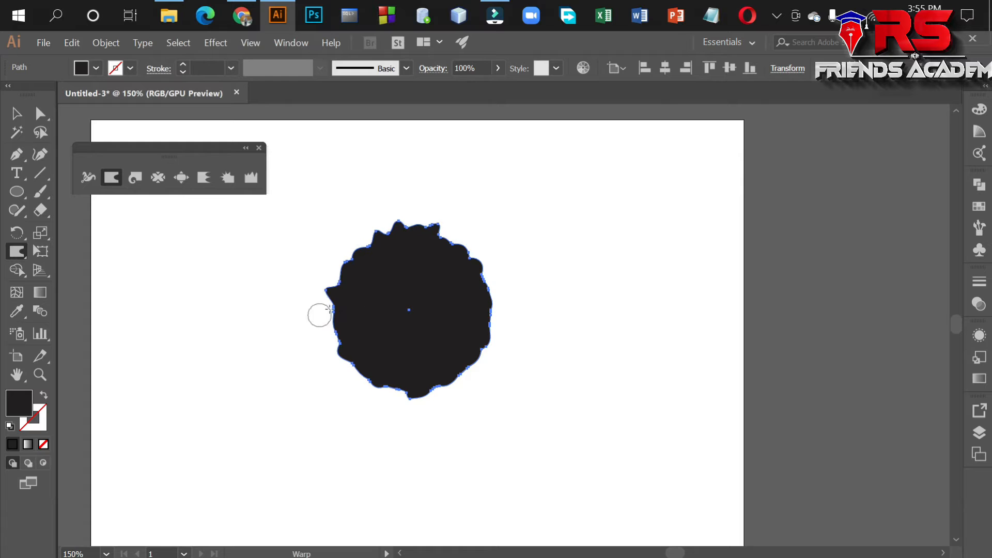
pyautogui.moveTo(346, 309); pyautogui.dragTo(323, 324)
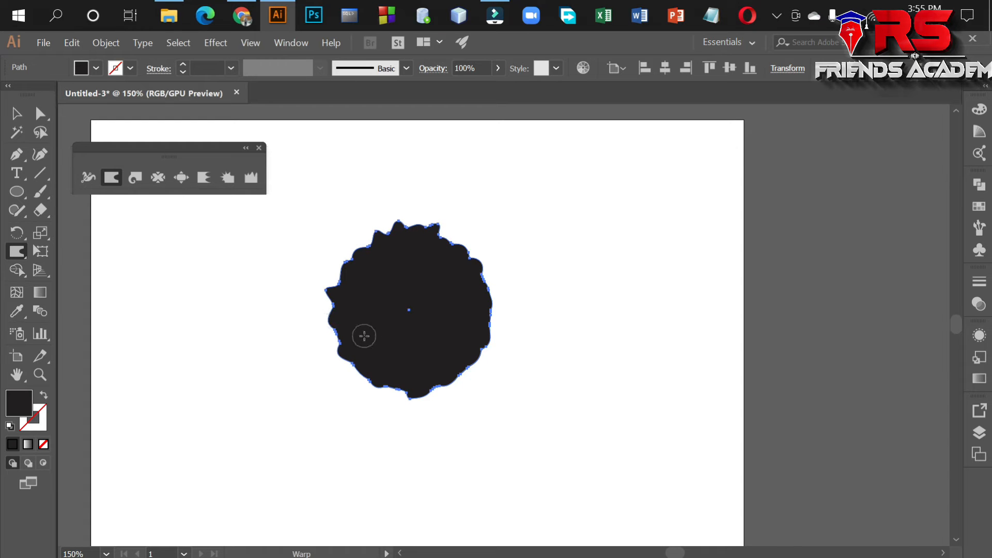
pyautogui.moveTo(482, 285)
pyautogui.mouseDown()
pyautogui.moveTo(501, 279)
pyautogui.moveTo(489, 308)
pyautogui.moveTo(420, 372)
pyautogui.moveTo(439, 396)
pyautogui.moveTo(392, 390)
pyautogui.moveTo(416, 397)
pyautogui.mouseUp()
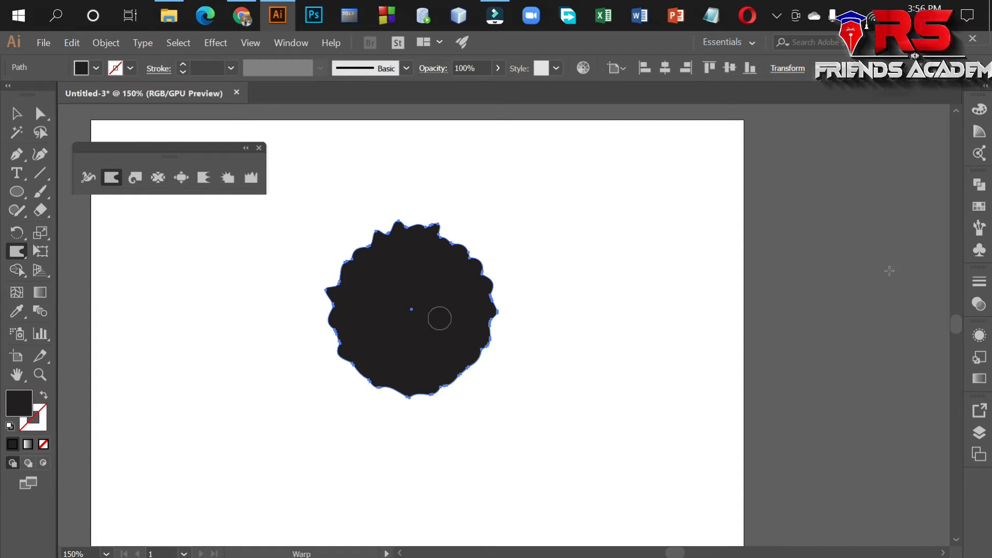
# Move the jagged badge off the artboard onto the empty canvas beside it and fill it with red.
pyautogui.click(16, 112)
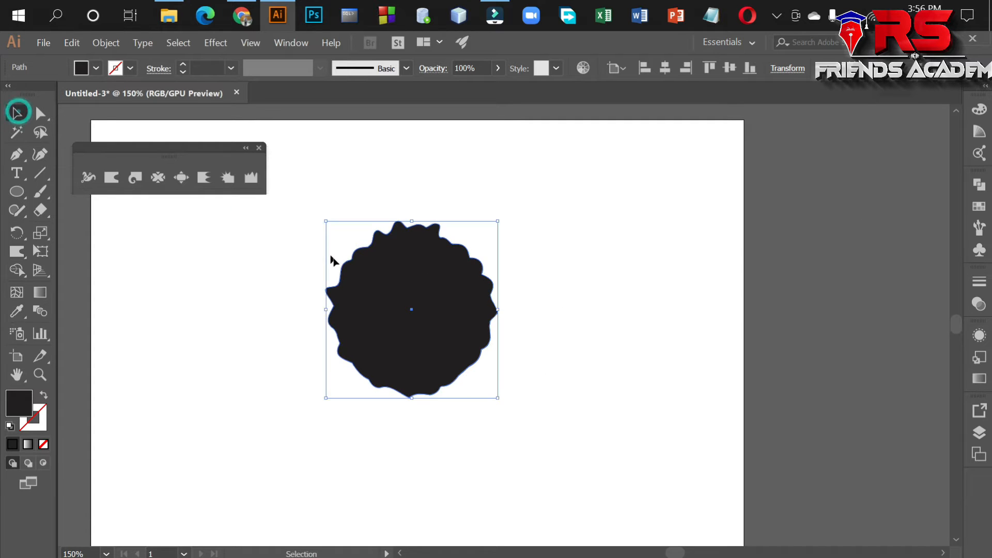
pyautogui.moveTo(401, 298); pyautogui.dragTo(790, 285)
pyautogui.press('space')
pyautogui.moveTo(806, 295); pyautogui.dragTo(513, 306)
pyautogui.click(96, 68)
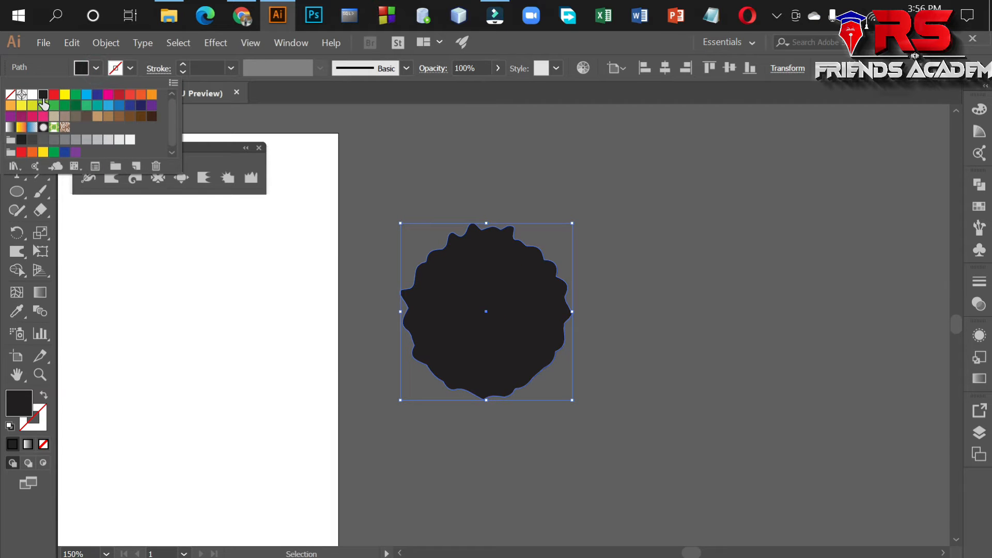
pyautogui.click(54, 94)
# Give the badge a 9 pt white stroke and move it farther away from the artboard.
pyautogui.click(130, 68)
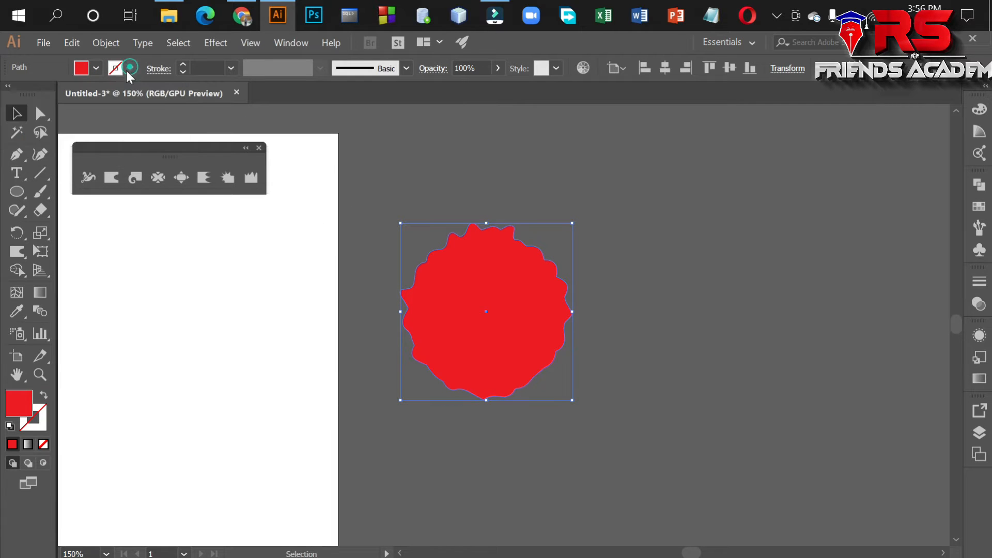
pyautogui.click(130, 69)
pyautogui.click(34, 95)
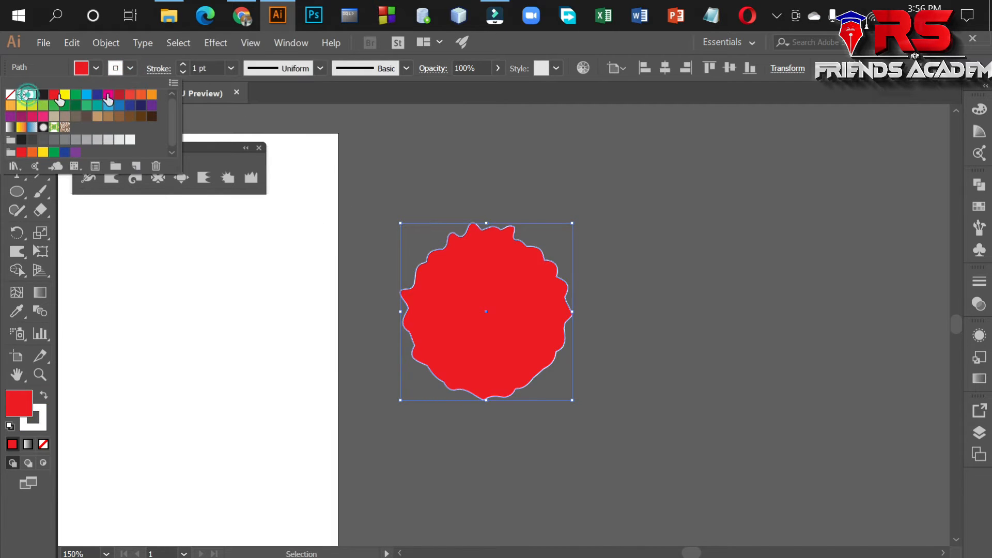
pyautogui.click(180, 64)
pyautogui.click(184, 64)
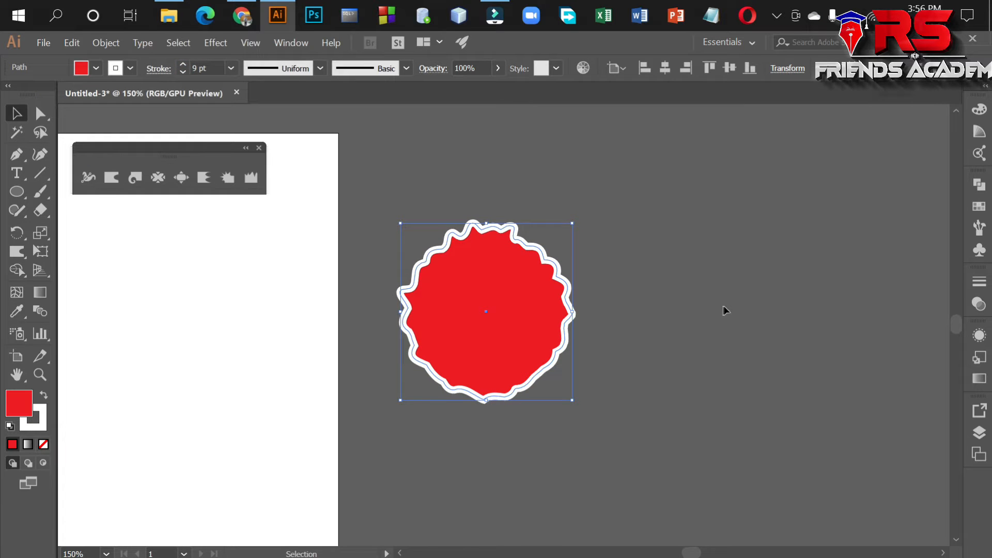
pyautogui.moveTo(571, 314); pyautogui.dragTo(687, 313)
pyautogui.click(835, 321)
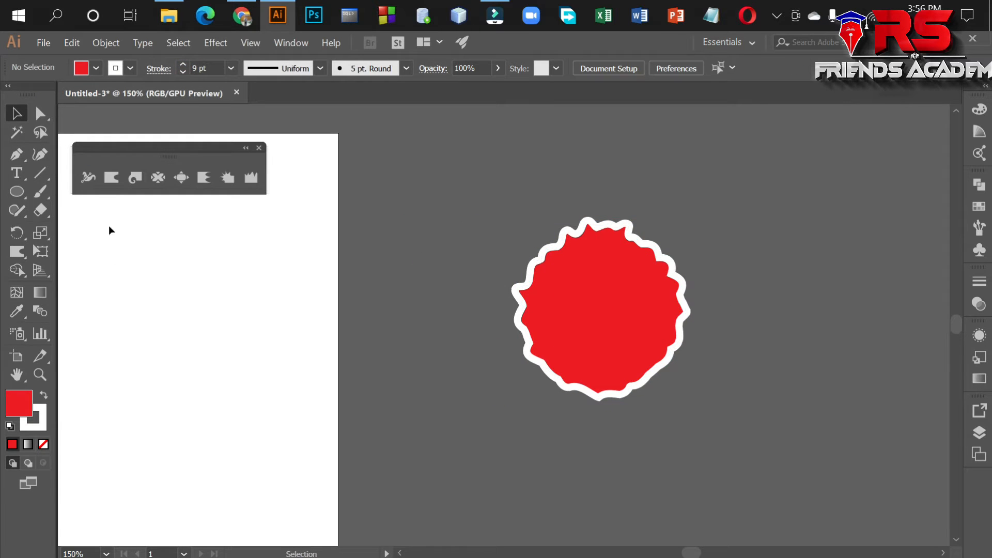
# Add the text "30%" on the empty canvas between the artboard and the badge.
pyautogui.click(17, 175)
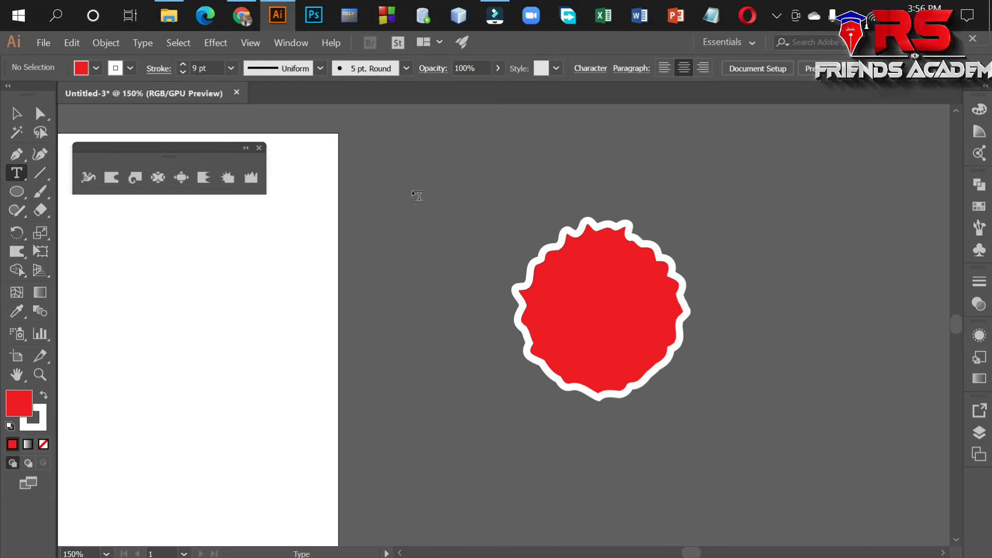
pyautogui.click(411, 190)
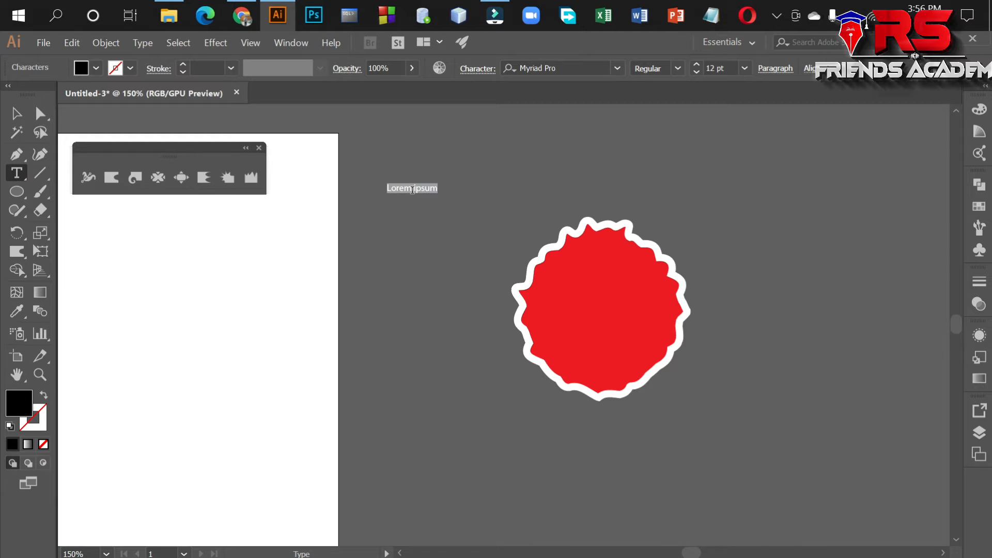
pyautogui.write('50')
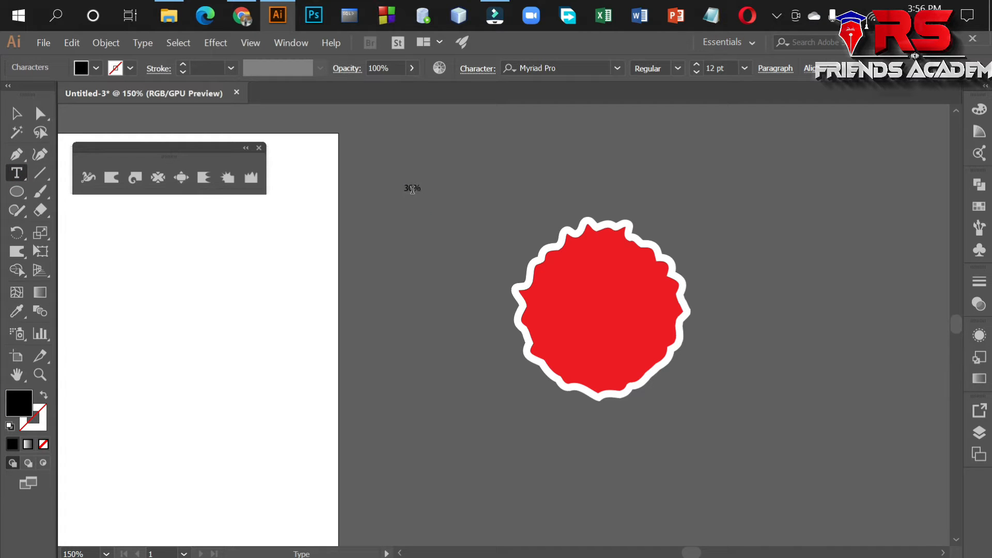
pyautogui.click(15, 108)
# Add a separate text "Dscount" just below the "30%" text.
pyautogui.click(16, 175)
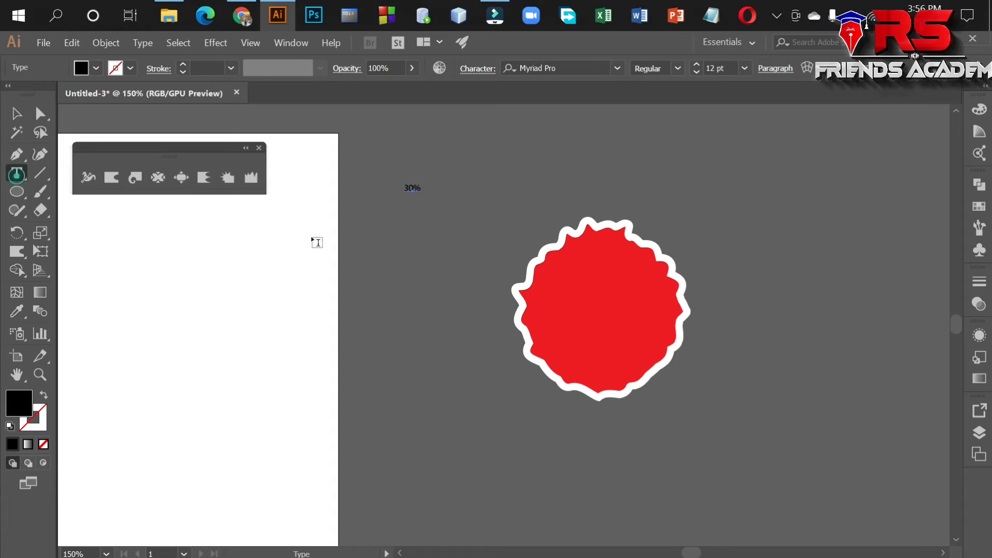
pyautogui.click(403, 225)
pyautogui.press('BackSpace')
pyautogui.write('Discount')
# Select both the "30%" and "Dscount" texts and set their font to Roboto Black.
pyautogui.click(16, 113)
pyautogui.keyDown('shift'); pyautogui.click(411, 188); pyautogui.keyUp('shift')
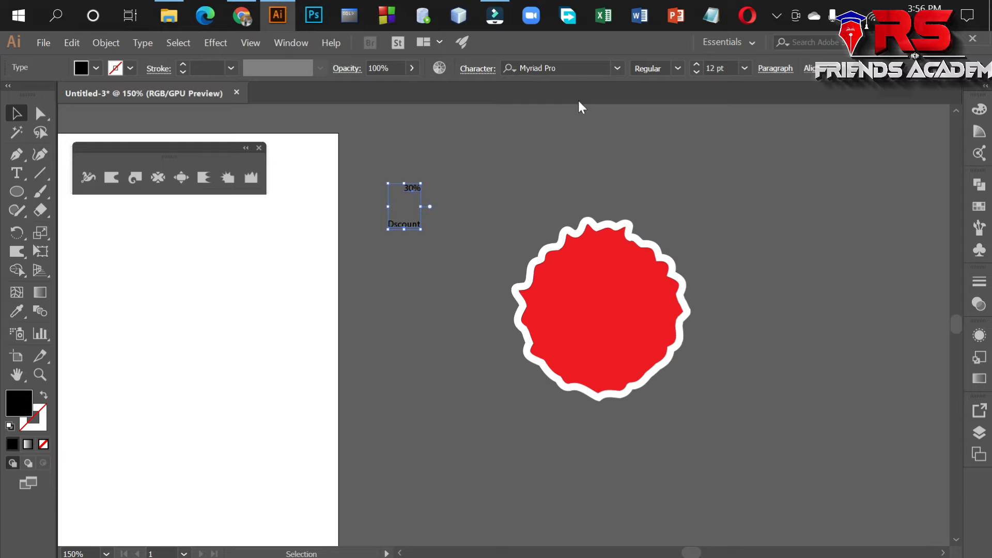
pyautogui.click(557, 68)
pyautogui.write('r')
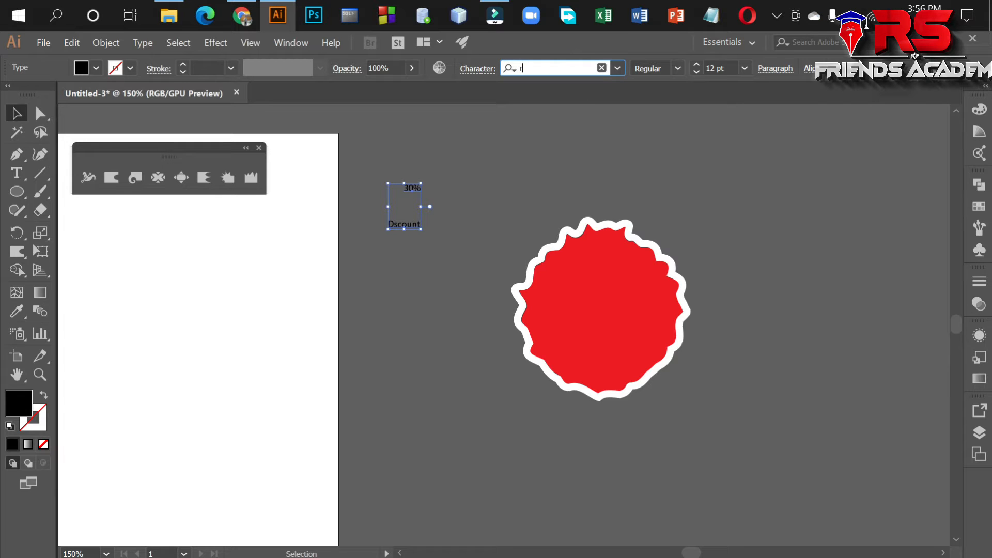
pyautogui.write('oboto')
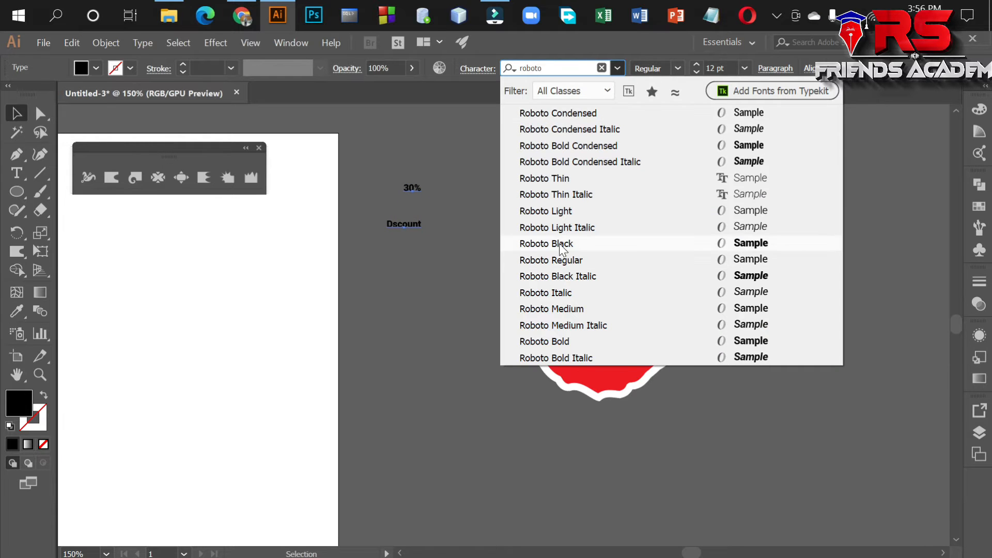
pyautogui.click(562, 243)
pyautogui.click(416, 284)
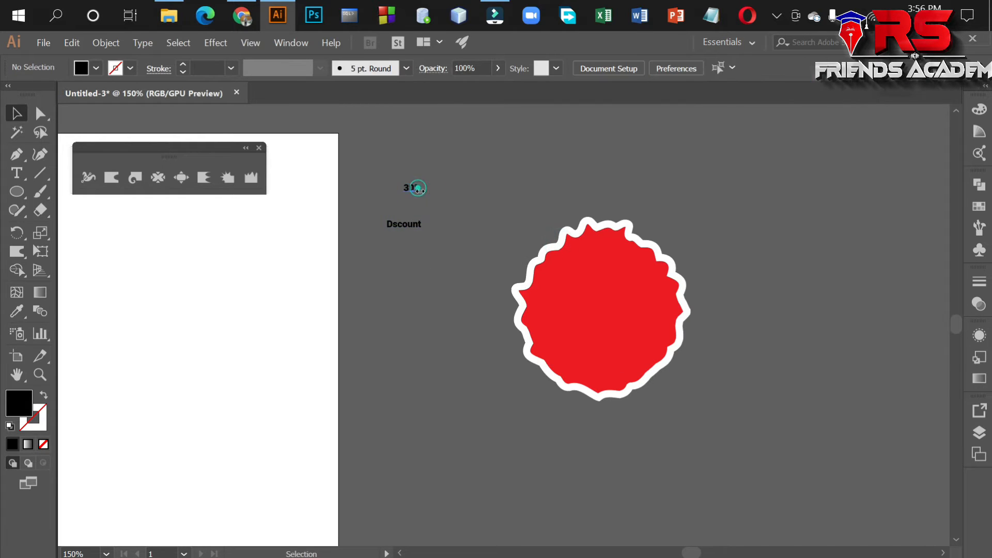
# Move the "30%" text onto the upper half of the red badge and scale it to 67.8 pt.
pyautogui.click(419, 192)
pyautogui.moveTo(441, 212); pyautogui.dragTo(475, 225)
pyautogui.moveTo(411, 192); pyautogui.dragTo(607, 293)
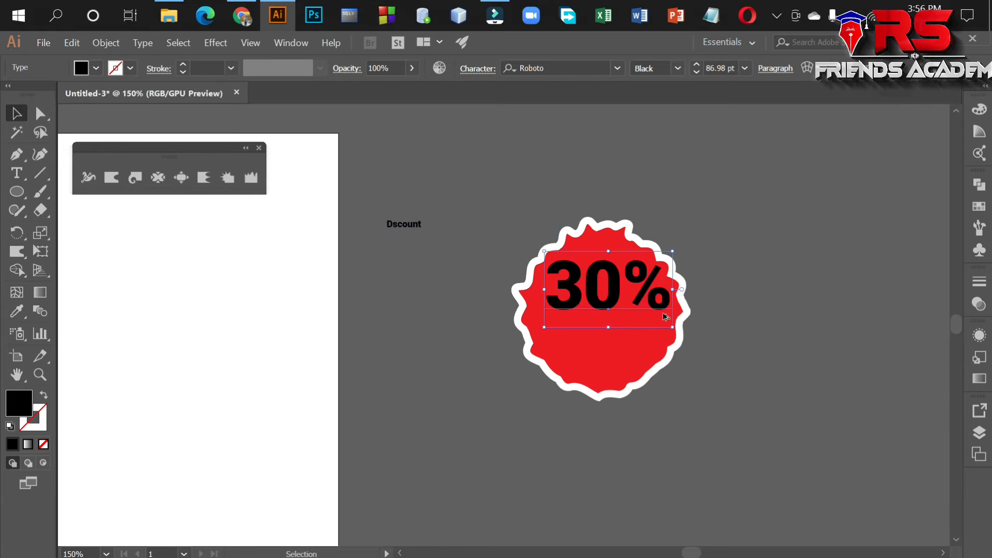
pyautogui.moveTo(670, 325); pyautogui.dragTo(659, 320)
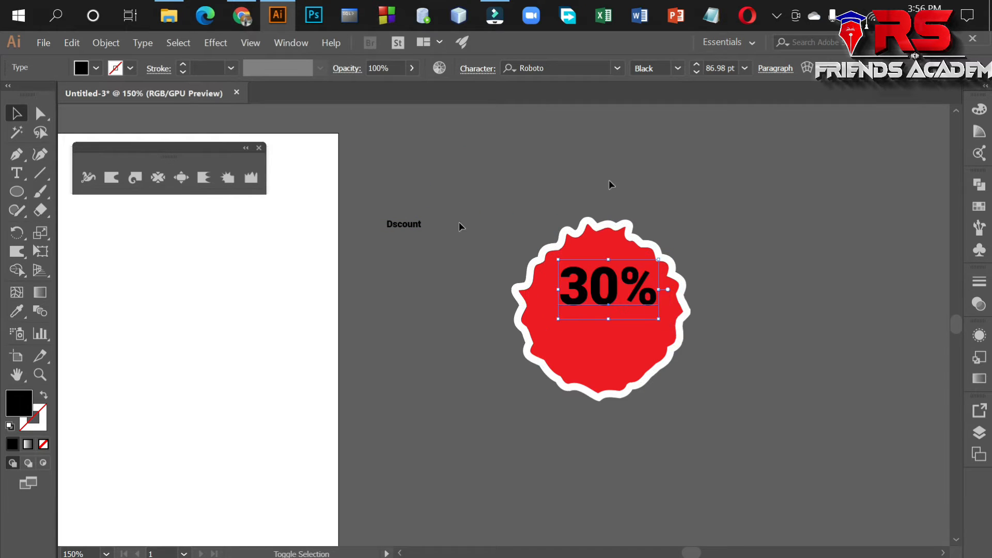
# Fill the "30%" text on the badge with white.
pyautogui.click(89, 68)
pyautogui.click(33, 95)
pyautogui.click(472, 285)
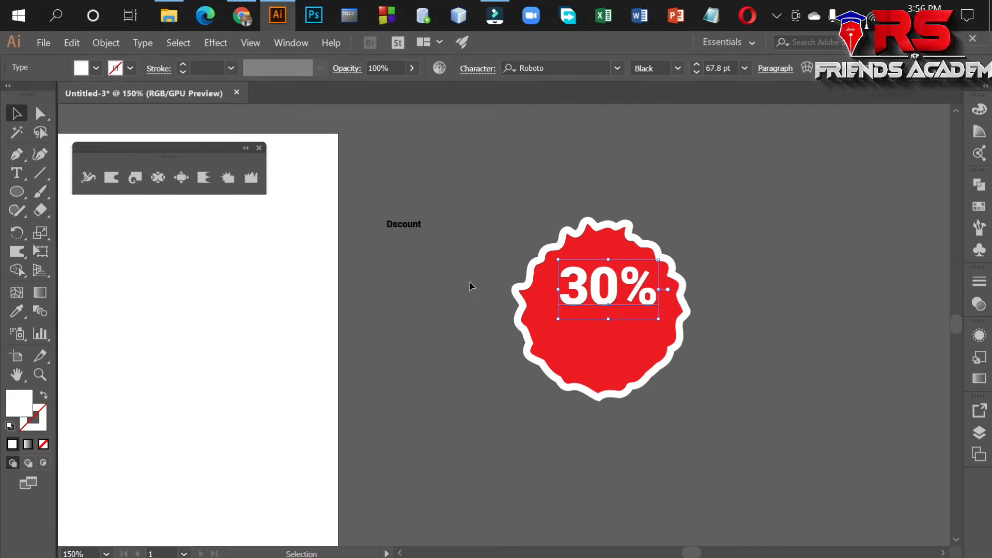
# Fill the "Dscount" text with white, enlarge it and place it on the red badge directly beneath the "30%" text.
pyautogui.moveTo(408, 234); pyautogui.dragTo(415, 300)
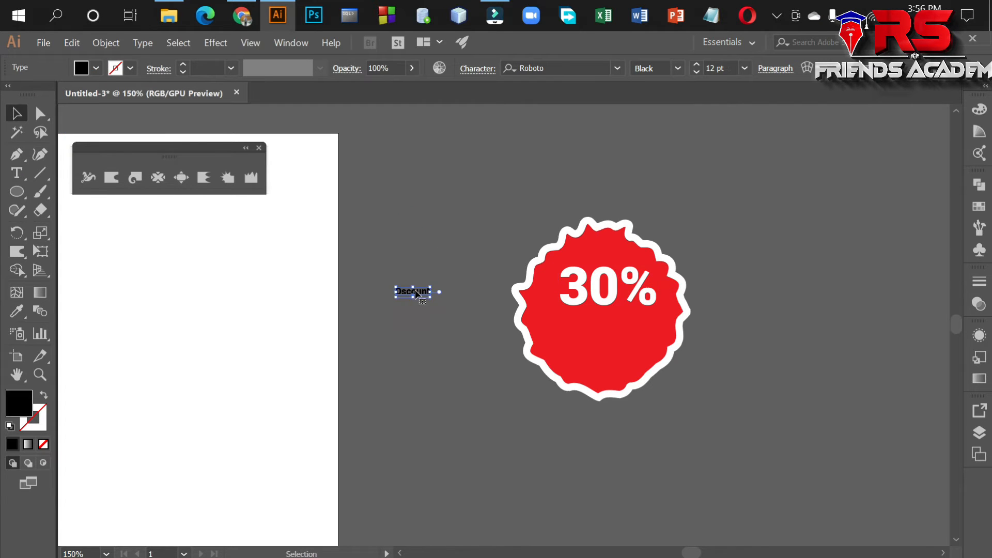
pyautogui.click(94, 68)
pyautogui.click(32, 94)
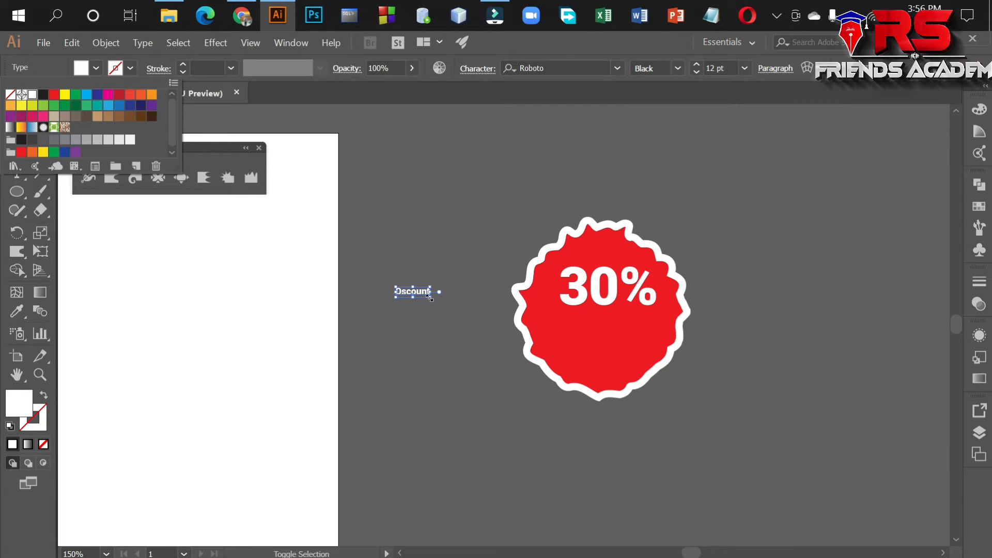
pyautogui.click(440, 311)
pyautogui.moveTo(431, 298); pyautogui.dragTo(612, 334)
pyautogui.click(735, 346)
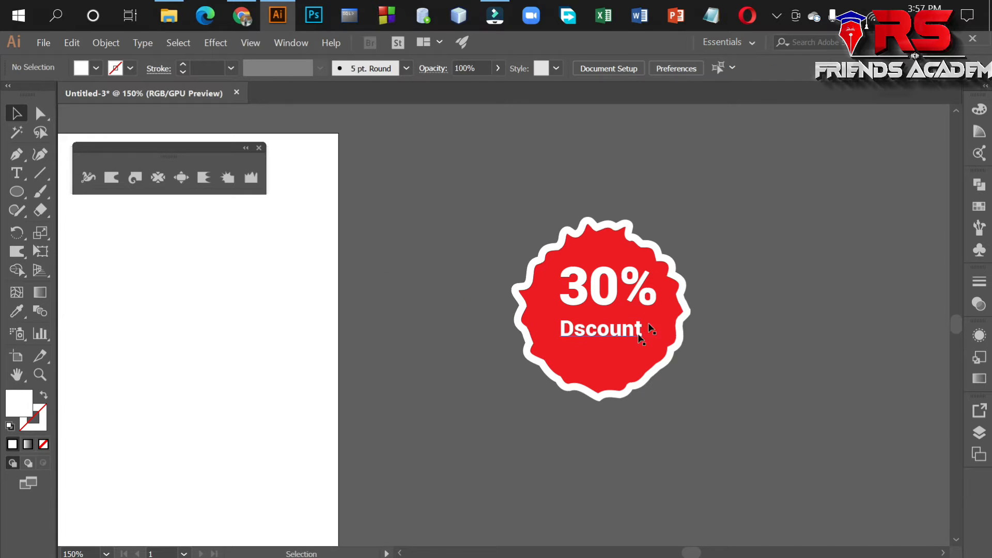
# Draw a rectangle on the white artboard beside the badge and fill it with black.
pyautogui.moveTo(405, 354); pyautogui.dragTo(499, 347)
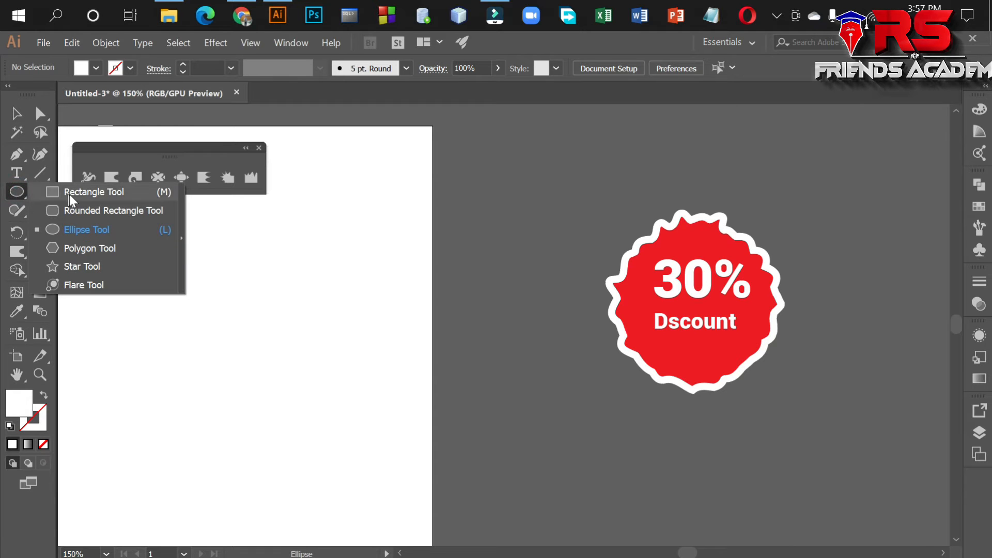
pyautogui.click(60, 194)
pyautogui.moveTo(272, 271); pyautogui.dragTo(425, 374)
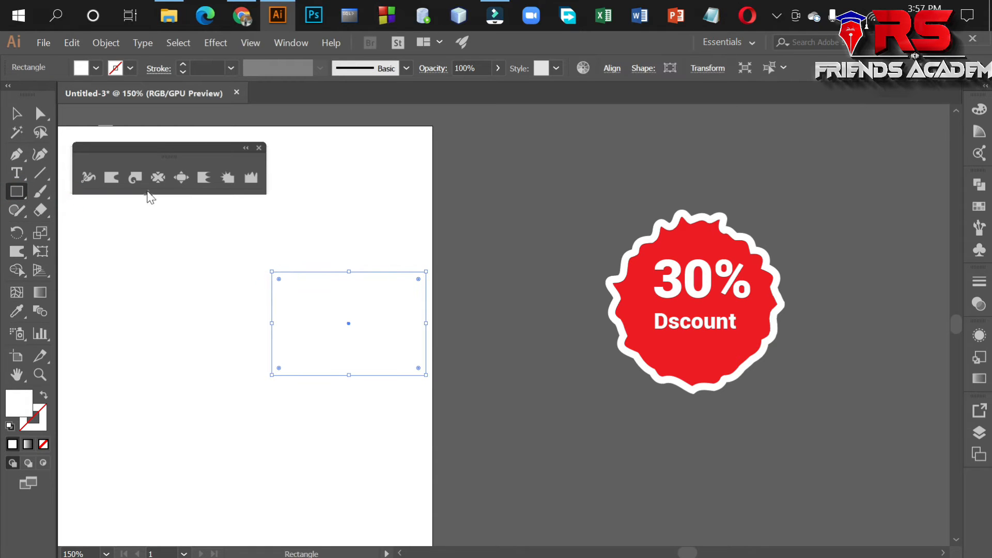
pyautogui.click(96, 68)
pyautogui.click(43, 94)
# Distort all four edges of the black rectangle with the Warp tool, pushing notches inward and pulling bumps outward.
pyautogui.click(113, 177)
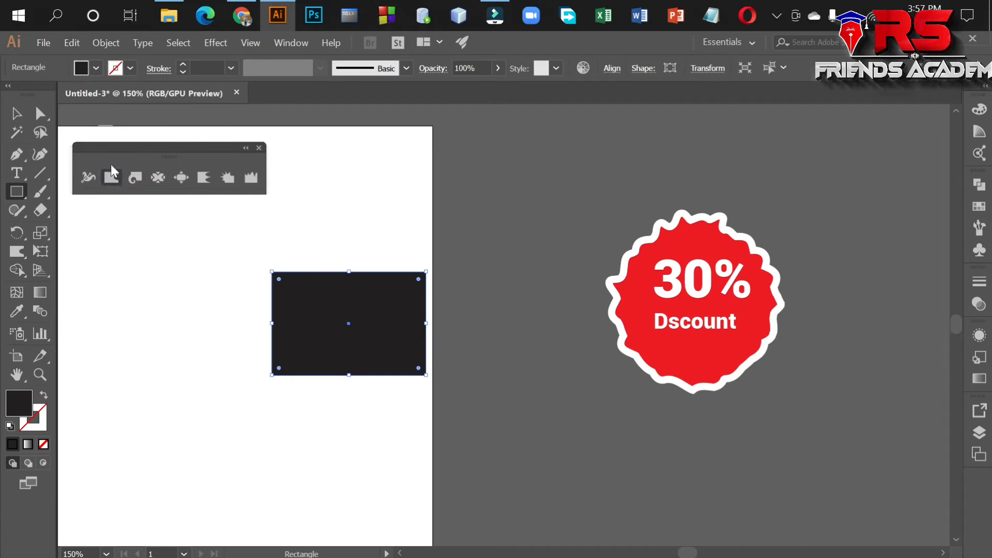
pyautogui.click(110, 180)
pyautogui.moveTo(339, 268); pyautogui.dragTo(336, 310)
pyautogui.moveTo(373, 252); pyautogui.dragTo(375, 310)
pyautogui.moveTo(414, 267)
pyautogui.mouseDown()
pyautogui.moveTo(405, 312)
pyautogui.moveTo(435, 320)
pyautogui.moveTo(366, 319)
pyautogui.mouseUp()
pyautogui.moveTo(420, 376); pyautogui.dragTo(379, 325)
pyautogui.moveTo(372, 376); pyautogui.dragTo(370, 416)
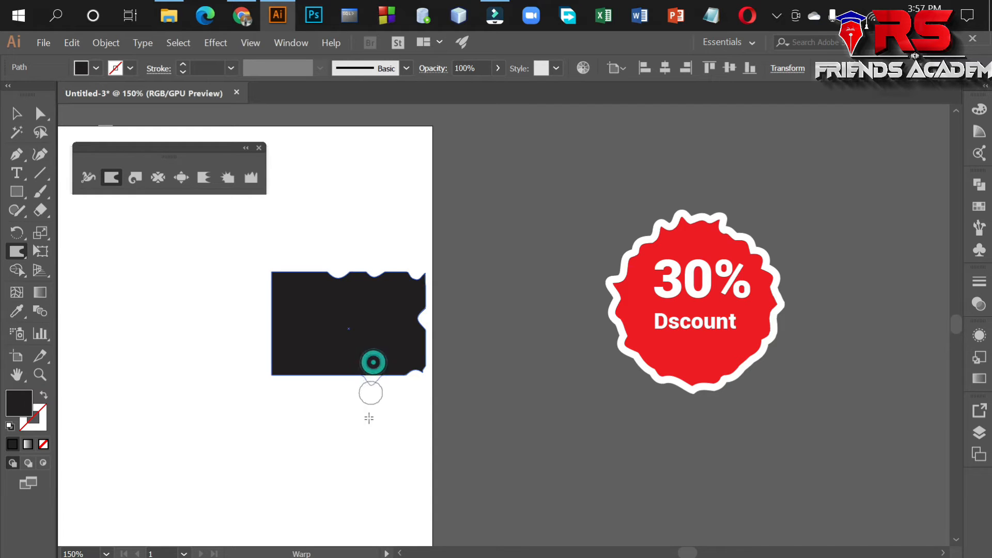
pyautogui.moveTo(335, 370)
pyautogui.mouseDown()
pyautogui.moveTo(326, 414)
pyautogui.moveTo(298, 395)
pyautogui.mouseUp()
pyautogui.moveTo(294, 347); pyautogui.dragTo(243, 347)
pyautogui.moveTo(289, 324); pyautogui.dragTo(230, 305)
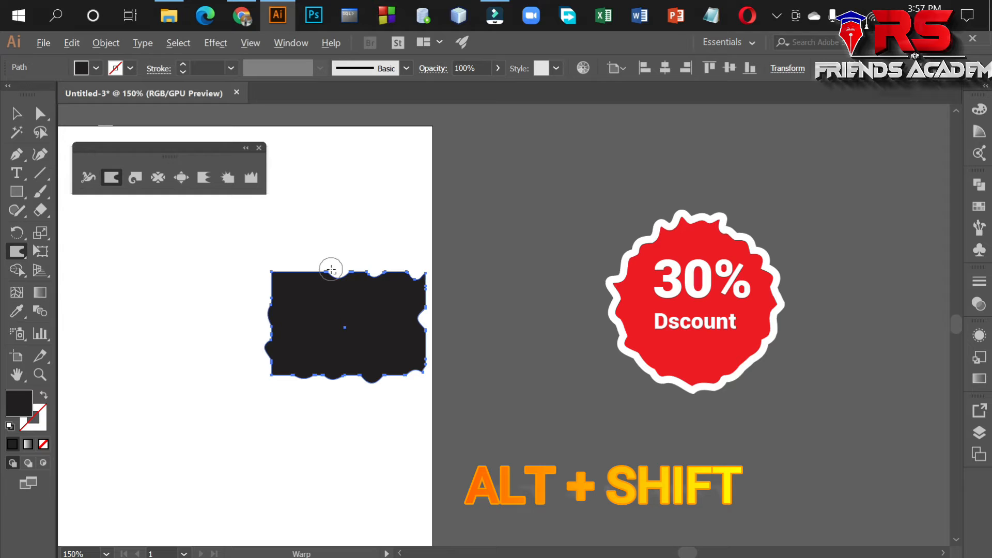
# Set the Warp tool's brush to 60 px wide and 20 px high.
pyautogui.moveTo(361, 222)
pyautogui.mouseDown()
pyautogui.moveTo(532, 379)
pyautogui.moveTo(428, 289)
pyautogui.moveTo(449, 310)
pyautogui.moveTo(458, 296)
pyautogui.mouseUp()
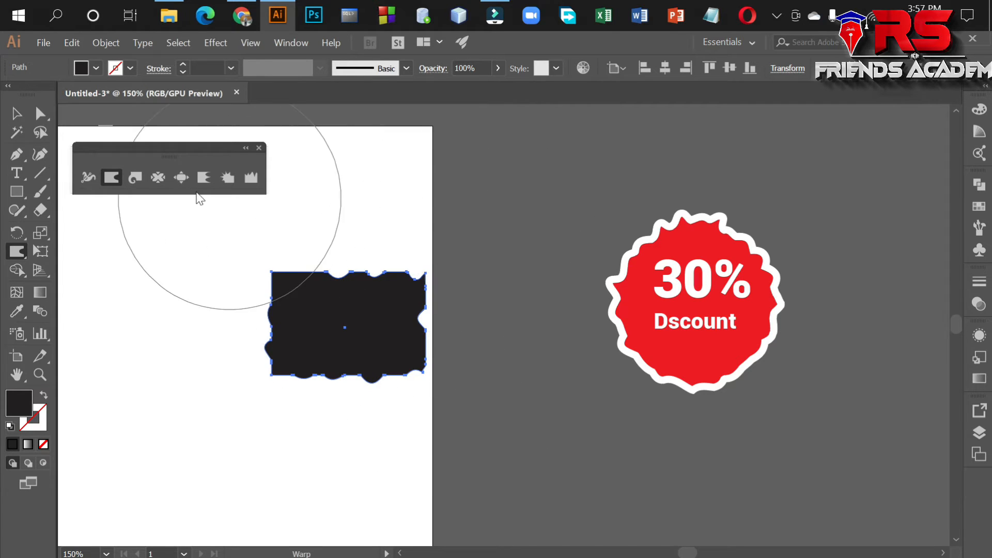
pyautogui.doubleClick(111, 176)
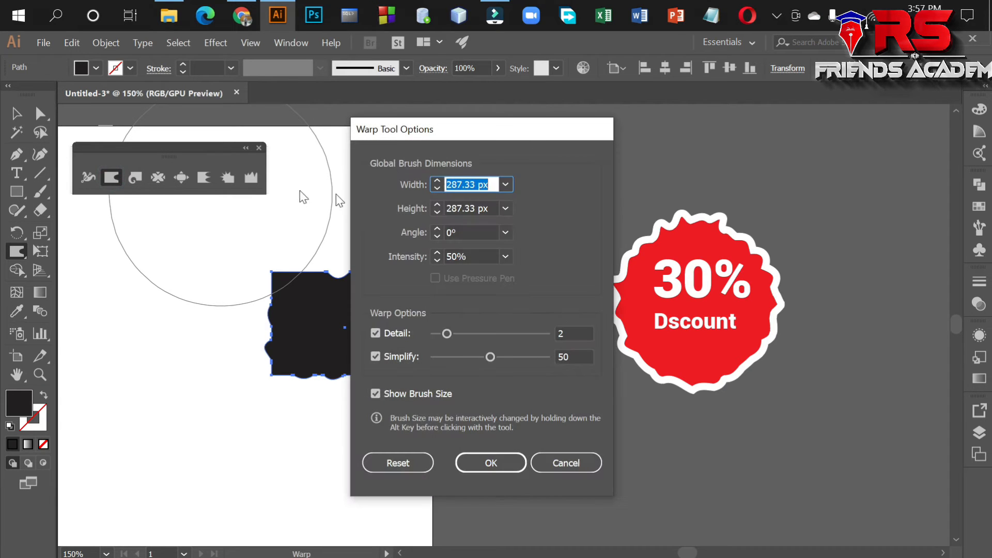
pyautogui.click(505, 185)
pyautogui.click(529, 299)
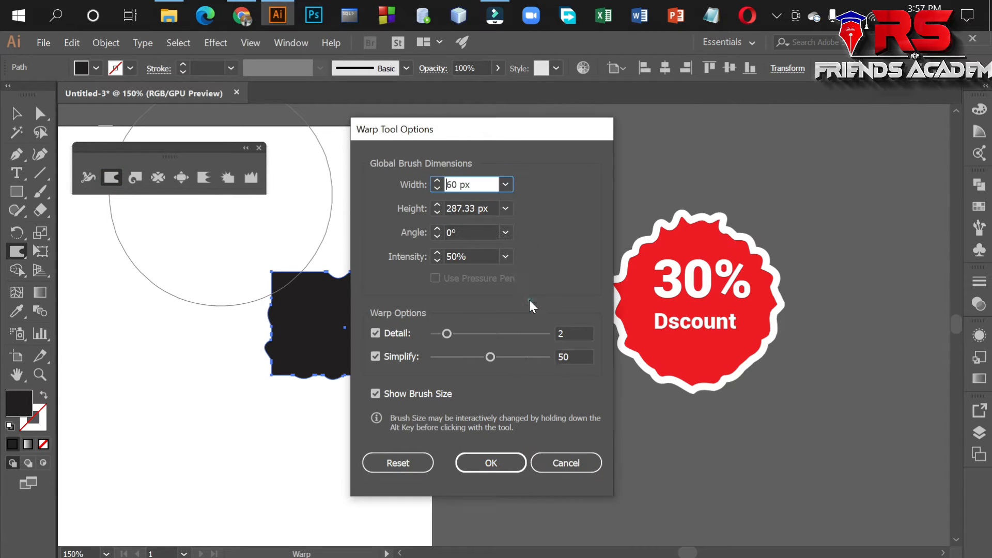
pyautogui.click(505, 208)
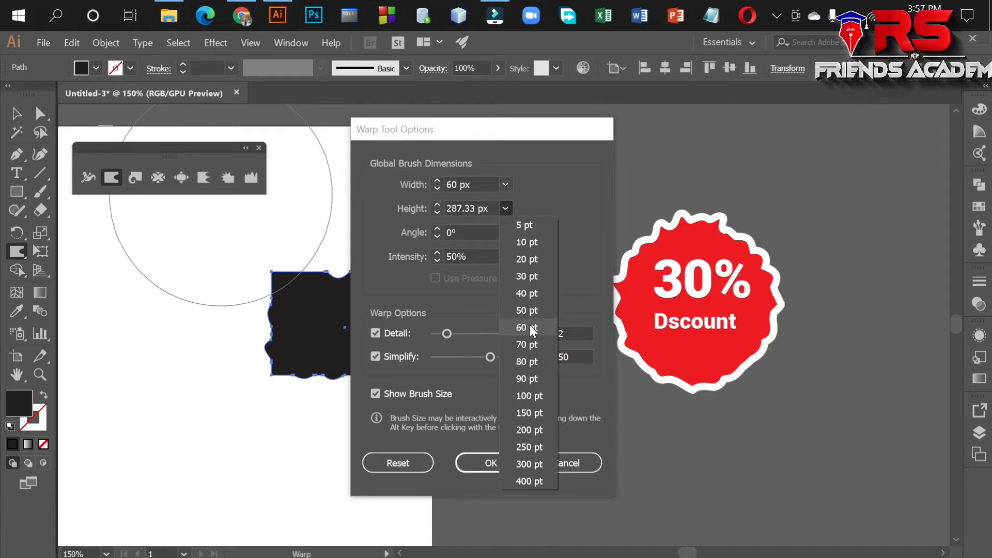
pyautogui.click(529, 325)
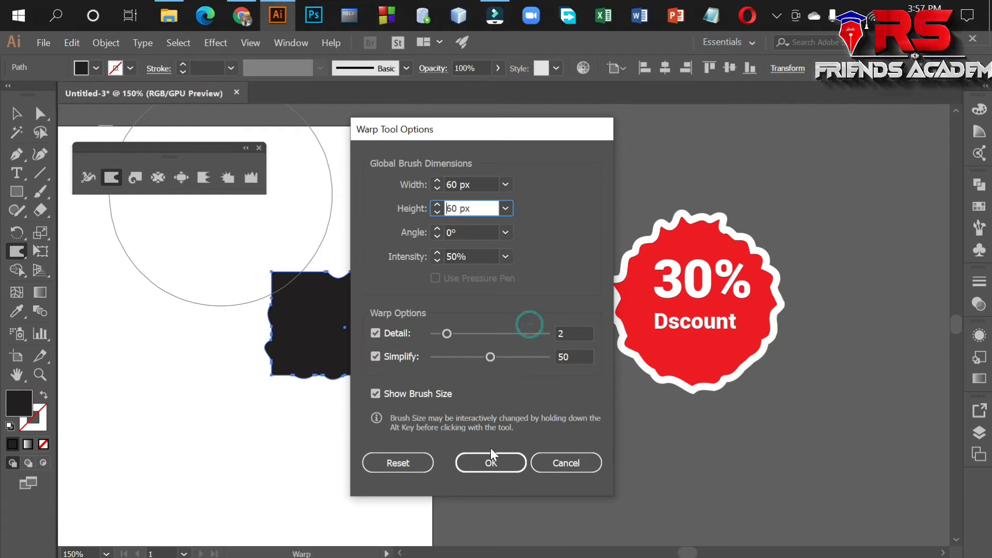
pyautogui.click(505, 209)
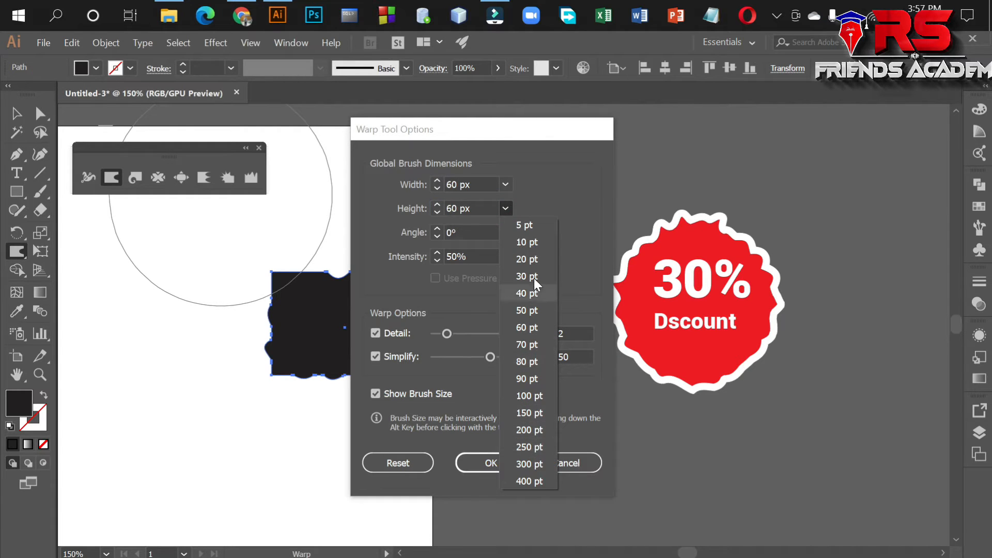
pyautogui.click(530, 260)
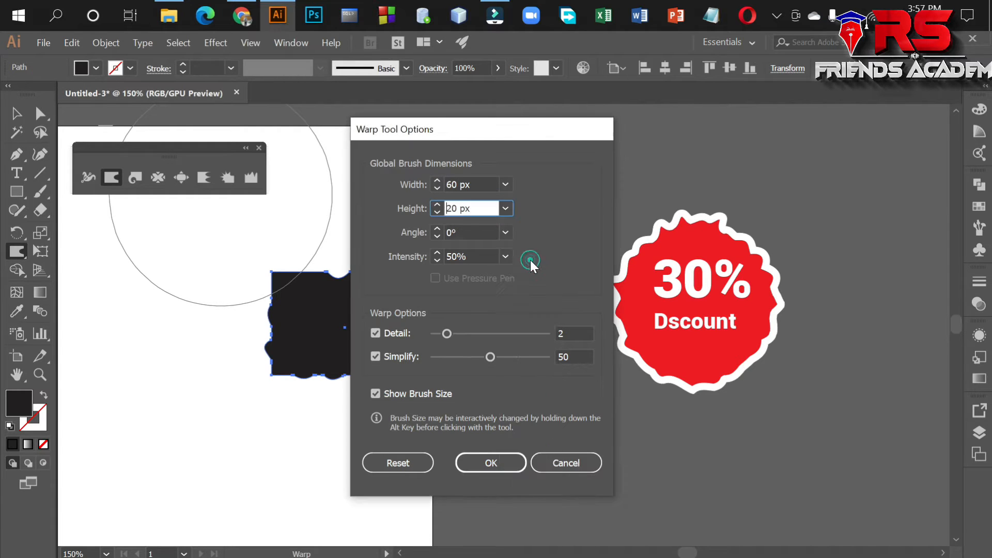
pyautogui.click(490, 463)
# Warp the black rectangle's top edge and both sides further into irregular waves with the flat brush.
pyautogui.moveTo(317, 262)
pyautogui.mouseDown()
pyautogui.moveTo(316, 307)
pyautogui.moveTo(317, 281)
pyautogui.mouseUp()
pyautogui.moveTo(267, 301)
pyautogui.mouseDown()
pyautogui.moveTo(309, 316)
pyautogui.moveTo(311, 335)
pyautogui.moveTo(296, 343)
pyautogui.moveTo(313, 345)
pyautogui.mouseUp()
pyautogui.moveTo(256, 372); pyautogui.dragTo(334, 360)
pyautogui.moveTo(293, 264); pyautogui.dragTo(298, 301)
pyautogui.moveTo(432, 297)
pyautogui.mouseDown()
pyautogui.moveTo(404, 300)
pyautogui.moveTo(435, 317)
pyautogui.moveTo(391, 324)
pyautogui.moveTo(431, 327)
pyautogui.moveTo(389, 337)
pyautogui.moveTo(424, 351)
pyautogui.moveTo(383, 356)
pyautogui.mouseUp()
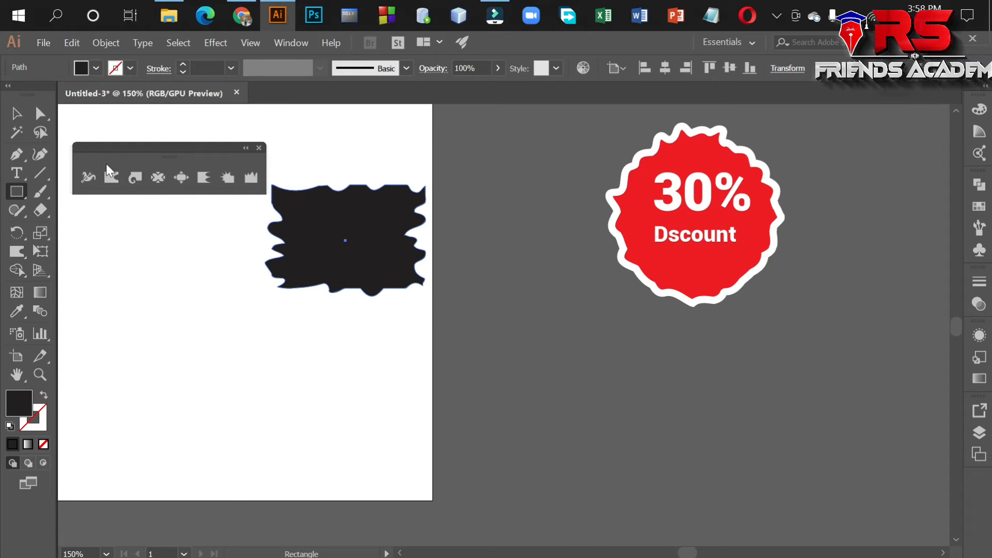
# Draw a wide black rectangle below the warped shape on the artboard and close the floating set of distortion tools.
pyautogui.click(17, 191)
pyautogui.click(88, 191)
pyautogui.moveTo(132, 350); pyautogui.dragTo(402, 462)
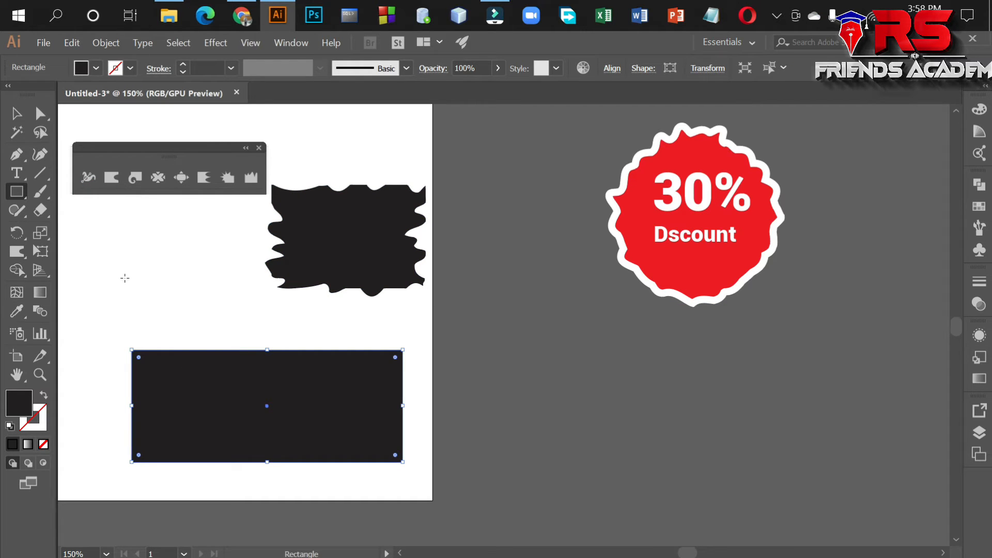
pyautogui.click(259, 148)
# Start an Arc warp effect on the wide rectangle and turn on its preview.
pyautogui.click(216, 43)
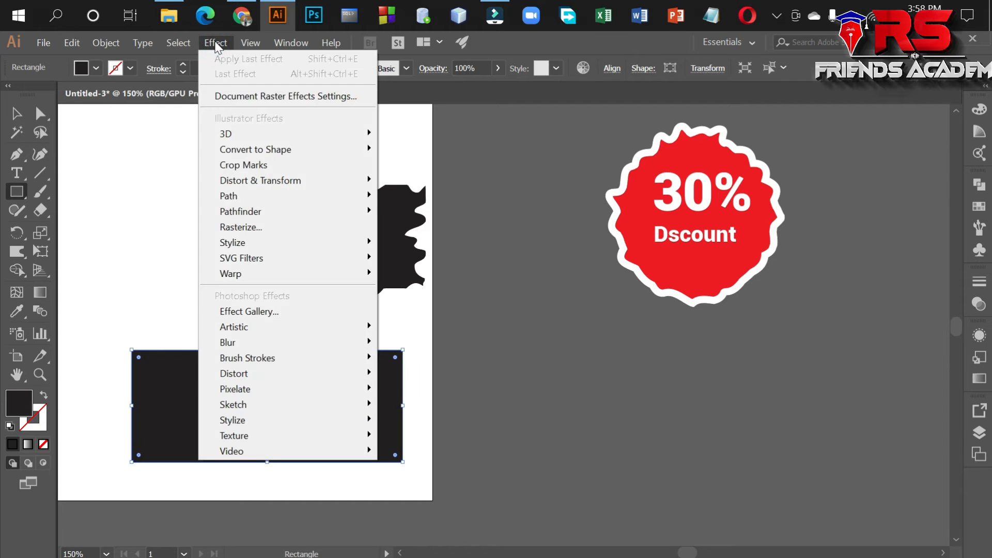
pyautogui.moveTo(312, 281)
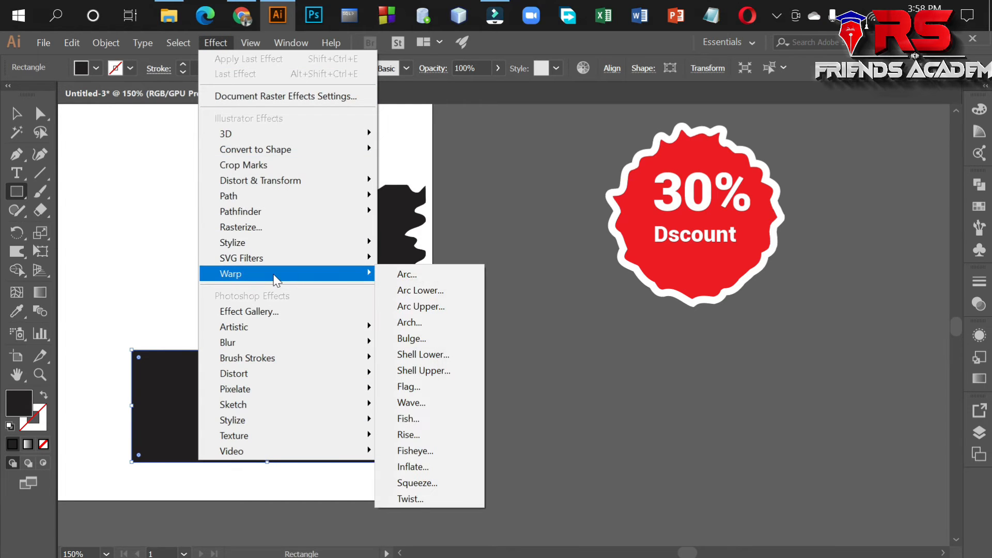
pyautogui.click(415, 277)
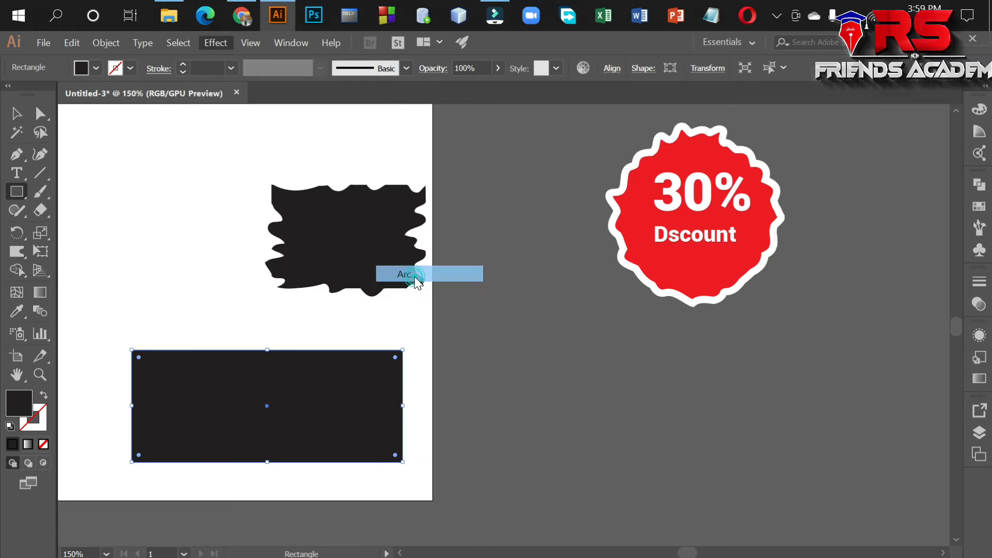
pyautogui.moveTo(634, 278); pyautogui.dragTo(597, 193)
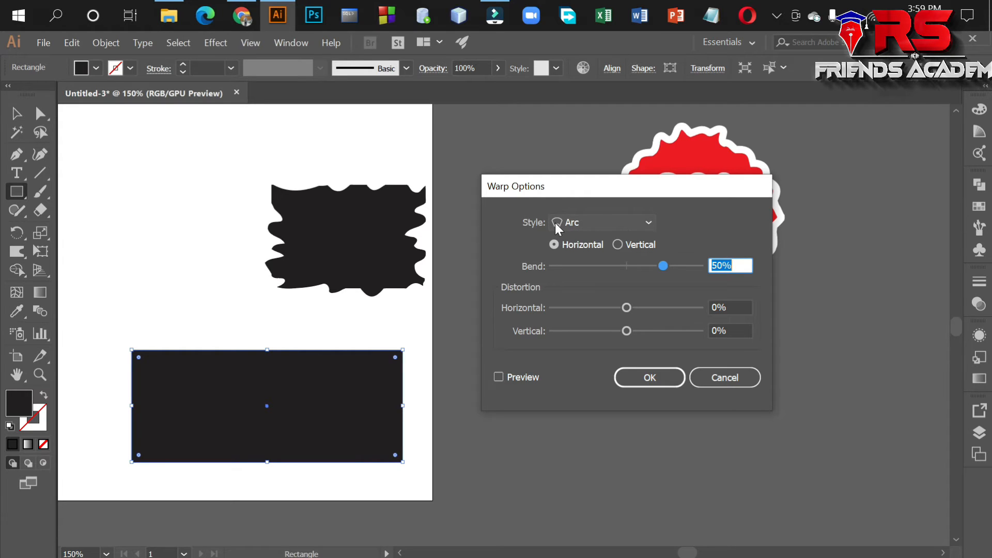
pyautogui.click(627, 218)
pyautogui.click(624, 221)
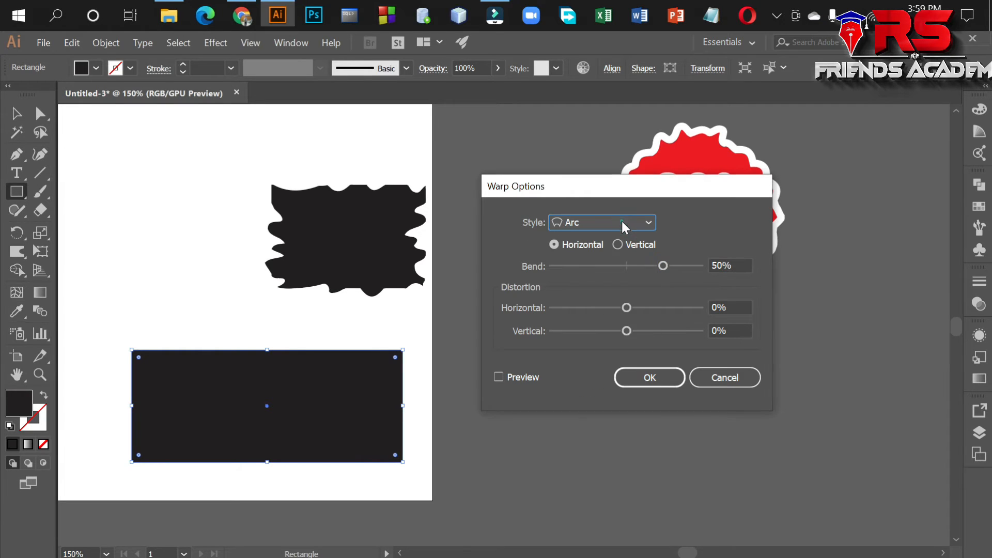
pyautogui.click(497, 376)
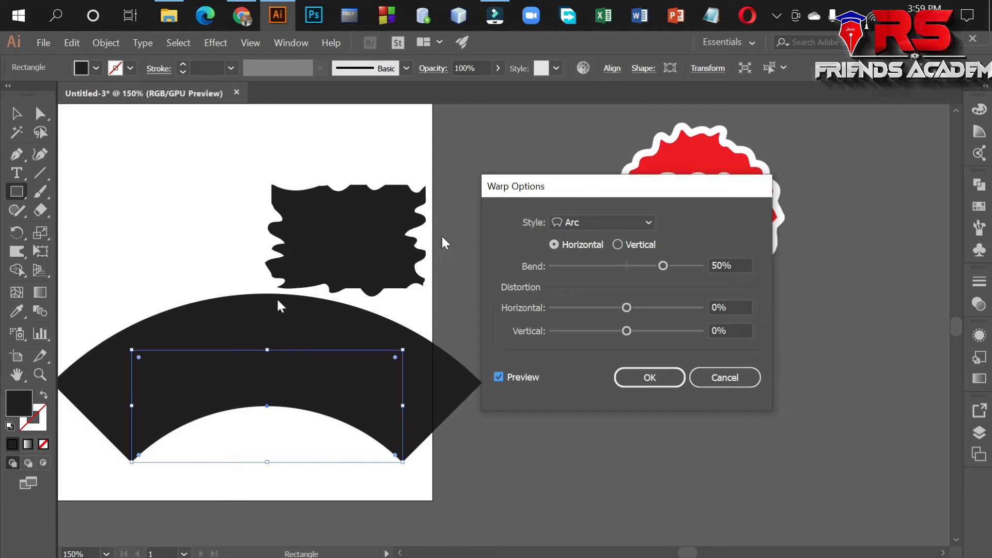
# Try the Arc Lower and Arc Upper warp styles on the rectangle, and set the style to Fish.
pyautogui.click(644, 218)
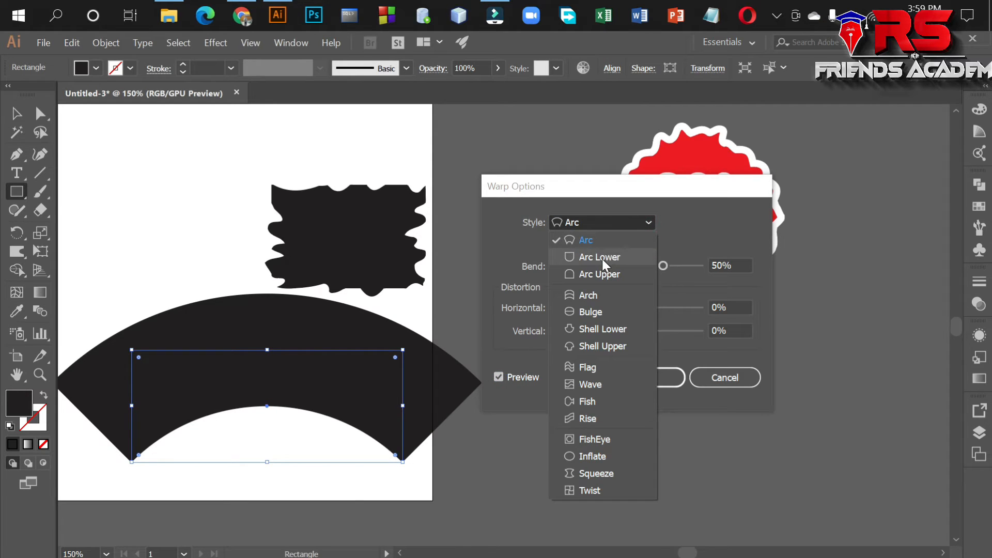
pyautogui.click(602, 259)
pyautogui.click(634, 221)
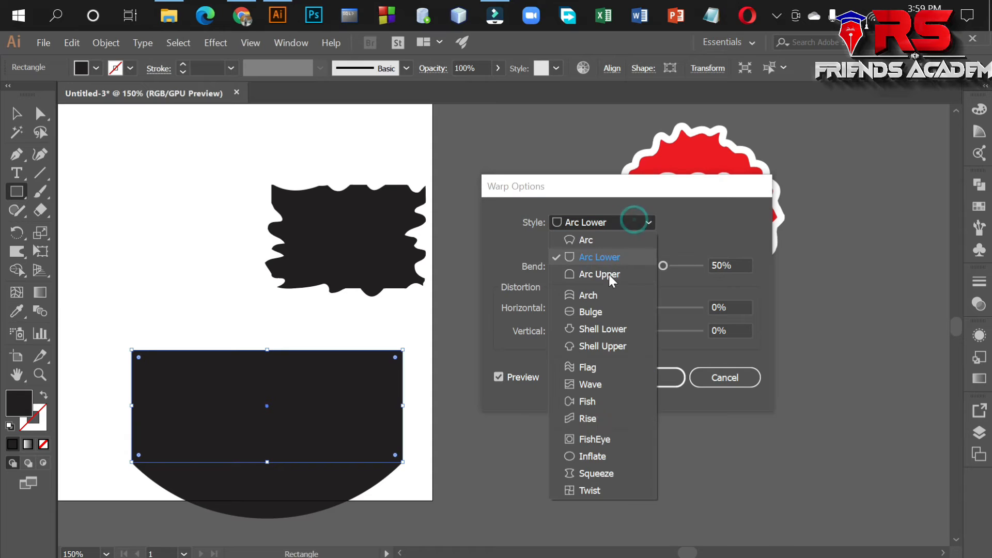
pyautogui.click(604, 273)
pyautogui.click(646, 222)
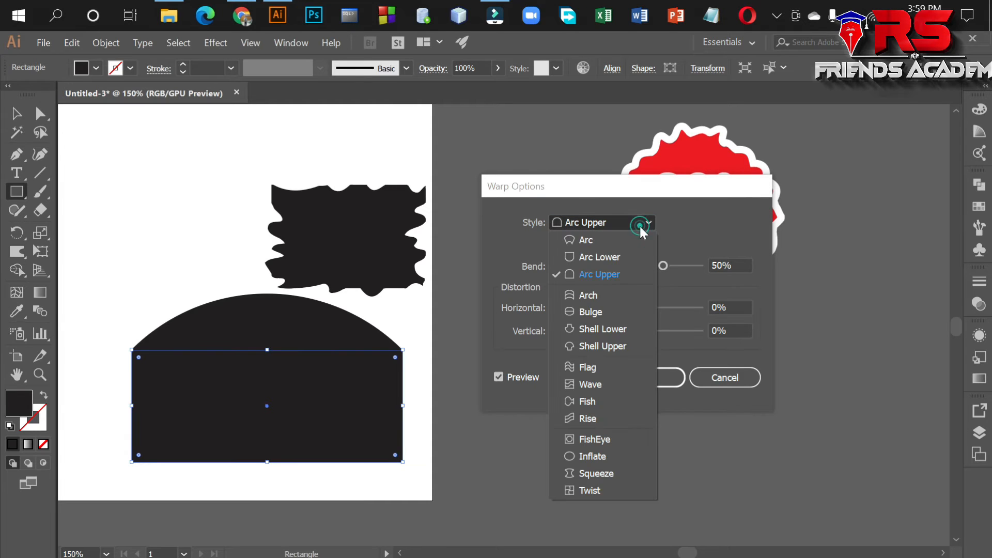
pyautogui.click(589, 401)
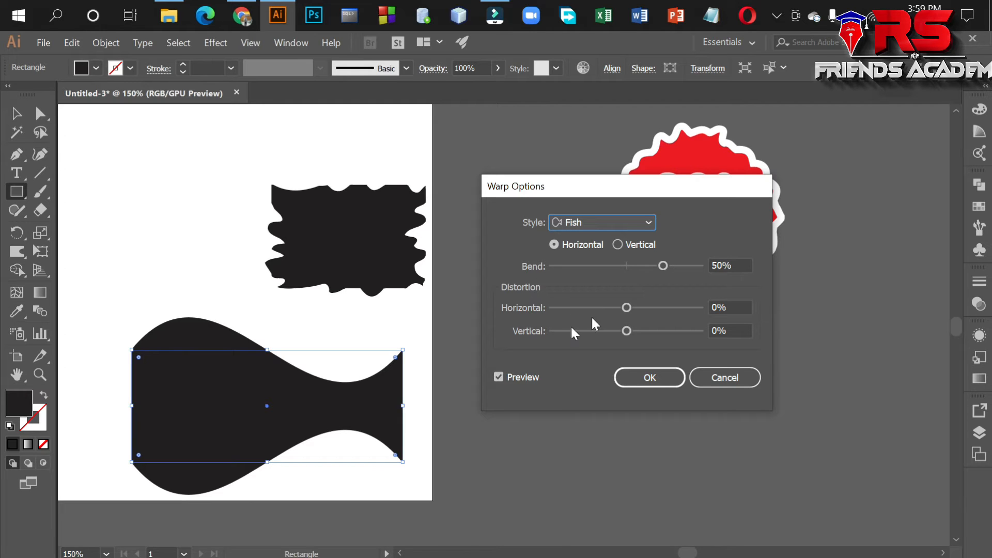
# Apply the Fish warp with 78% bend, 39% horizontal distortion and -1% vertical distortion.
pyautogui.moveTo(662, 265); pyautogui.dragTo(683, 265)
pyautogui.moveTo(625, 306); pyautogui.dragTo(619, 331)
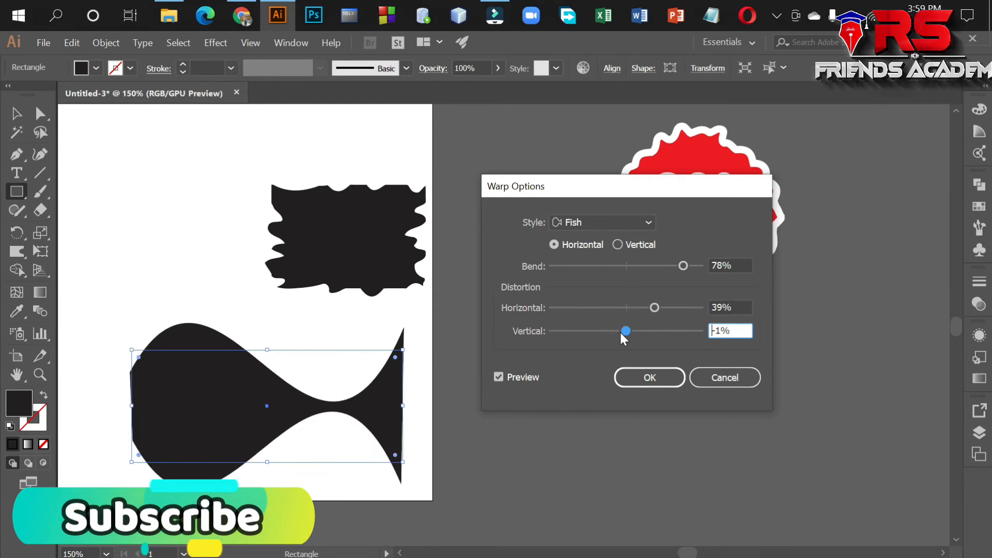
pyautogui.click(649, 377)
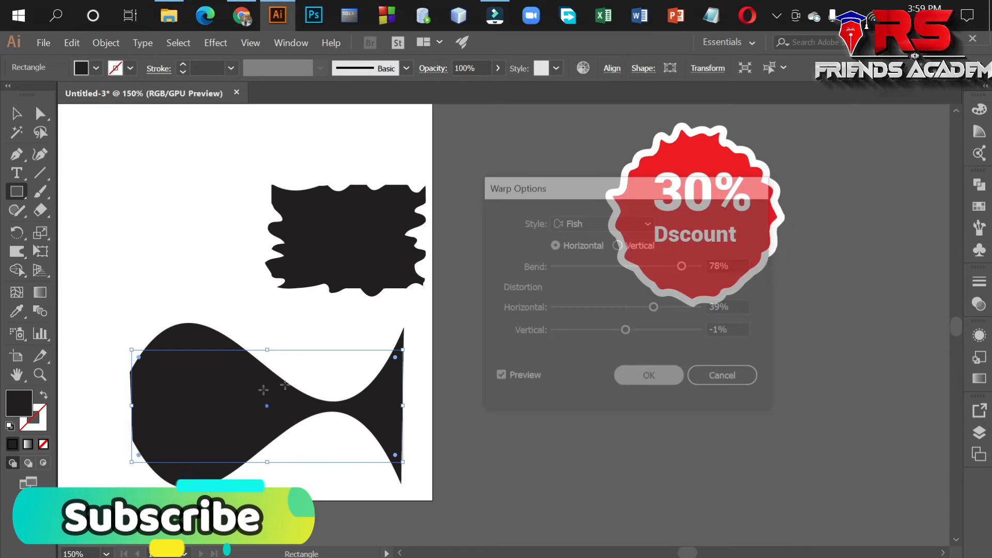
# Delete the stray thin rectangle and move the fish-shaped object off the artboard to just beneath the discount badge.
pyautogui.moveTo(241, 397); pyautogui.dragTo(316, 398)
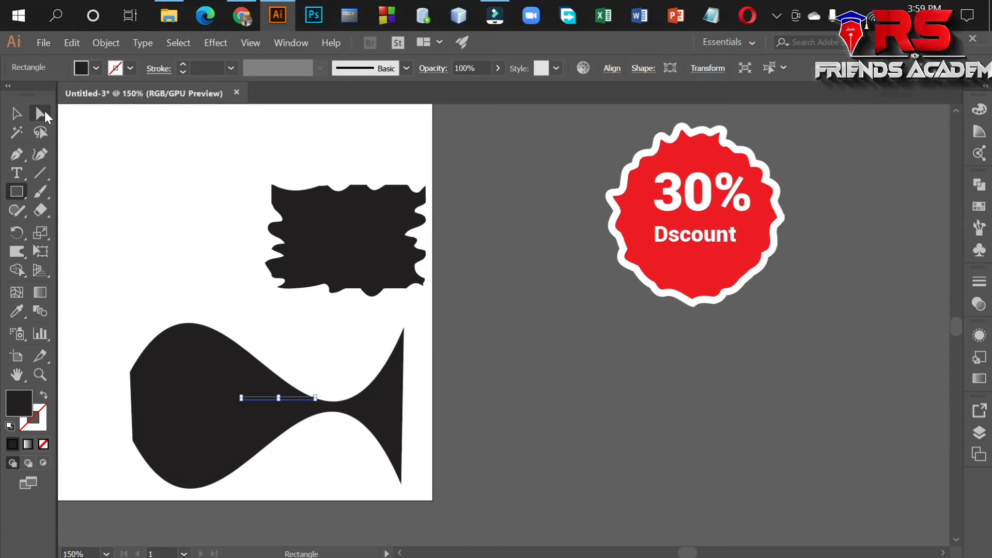
pyautogui.press('Delete')
pyautogui.click(19, 112)
pyautogui.moveTo(218, 406); pyautogui.dragTo(641, 373)
# Draw another black rectangle on the artboard below the jagged warped shape.
pyautogui.click(17, 191)
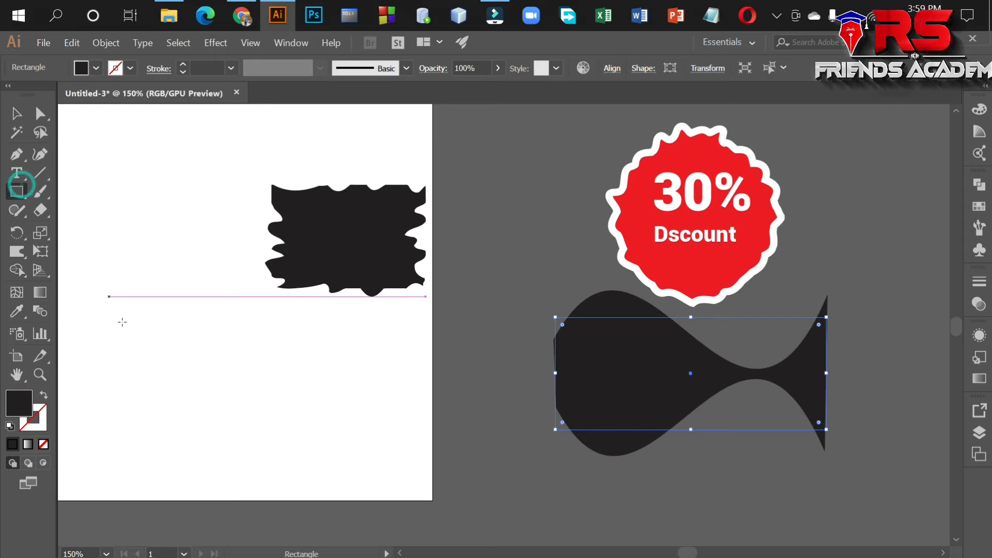
pyautogui.scroll(-1, 130, 318)
pyautogui.moveTo(140, 312); pyautogui.dragTo(346, 413)
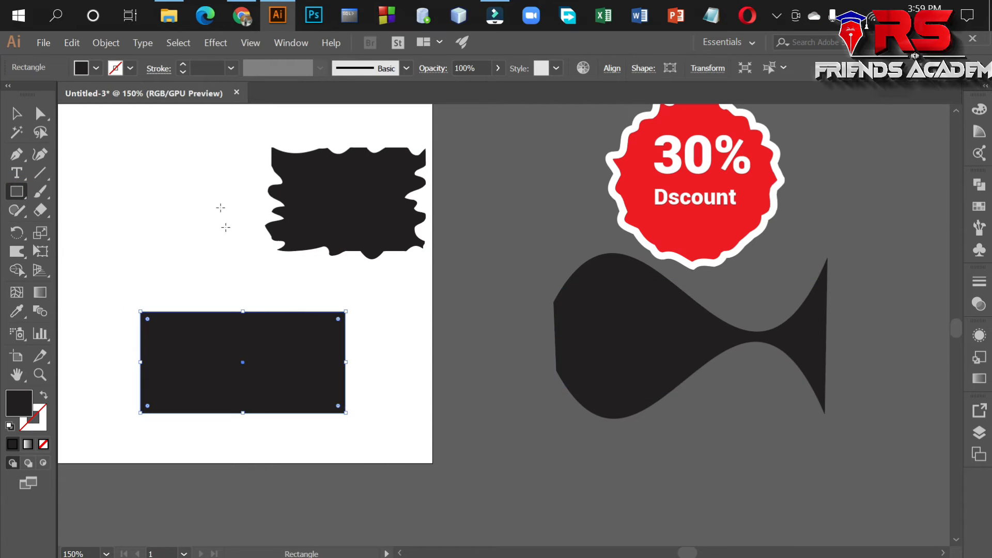
# Preview an Arc warp on the new rectangle with 81% bend and -1% horizontal distortion.
pyautogui.click(216, 43)
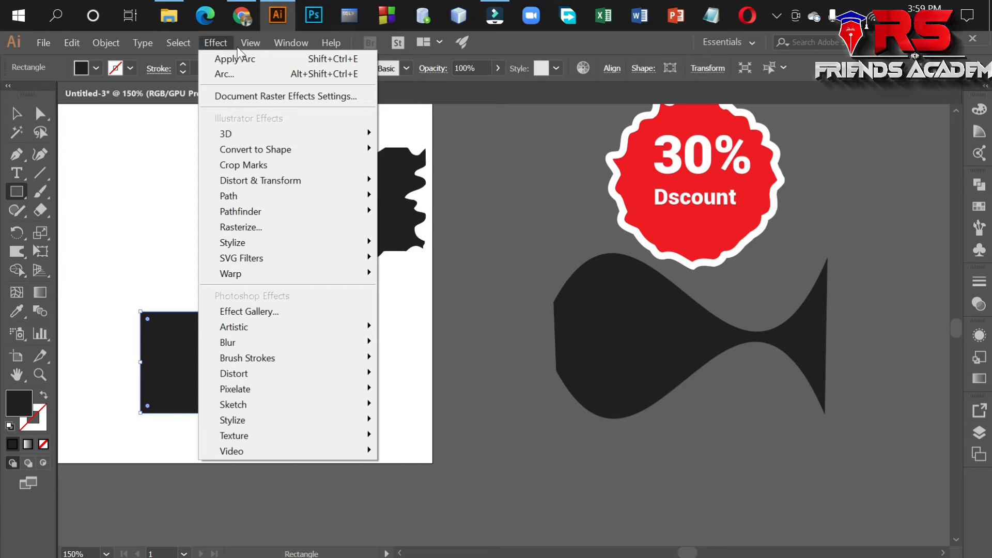
pyautogui.click(178, 42)
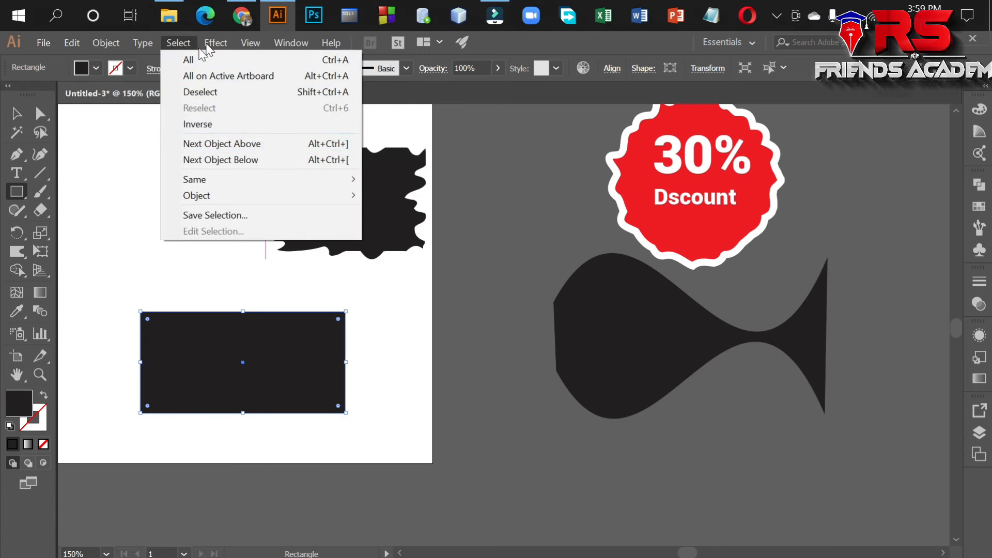
pyautogui.moveTo(212, 46)
pyautogui.moveTo(269, 276)
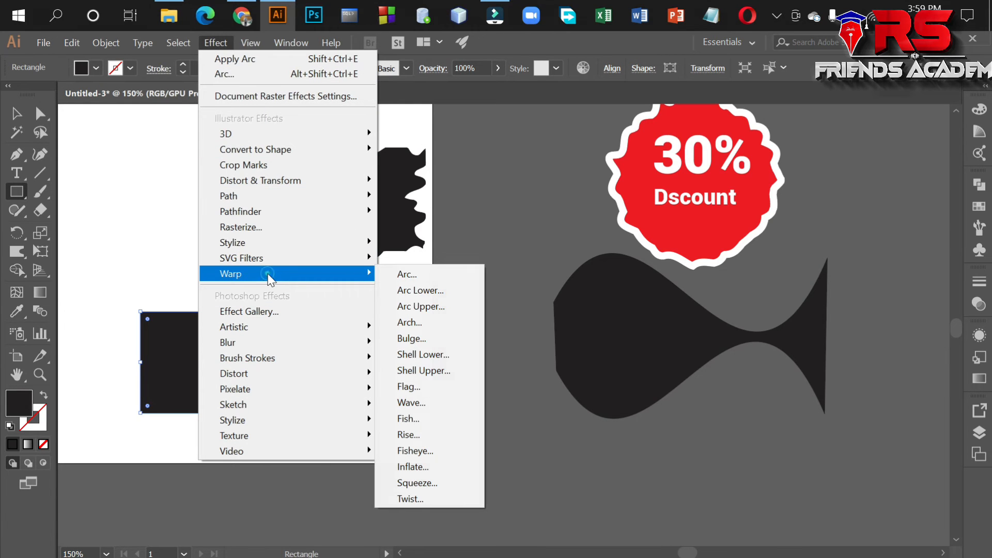
pyautogui.click(411, 291)
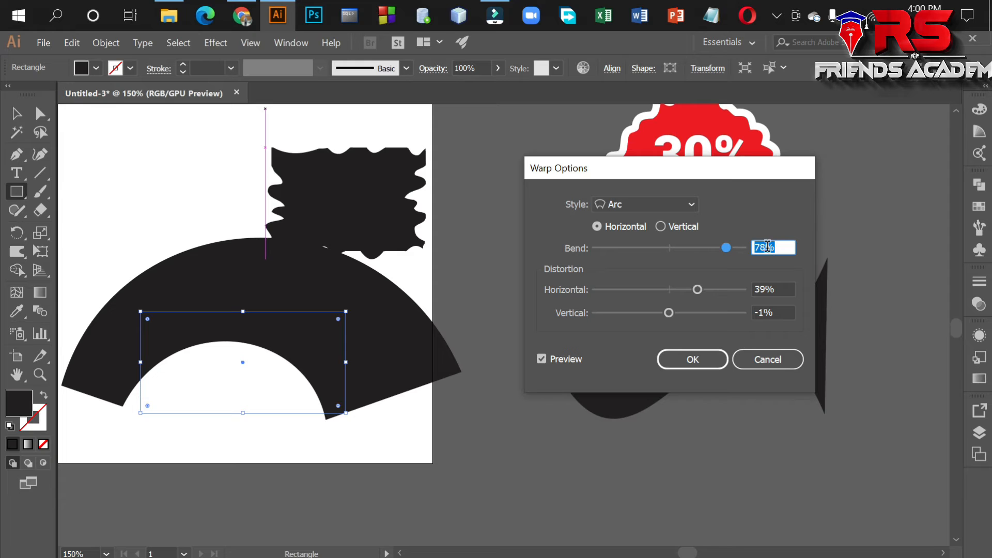
pyautogui.moveTo(726, 246)
pyautogui.mouseDown()
pyautogui.moveTo(704, 247)
pyautogui.moveTo(729, 247)
pyautogui.mouseUp()
pyautogui.click(693, 204)
pyautogui.click(693, 206)
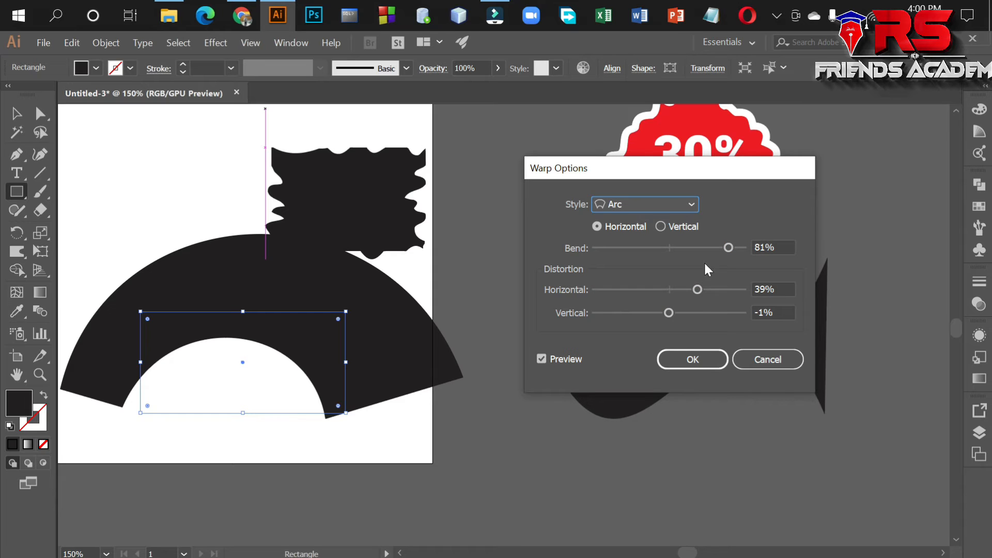
pyautogui.moveTo(696, 287); pyautogui.dragTo(668, 287)
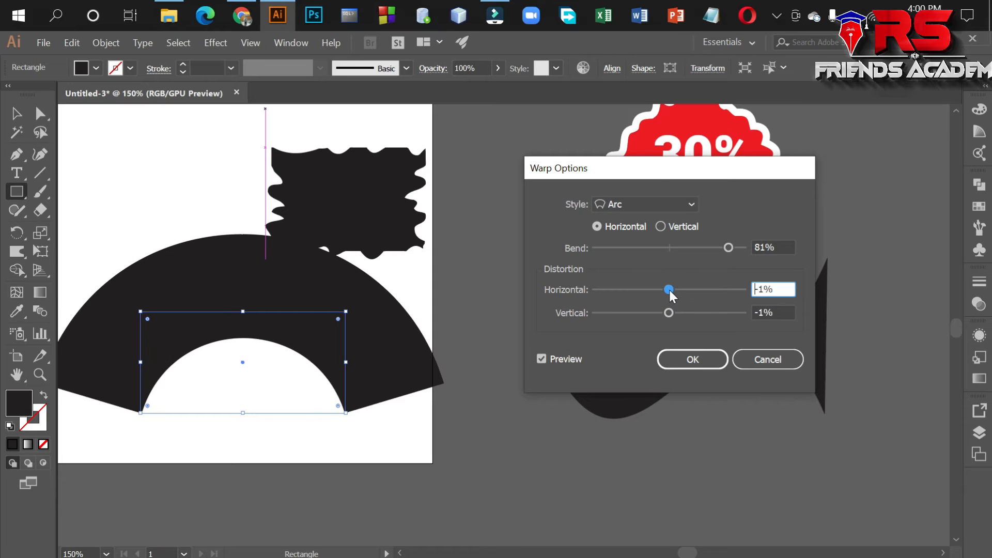
# Try the Rise style on the rectangle and apply the Shell Upper warp with horizontal orientation.
pyautogui.click(690, 203)
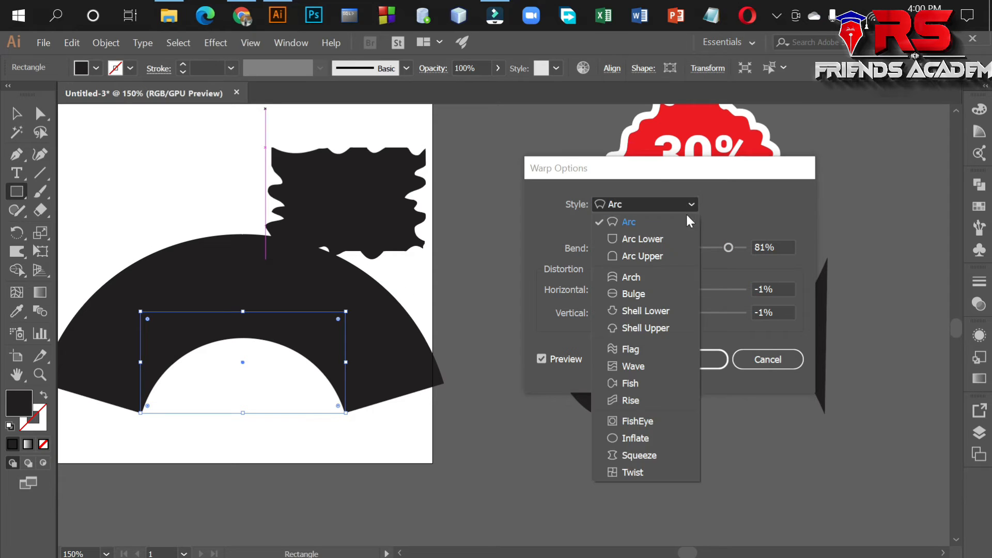
pyautogui.click(631, 400)
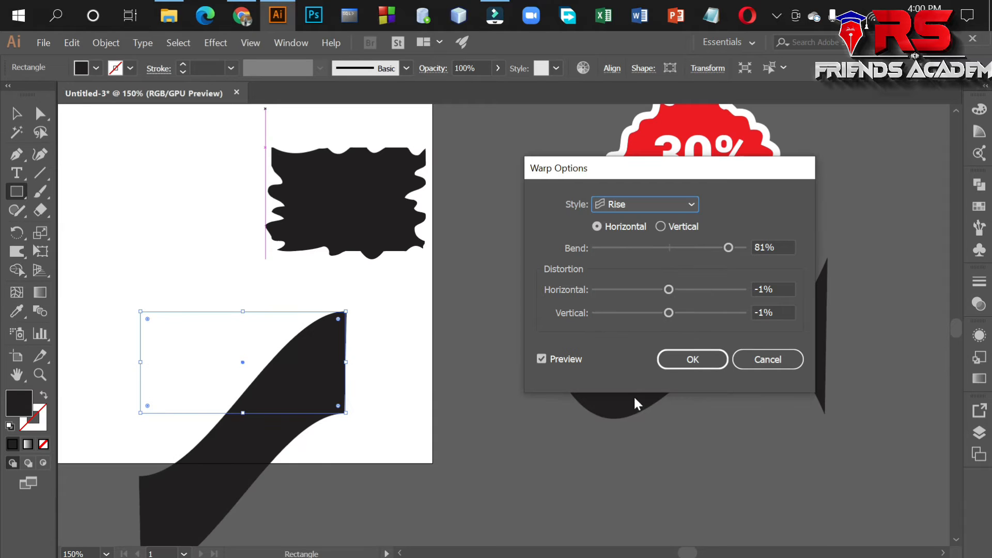
pyautogui.click(691, 206)
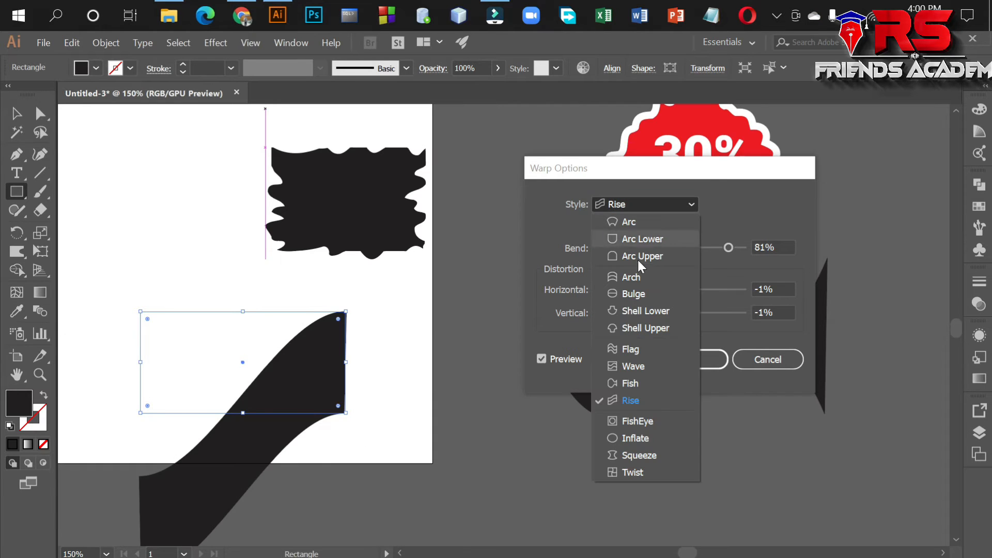
pyautogui.click(647, 328)
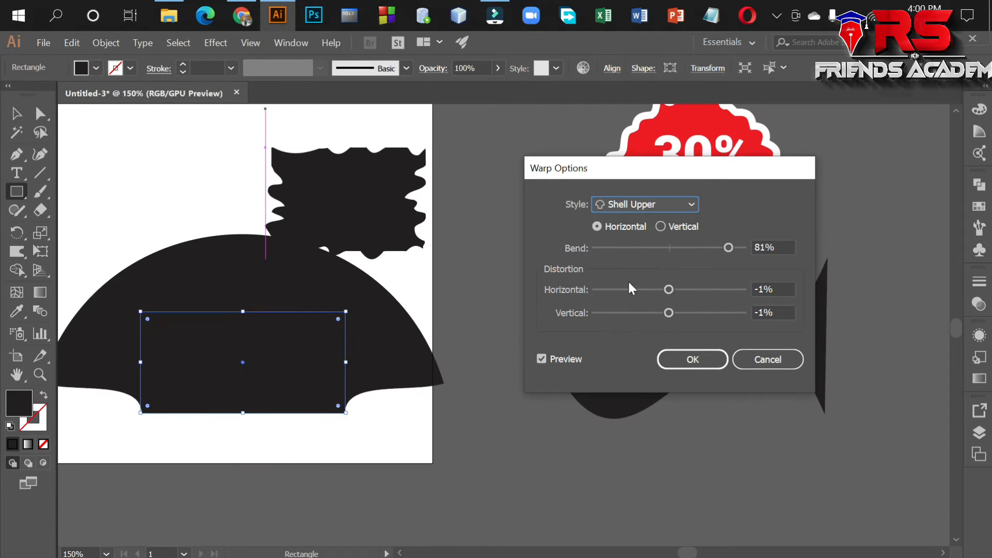
pyautogui.click(660, 227)
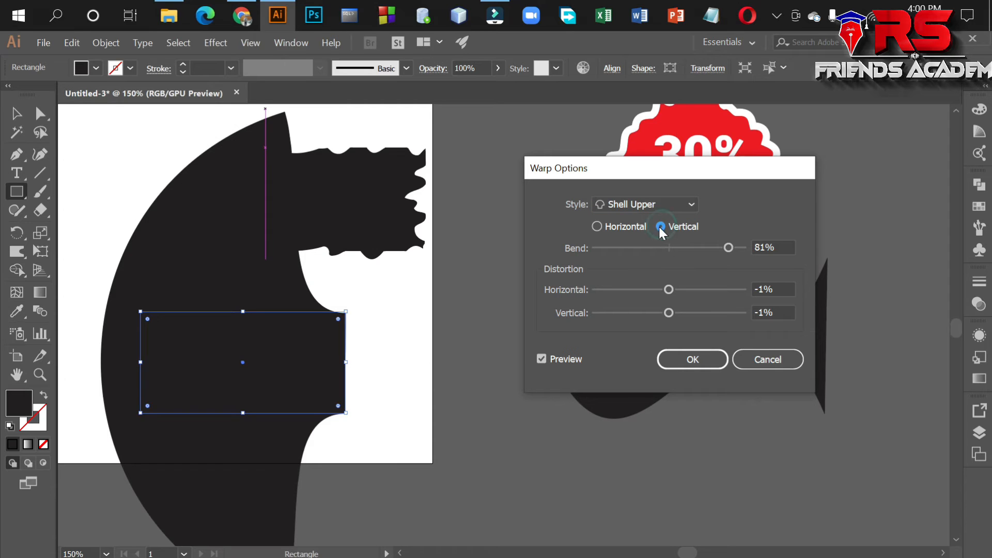
pyautogui.click(597, 227)
pyautogui.click(691, 359)
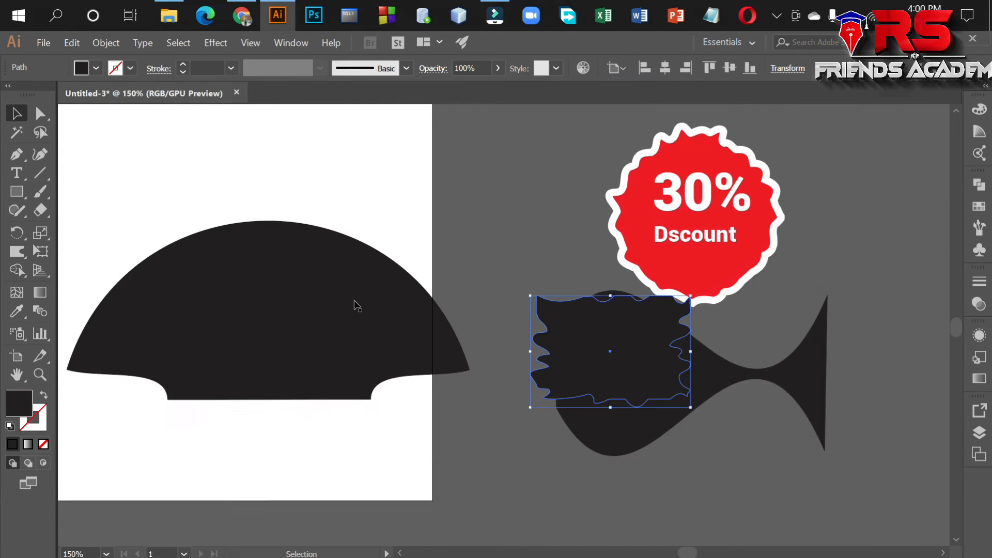
# Add the text RS FRIENDS ACADEMY near the top of the artboard, above the dome-shaped object.
pyautogui.scroll(4, 292, 221)
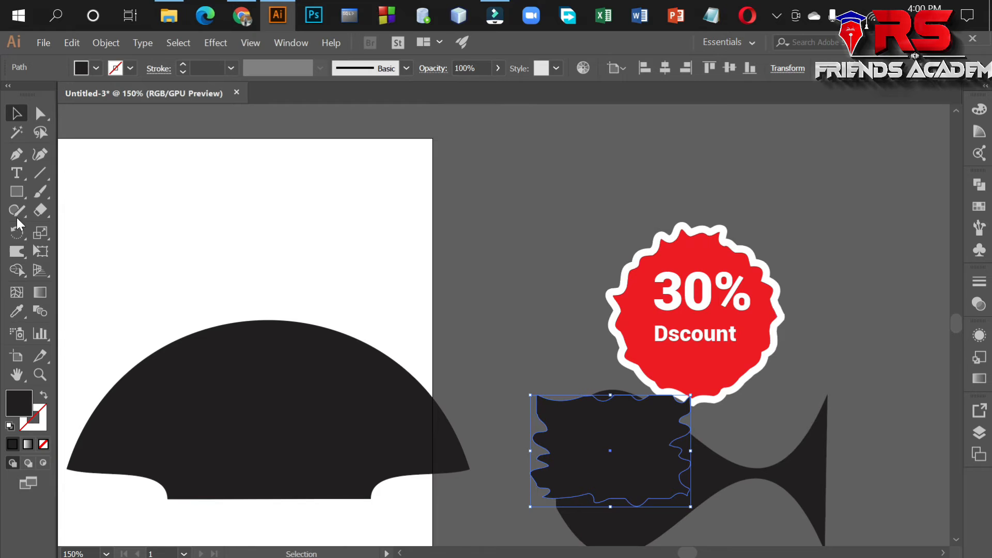
pyautogui.scroll(3, 171, 294)
pyautogui.click(16, 175)
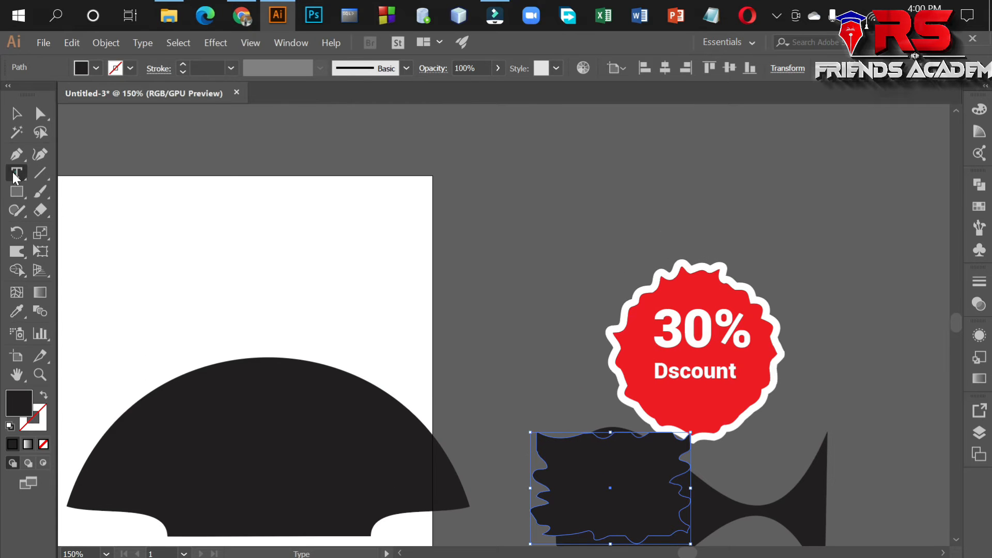
pyautogui.click(154, 213)
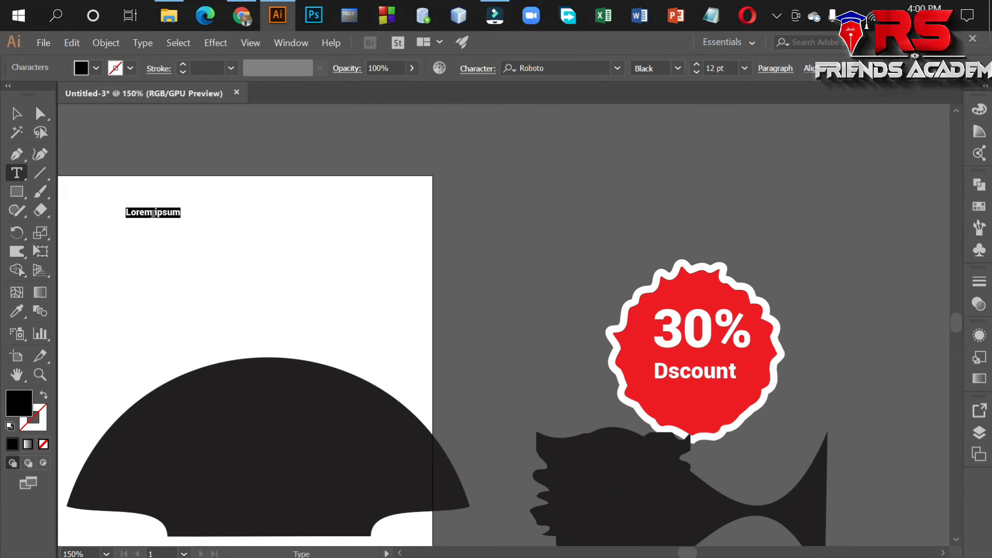
pyautogui.press('BackSpace')
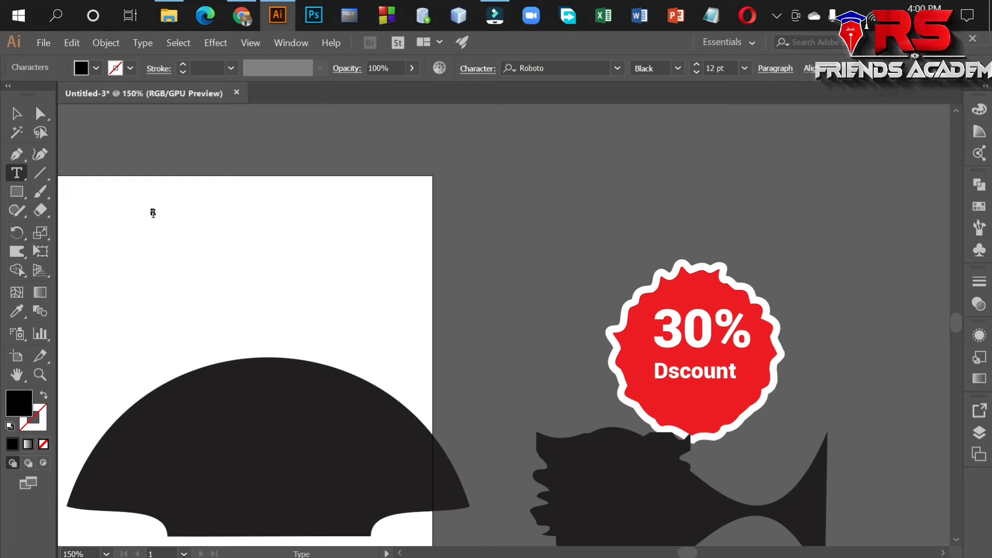
pyautogui.write('RS FRIENDS ACADEMY')
pyautogui.click(16, 113)
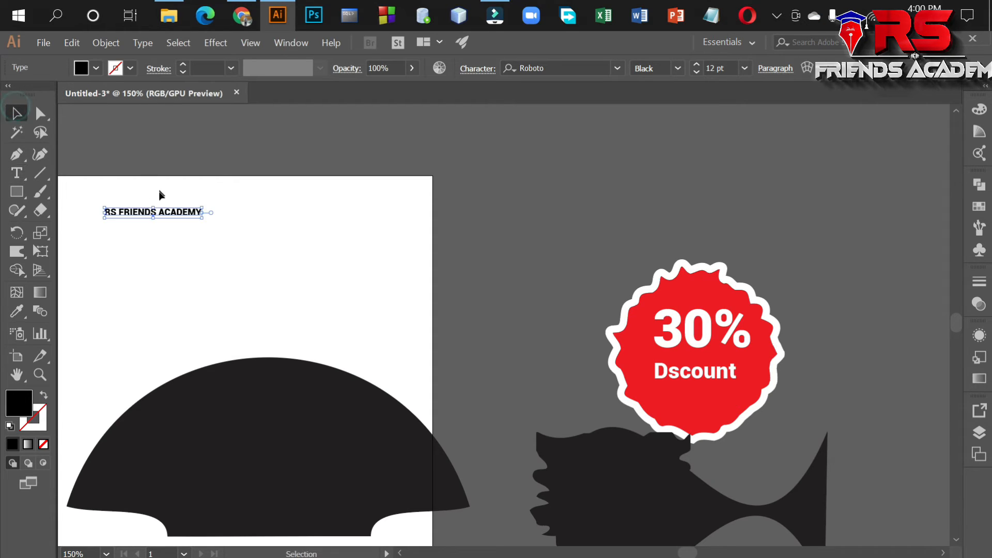
# Enlarge the RS FRIENDS ACADEMY text to about 41 pt and position it above the dome-shaped object.
pyautogui.moveTo(202, 219); pyautogui.dragTo(317, 229)
pyautogui.moveTo(244, 228); pyautogui.dragTo(340, 253)
pyautogui.moveTo(371, 260); pyautogui.dragTo(358, 248)
pyautogui.moveTo(392, 281); pyautogui.dragTo(544, 298)
pyautogui.moveTo(504, 260); pyautogui.dragTo(462, 256)
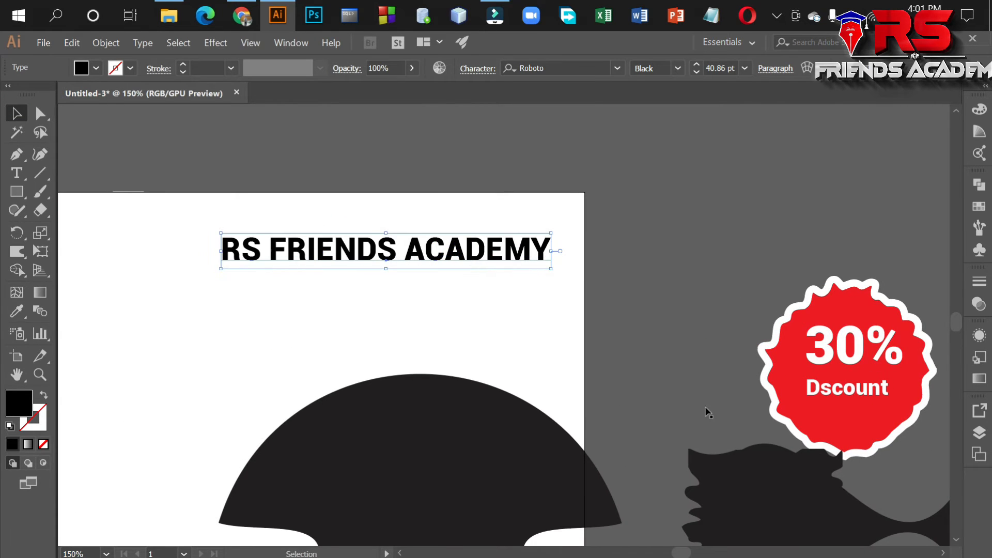
# Apply a horizontal Arc warp to the text with 81% bend and -1% horizontal and vertical distortion.
pyautogui.click(221, 44)
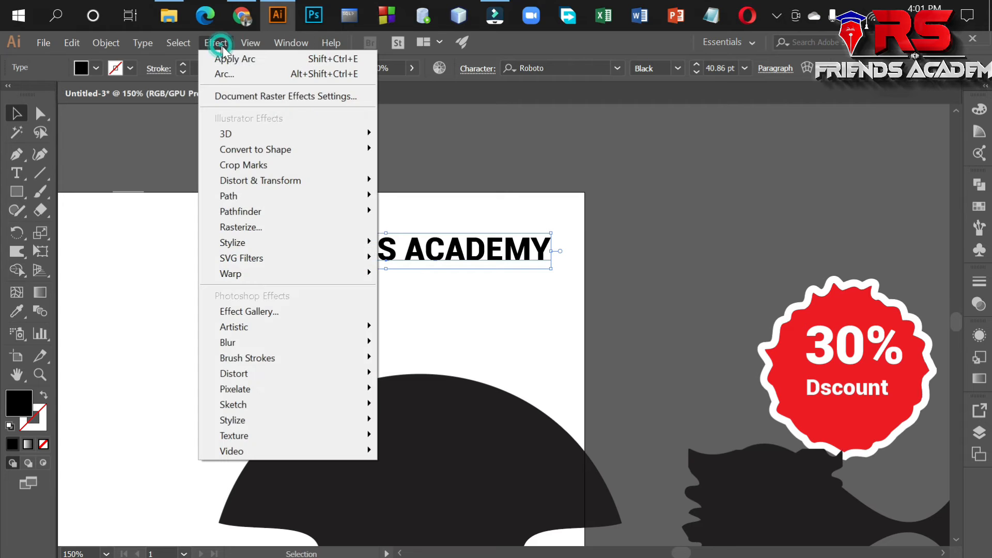
pyautogui.moveTo(277, 275)
pyautogui.click(419, 280)
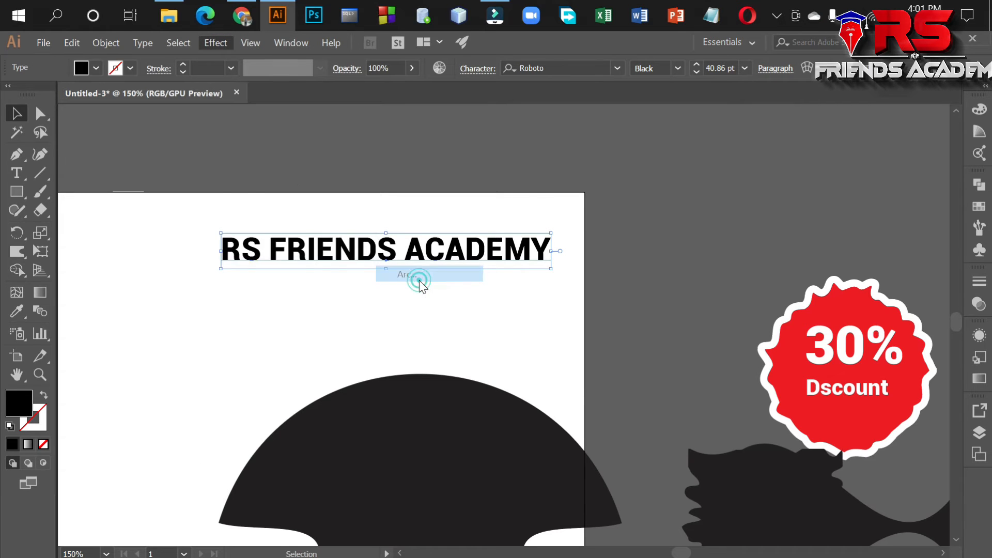
pyautogui.moveTo(652, 182); pyautogui.dragTo(744, 257)
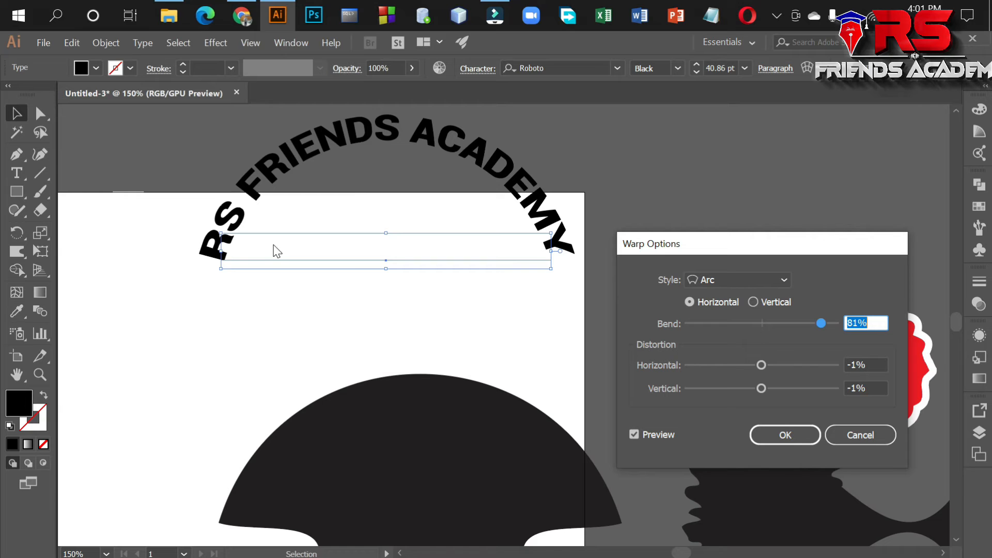
pyautogui.click(785, 435)
# Draw a black, nearly round ellipse on the empty part of the artboard beside the arched text.
pyautogui.moveTo(20, 193); pyautogui.dragTo(79, 229)
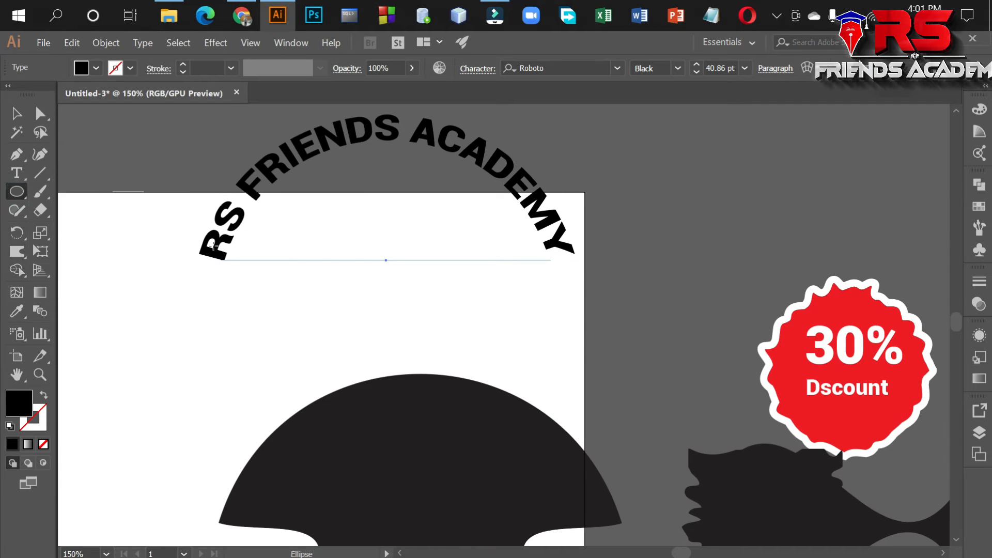
pyautogui.scroll(-3, 164, 292)
pyautogui.moveTo(118, 269); pyautogui.dragTo(349, 304)
pyautogui.moveTo(216, 256); pyautogui.dragTo(391, 437)
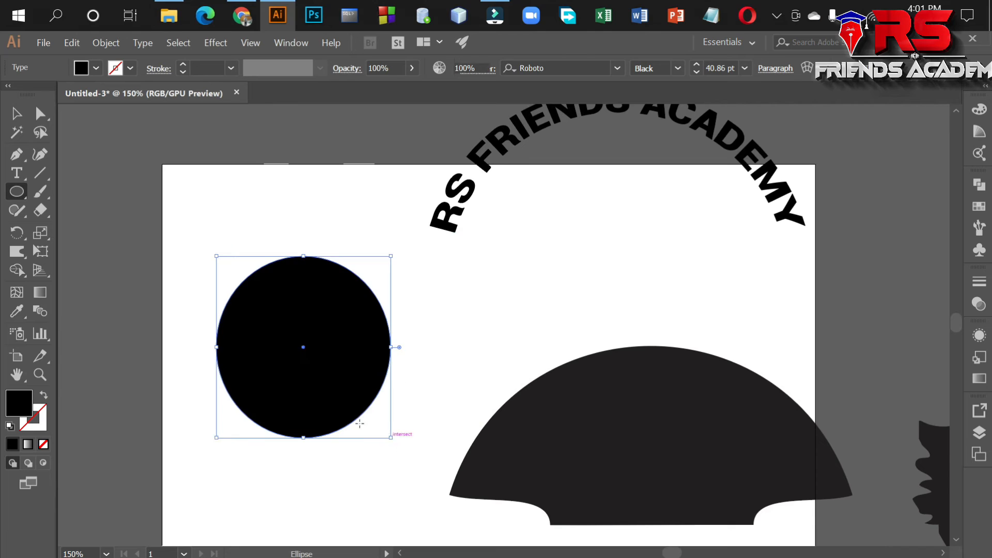
# Swap the ellipse's fill and stroke and place a string of filler letters along its outline with Type on a Path.
pyautogui.click(17, 174)
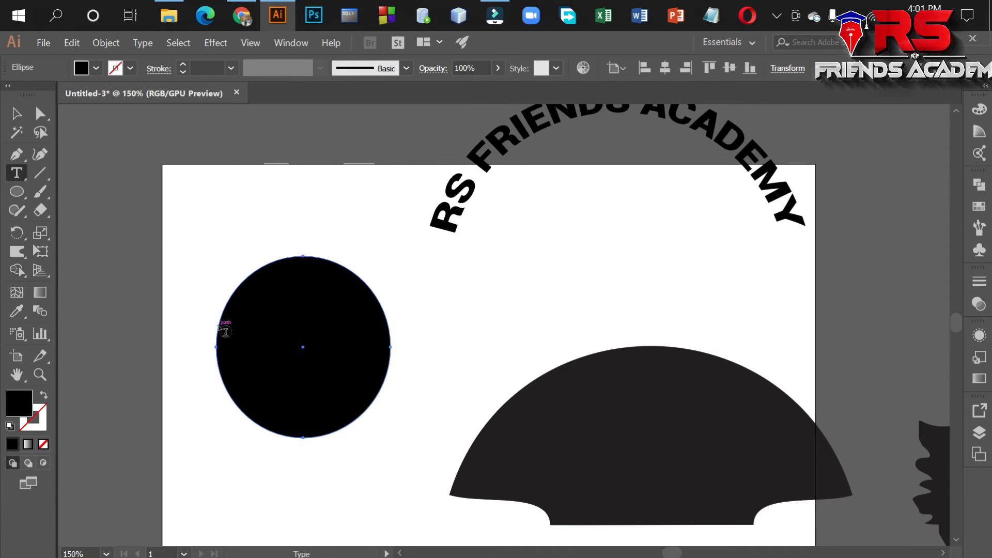
pyautogui.click(17, 173)
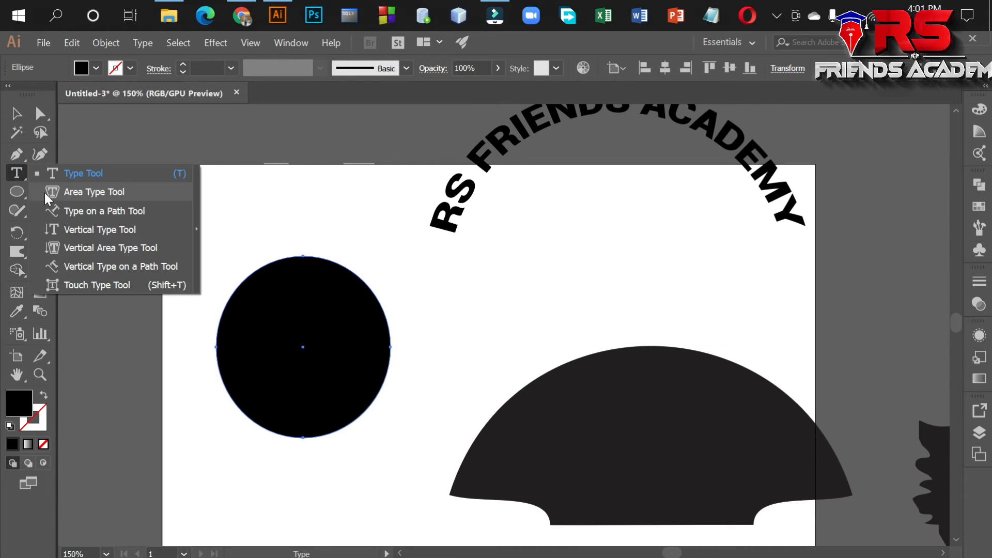
pyautogui.click(73, 213)
pyautogui.click(44, 395)
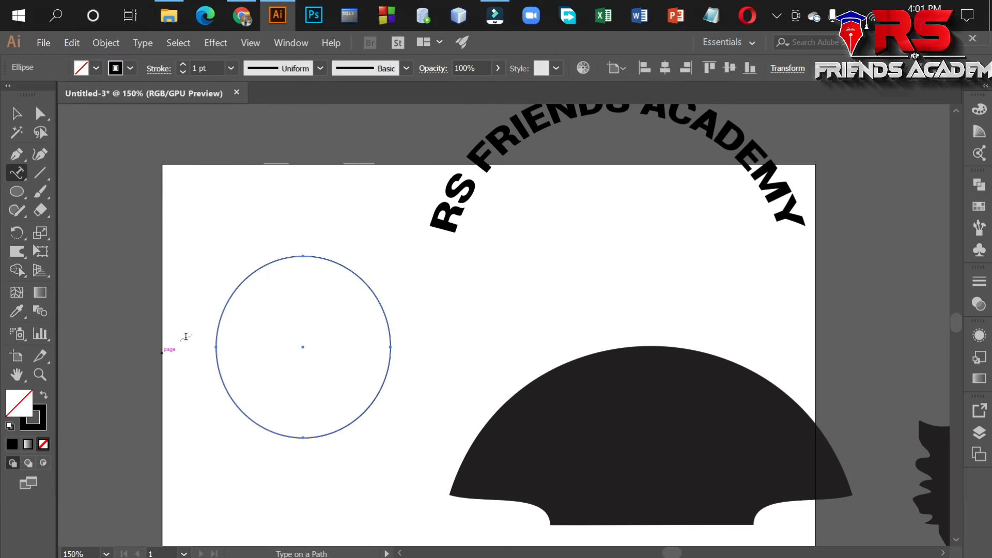
pyautogui.click(218, 333)
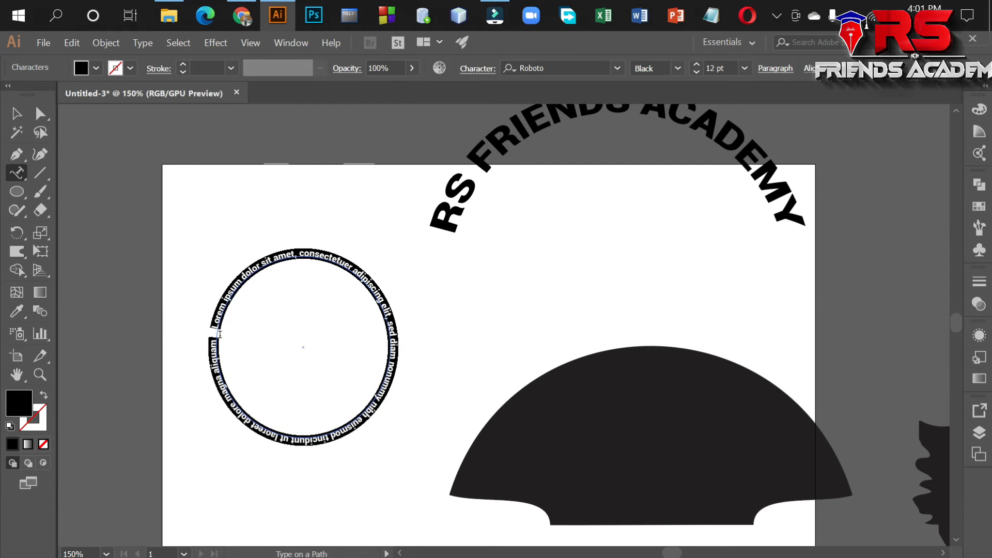
pyautogui.write('SFSKFSDFJSLKFJDLKSFLKSJDFLKSJFLKJSKSFF')
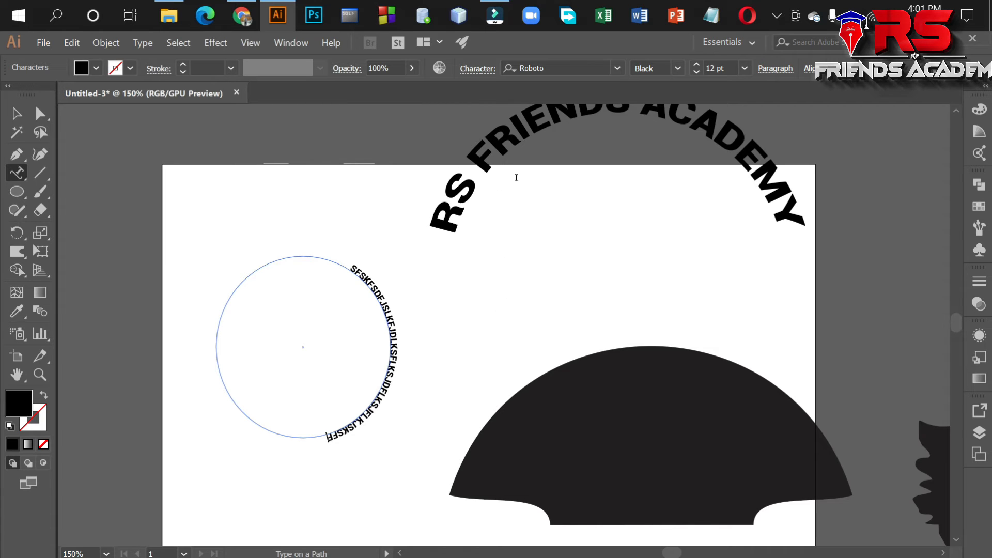
# Delete the ellipse together with its filler text.
pyautogui.scroll(2, 516, 178)
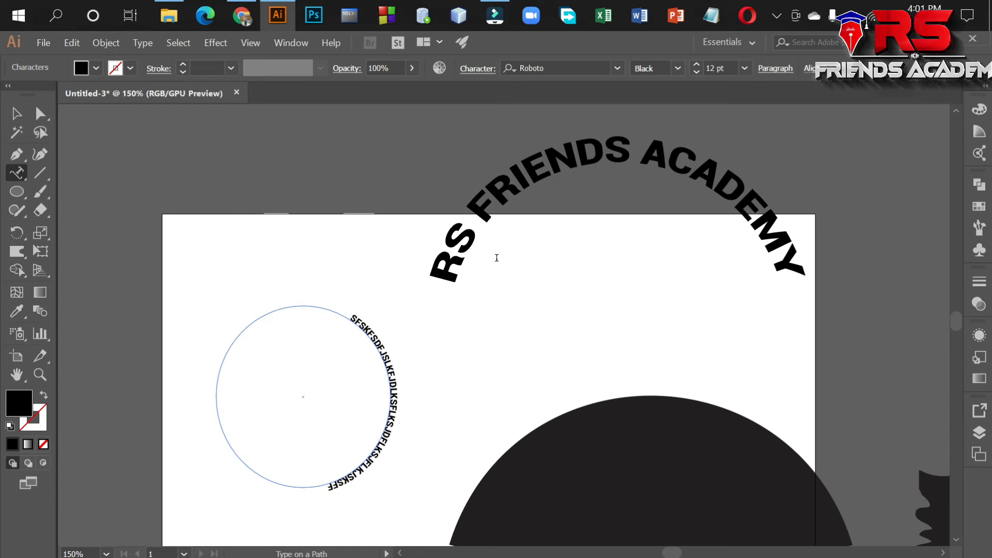
pyautogui.click(223, 40)
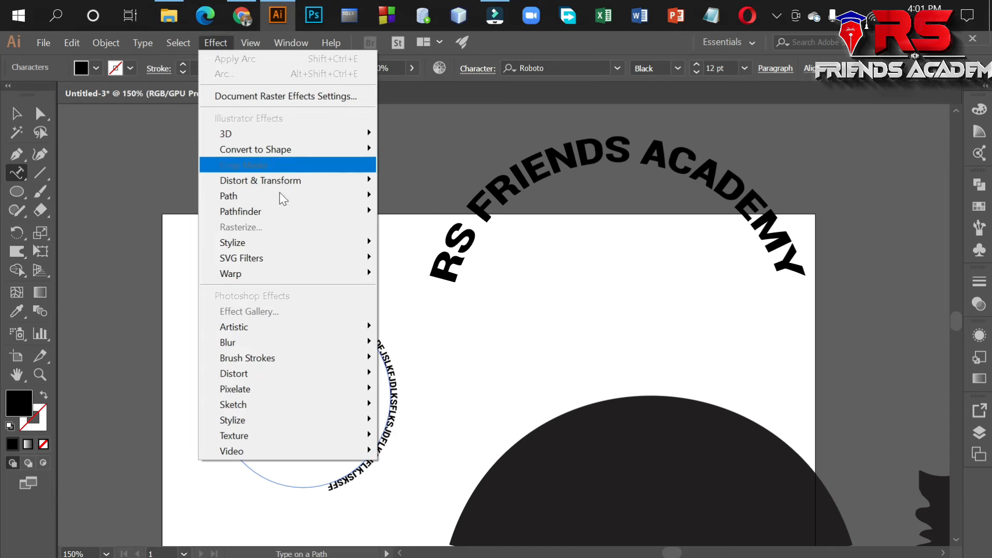
pyautogui.click(16, 114)
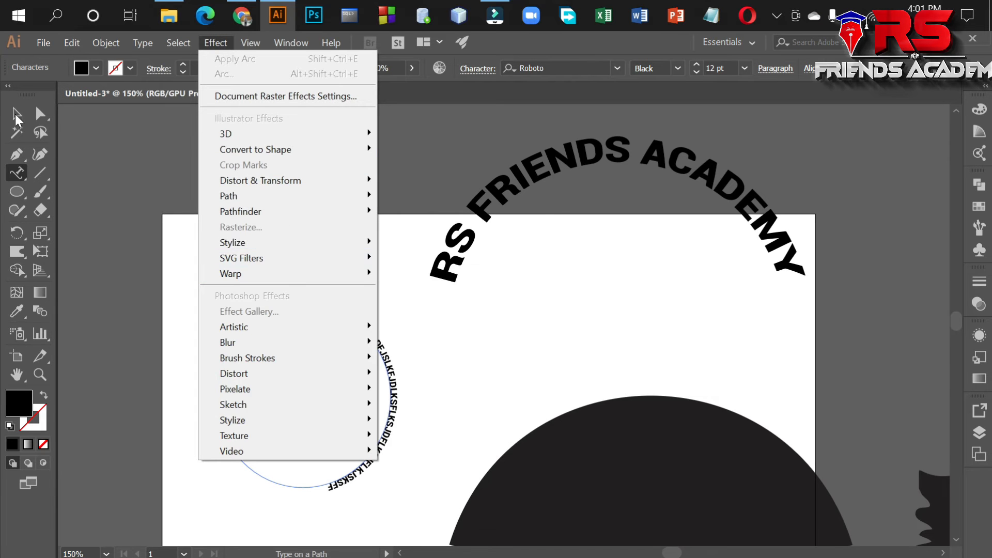
pyautogui.scroll(-2, 248, 210)
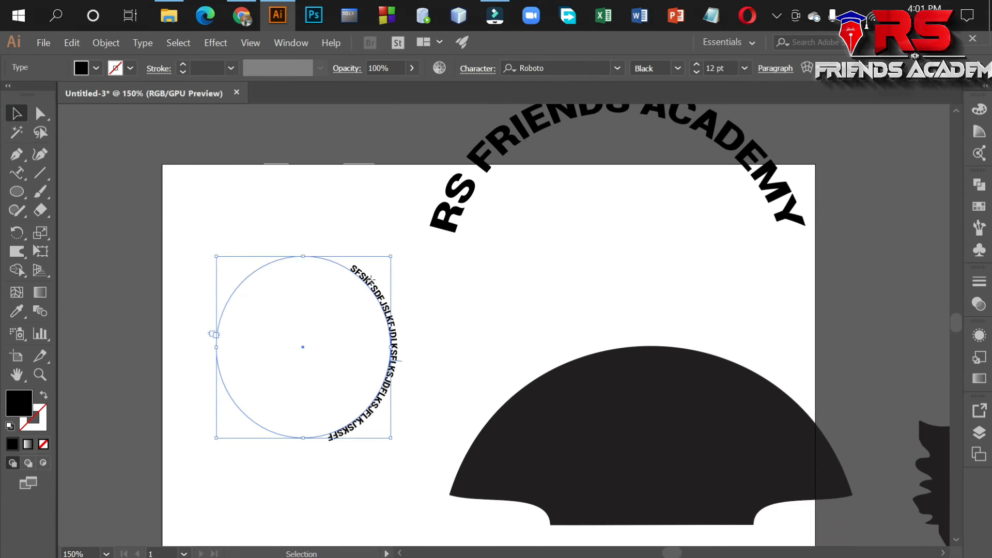
pyautogui.press('Delete')
# Move the arched RS FRIENDS ACADEMY text down and to the left, onto the clear area of the artboard.
pyautogui.moveTo(828, 378); pyautogui.dragTo(711, 398)
pyautogui.scroll(1, 742, 395)
pyautogui.moveTo(703, 227); pyautogui.dragTo(616, 283)
pyautogui.moveTo(662, 220); pyautogui.dragTo(475, 275)
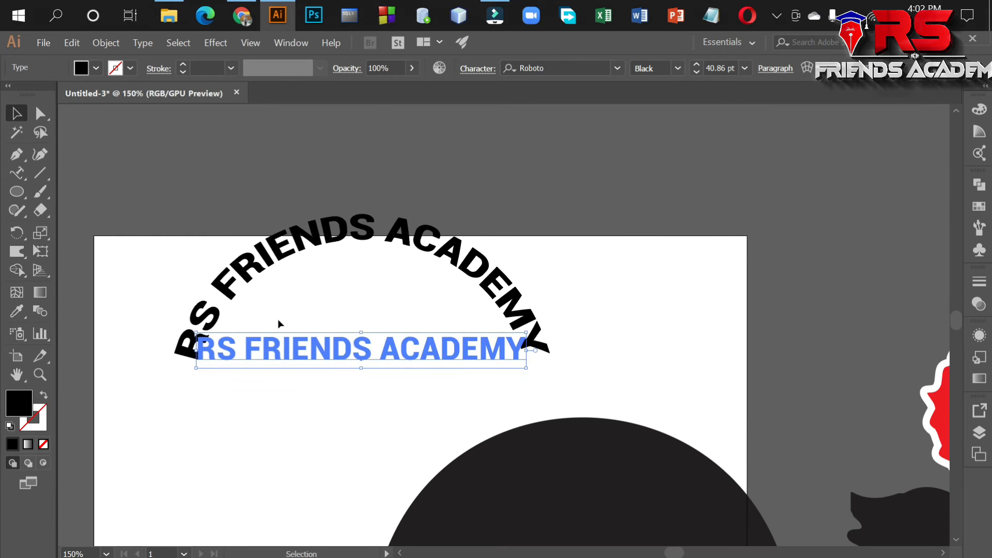
# Draw a black rectangle about 525 × 69 px across the lower ends of the arched text.
pyautogui.moveTo(17, 189); pyautogui.dragTo(18, 189)
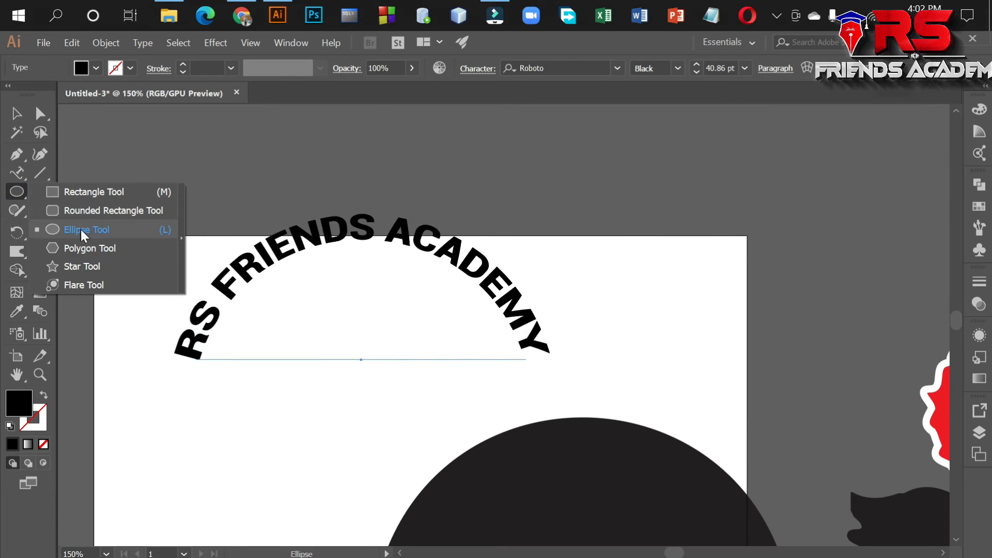
pyautogui.click(92, 197)
pyautogui.moveTo(160, 329); pyautogui.dragTo(568, 383)
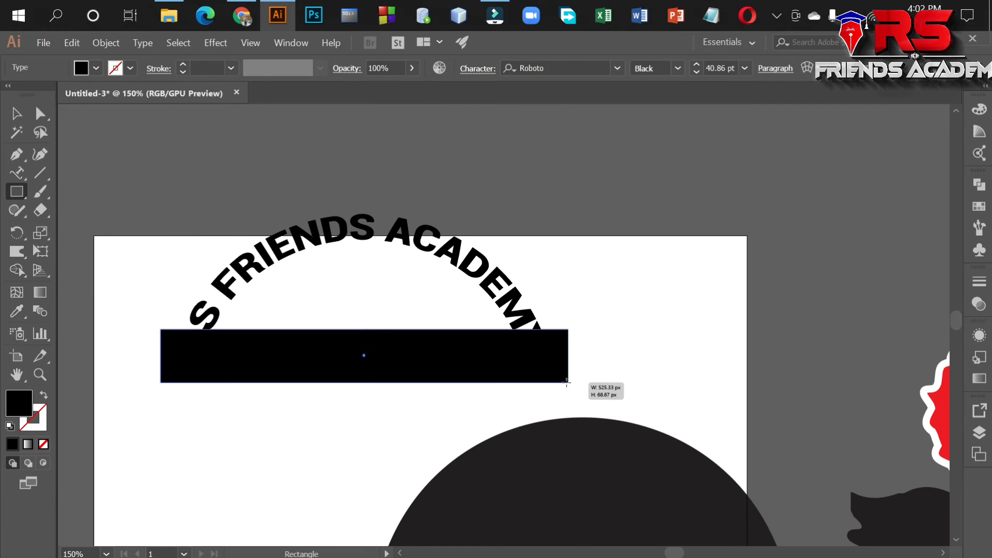
# Fill the black rectangle with red and send it to the back, behind the arched text.
pyautogui.click(96, 68)
pyautogui.click(51, 93)
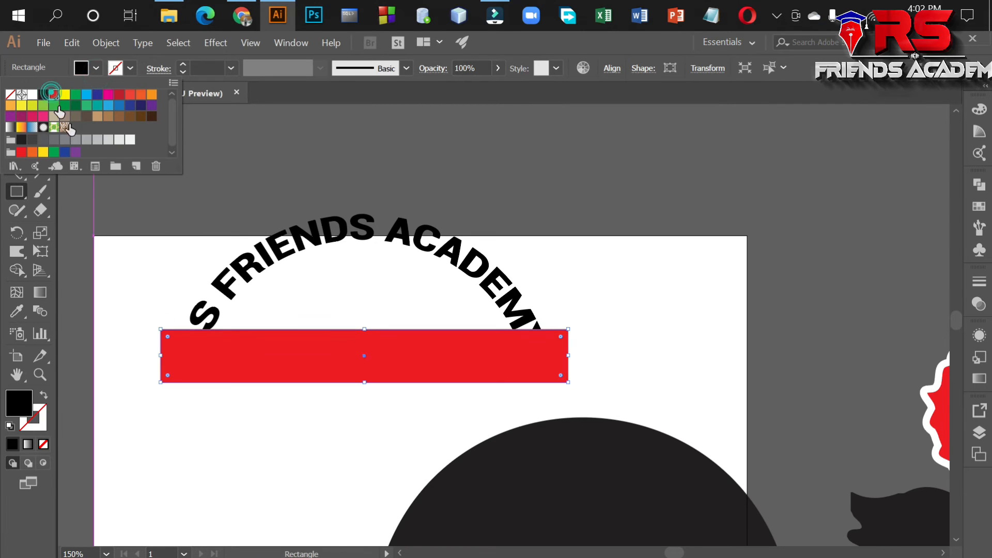
pyautogui.rightClick(267, 360)
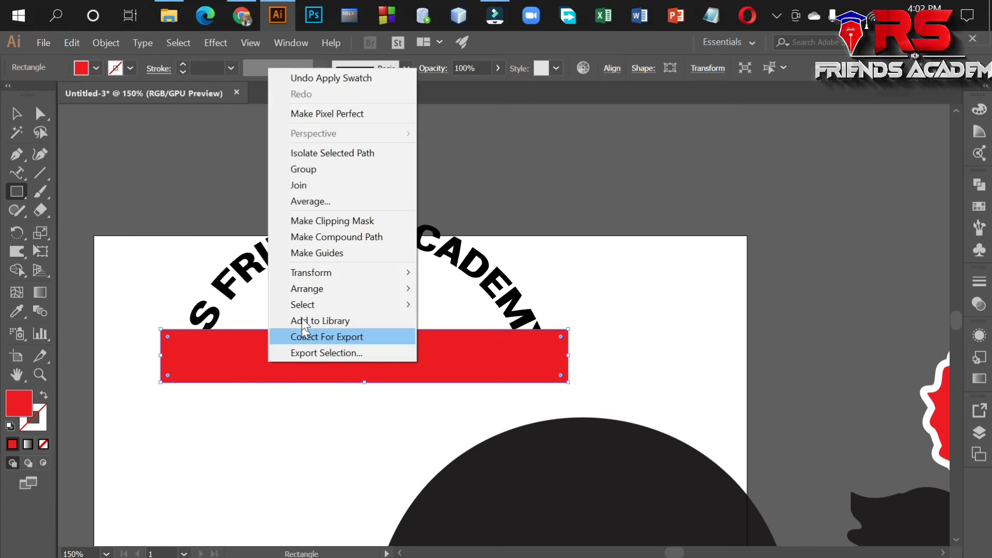
pyautogui.moveTo(317, 288)
pyautogui.click(478, 337)
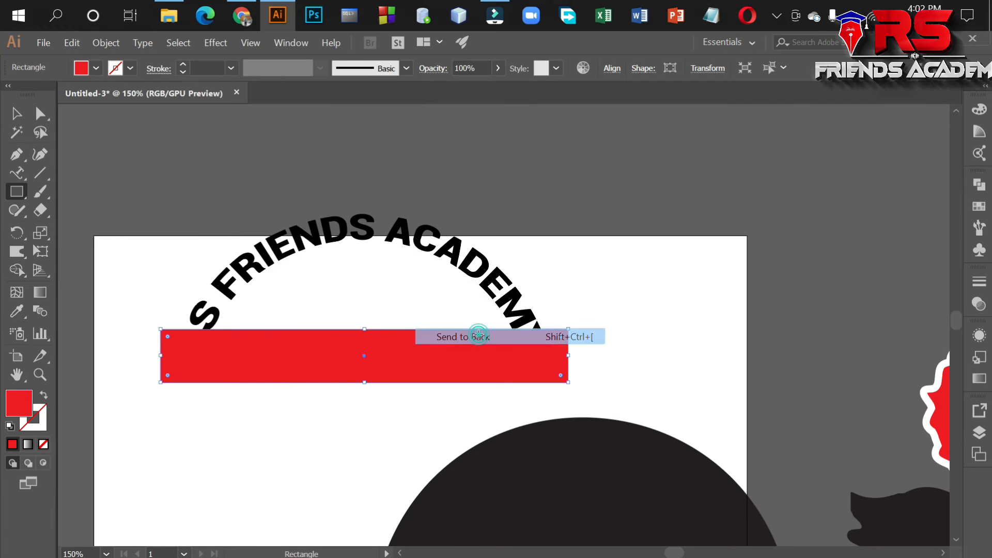
# Apply an Arc warp effect with an 89% horizontal bend to the red rectangle.
pyautogui.click(209, 45)
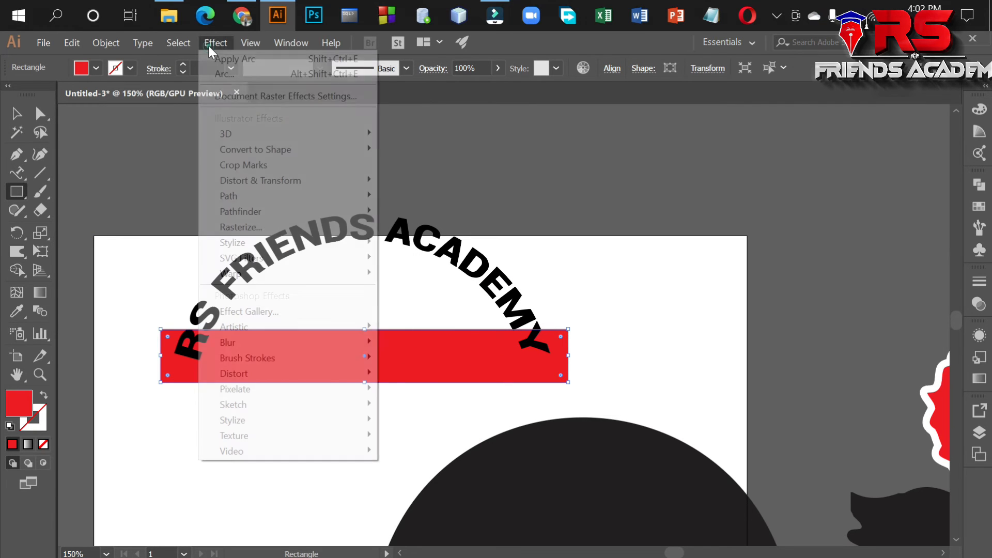
pyautogui.moveTo(274, 273)
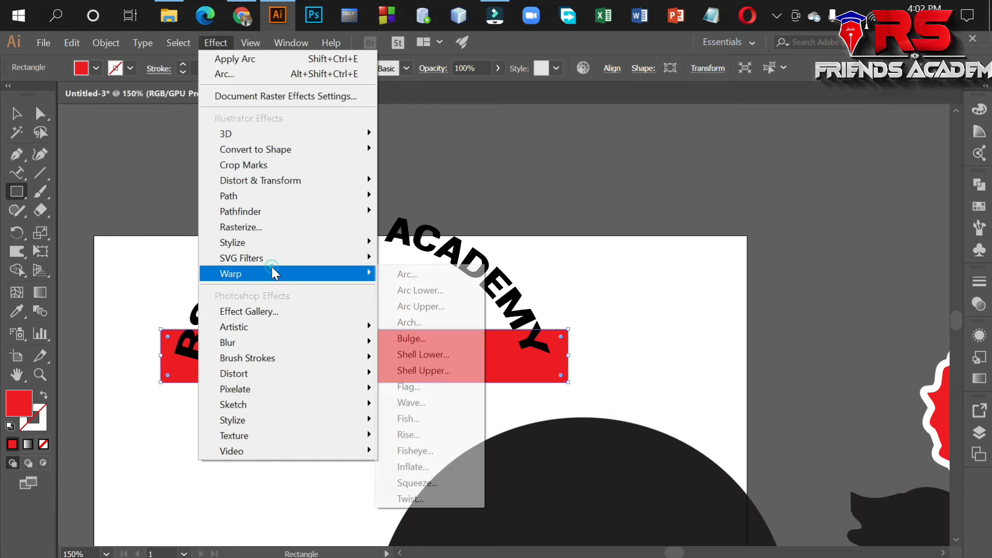
pyautogui.click(423, 275)
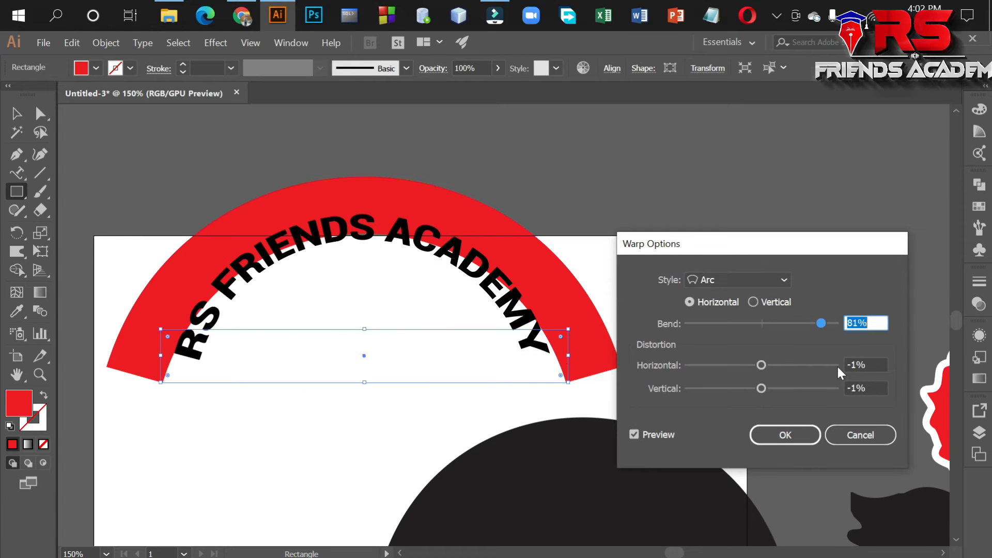
pyautogui.moveTo(814, 323); pyautogui.dragTo(826, 322)
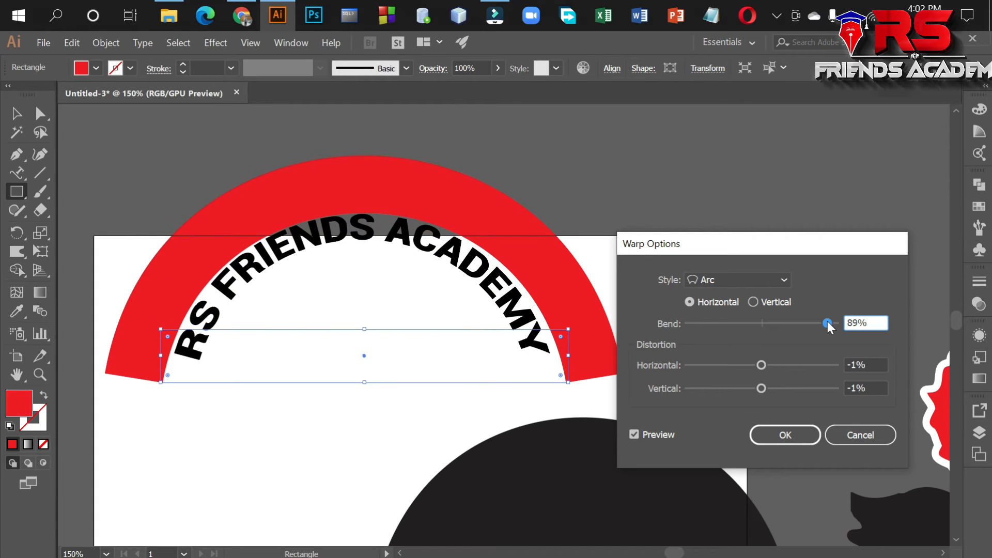
pyautogui.click(798, 434)
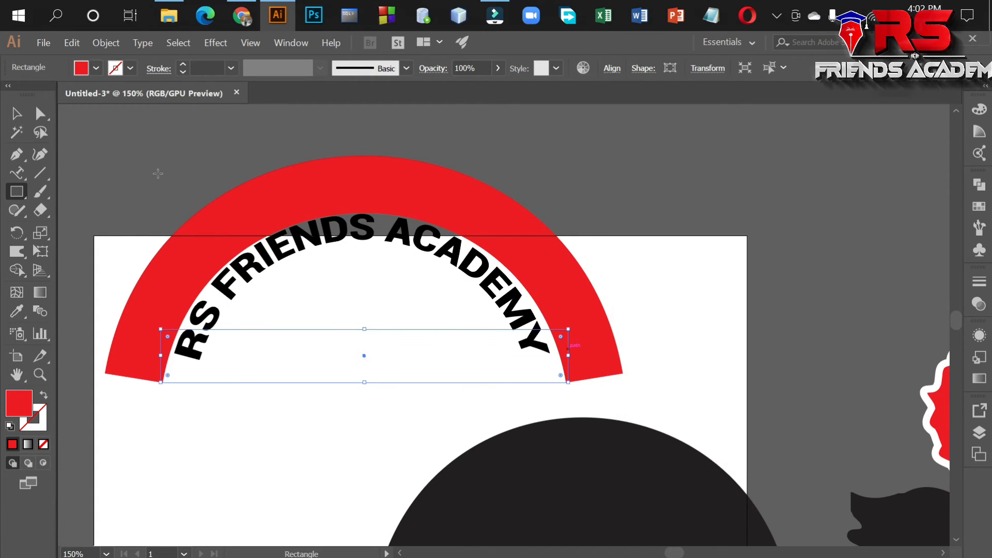
# Scale the red arc down about its centre until its band sits behind the RS FRIENDS ACADEMY text.
pyautogui.click(17, 114)
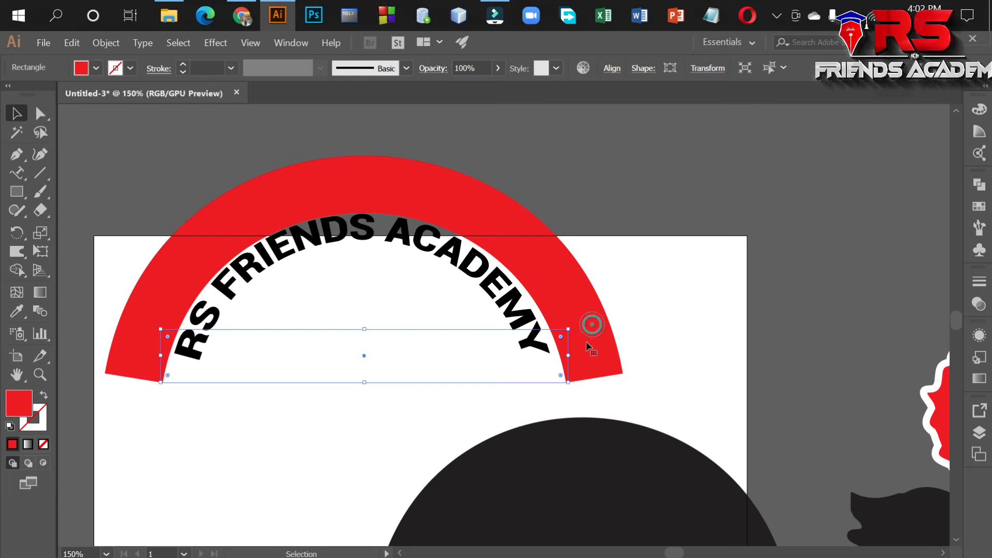
pyautogui.moveTo(568, 382); pyautogui.dragTo(520, 375)
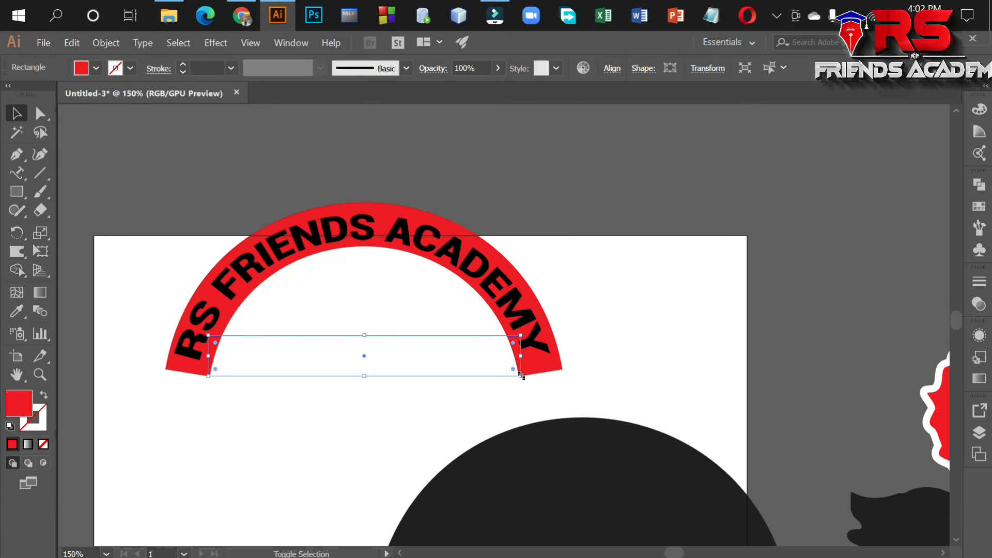
pyautogui.click(618, 327)
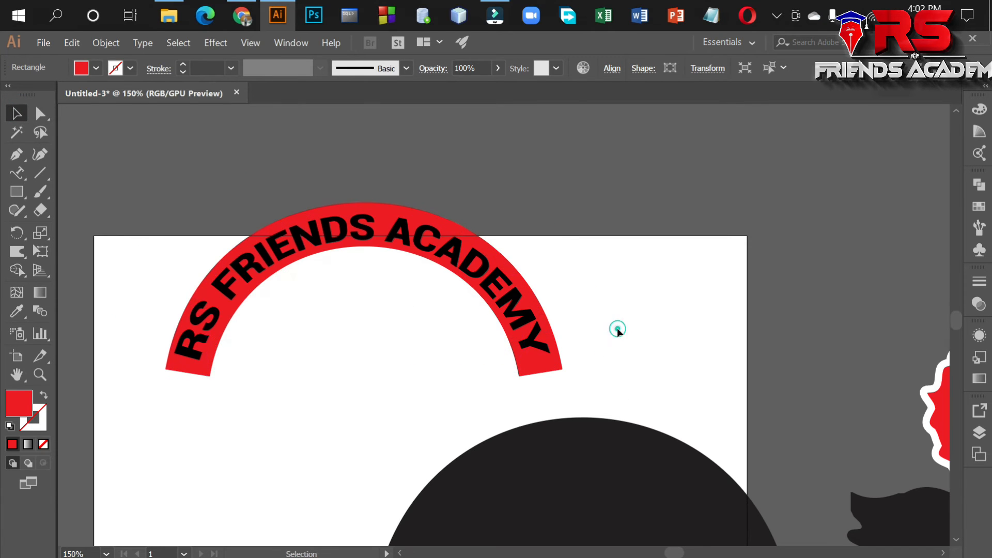
# Change the fill of the arched RS FRIENDS ACADEMY text to white.
pyautogui.click(258, 257)
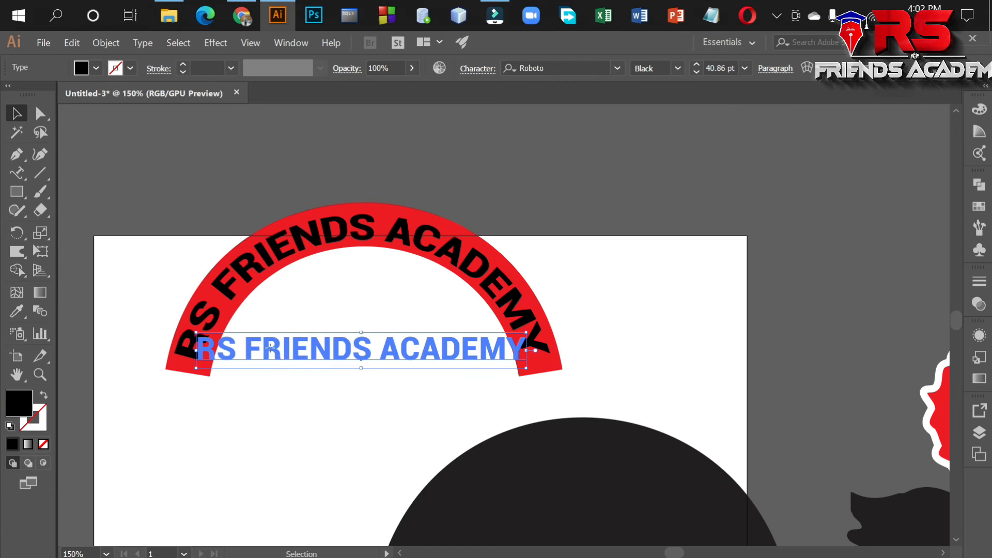
pyautogui.click(96, 67)
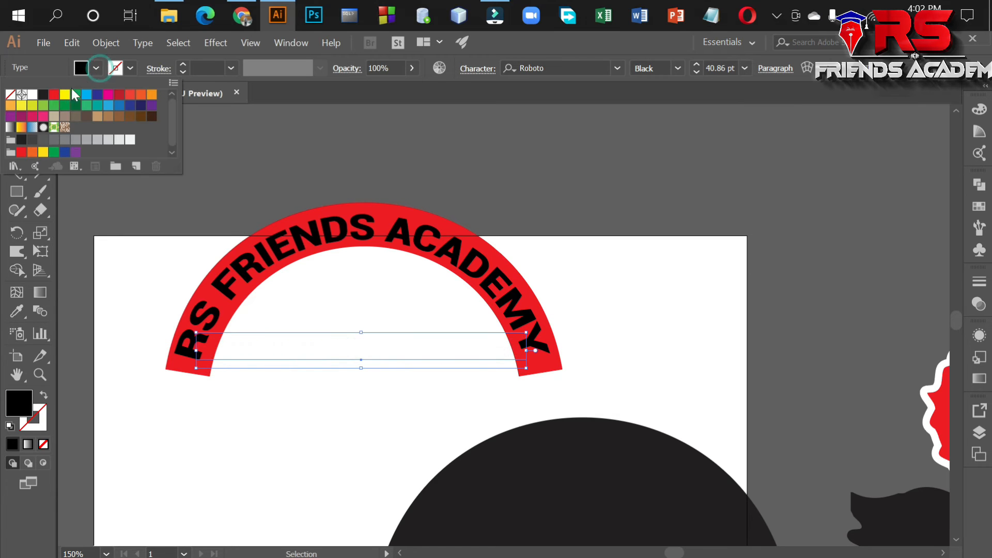
pyautogui.click(32, 94)
pyautogui.click(628, 247)
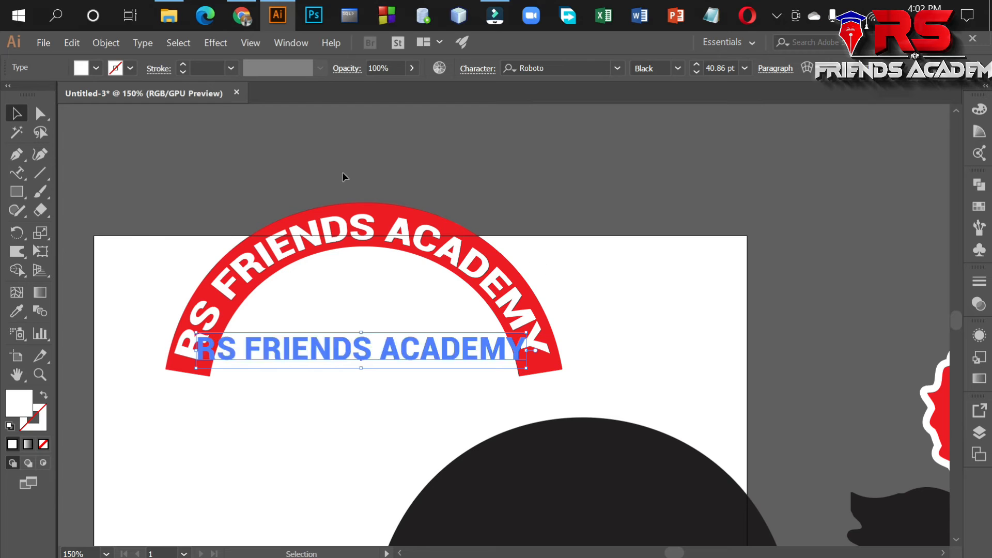
# Preview the Arc Upper, Arc Lower and Wave warp styles on the arched text, and discard them.
pyautogui.click(216, 43)
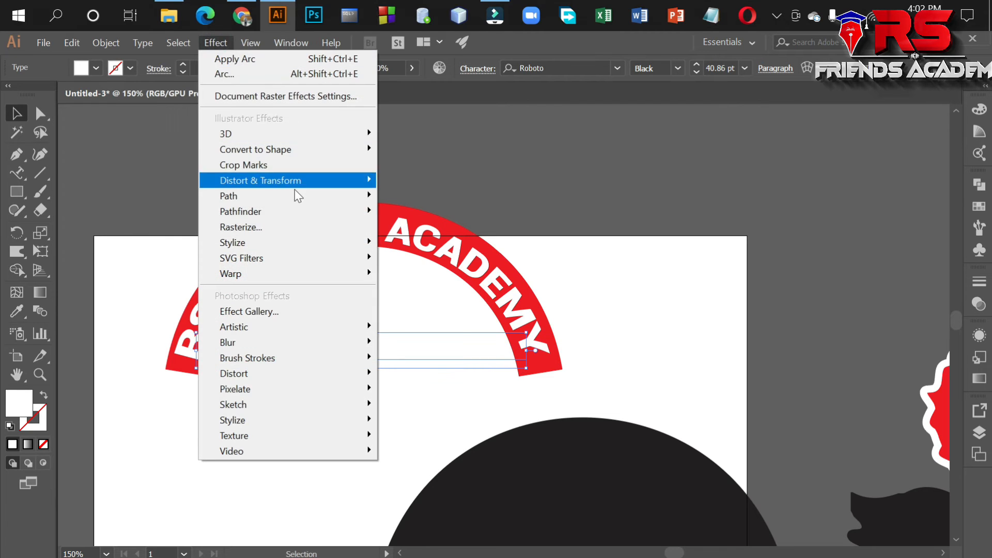
pyautogui.moveTo(308, 274)
pyautogui.click(424, 306)
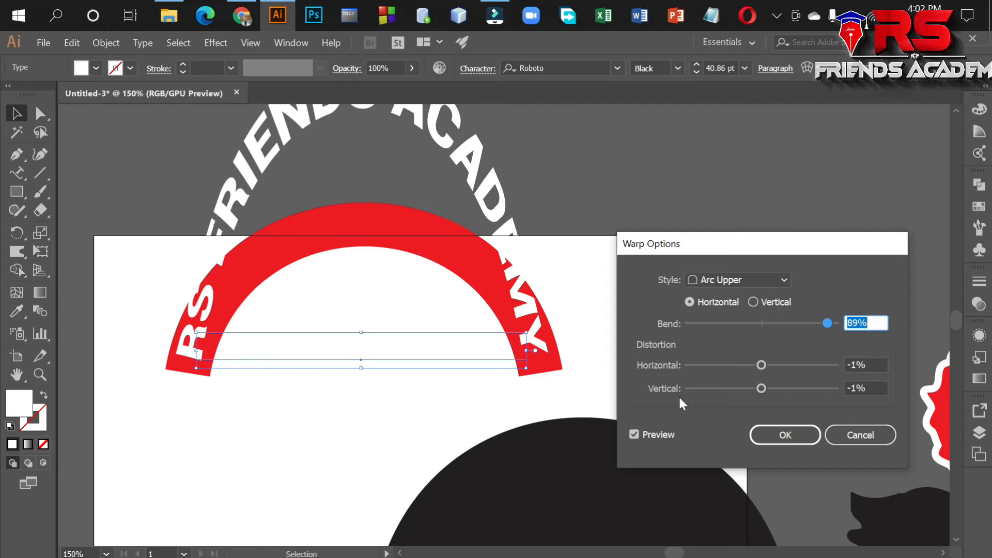
pyautogui.click(776, 282)
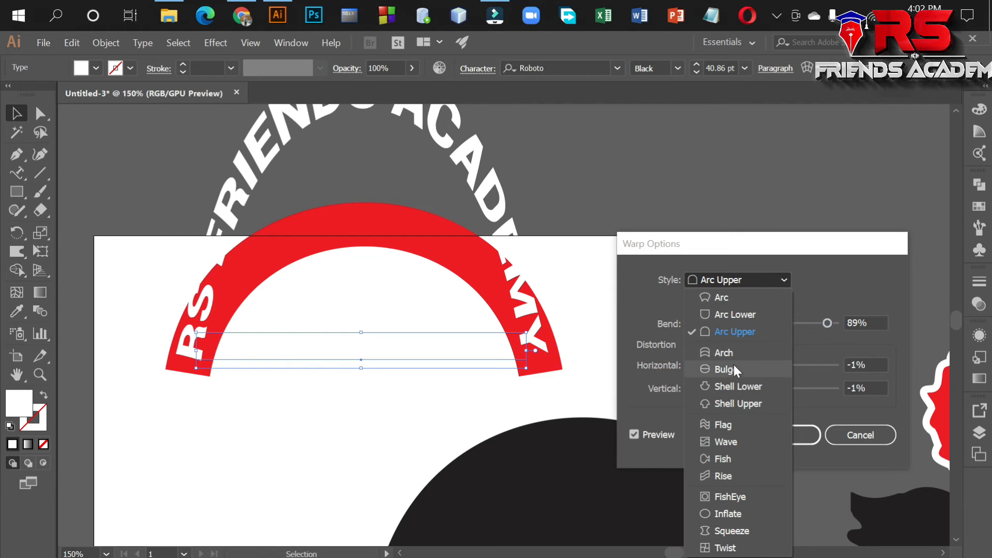
pyautogui.click(740, 314)
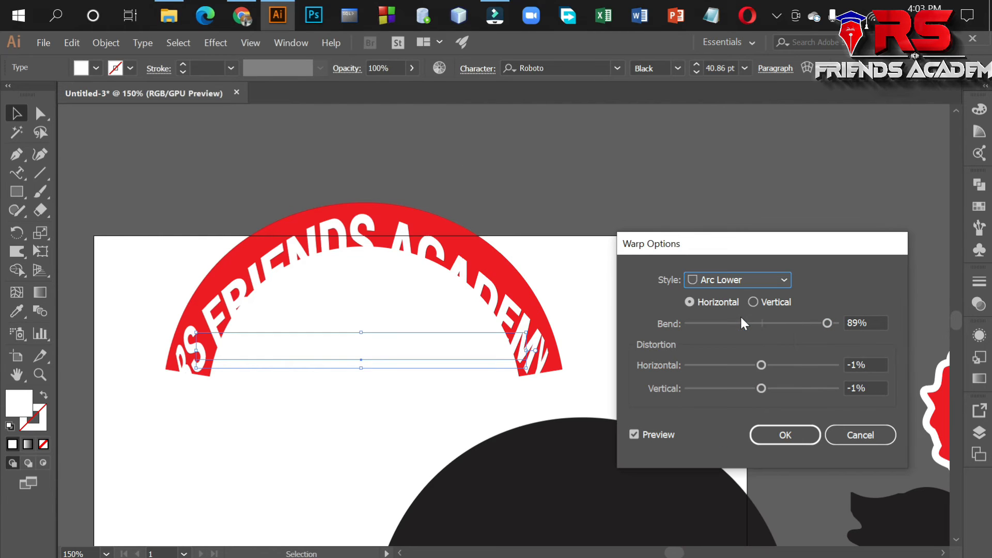
pyautogui.click(785, 275)
pyautogui.click(727, 440)
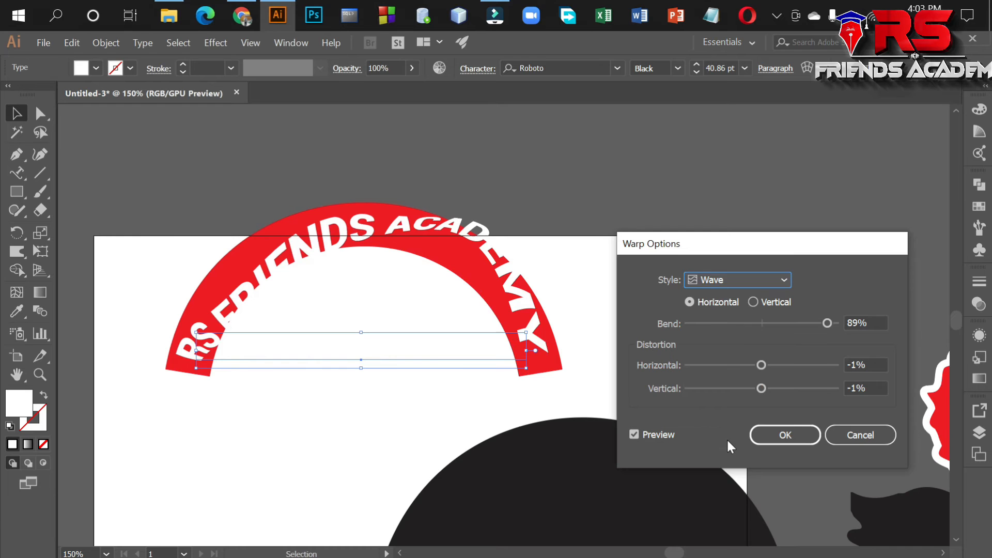
pyautogui.click(875, 435)
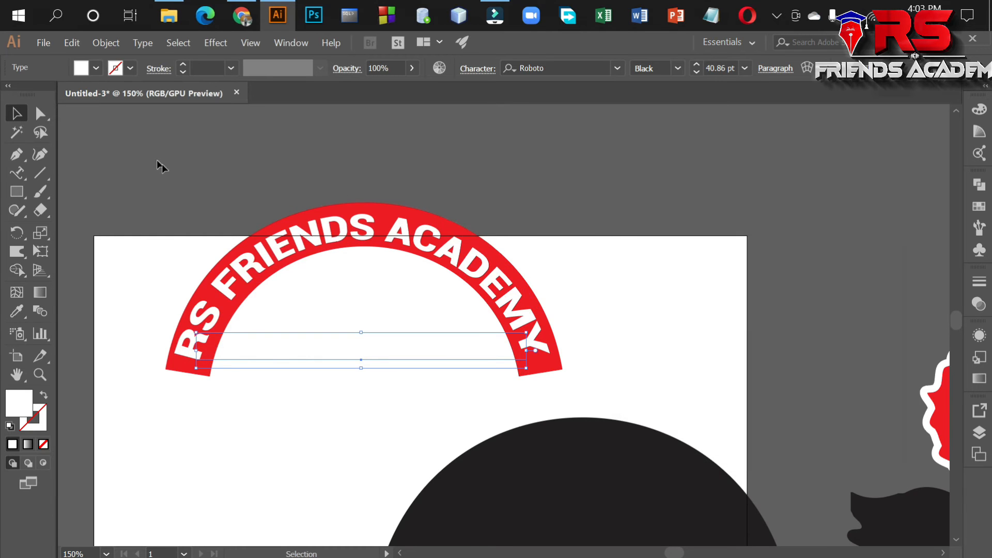
# Draw a wide white rectangle on the pasteboard above the red arc.
pyautogui.scroll(2, 160, 165)
pyautogui.press('m')
pyautogui.moveTo(188, 192); pyautogui.dragTo(493, 272)
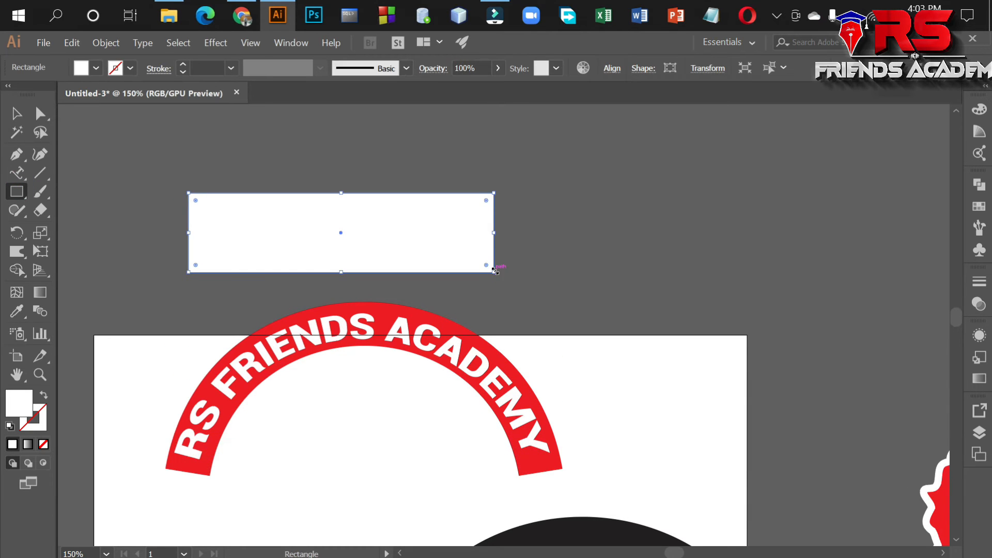
# Preview the Arch, Shell Upper, Shell Lower and Twist warp styles on the white rectangle without applying any, and delete the rectangle.
pyautogui.scroll(2, 450, 224)
pyautogui.click(215, 43)
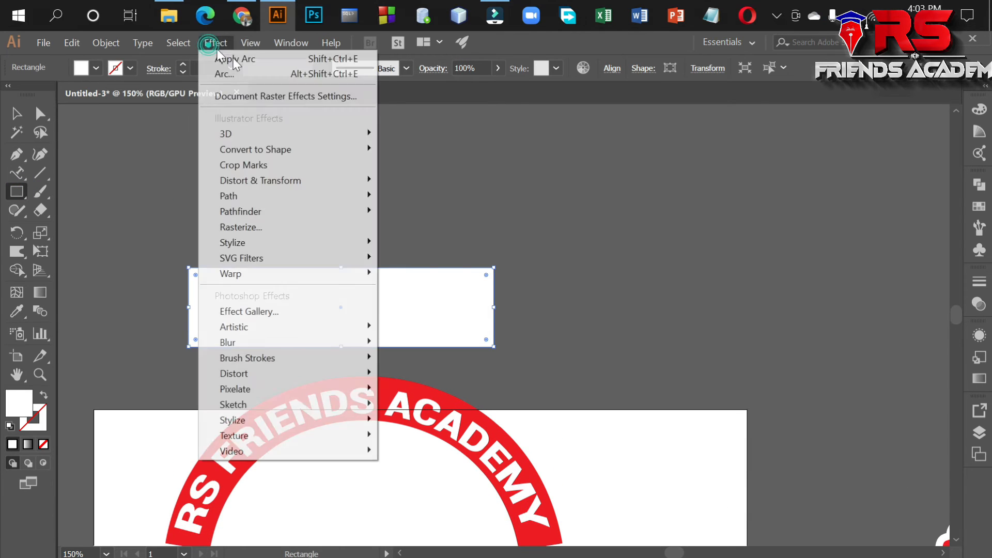
pyautogui.click(298, 274)
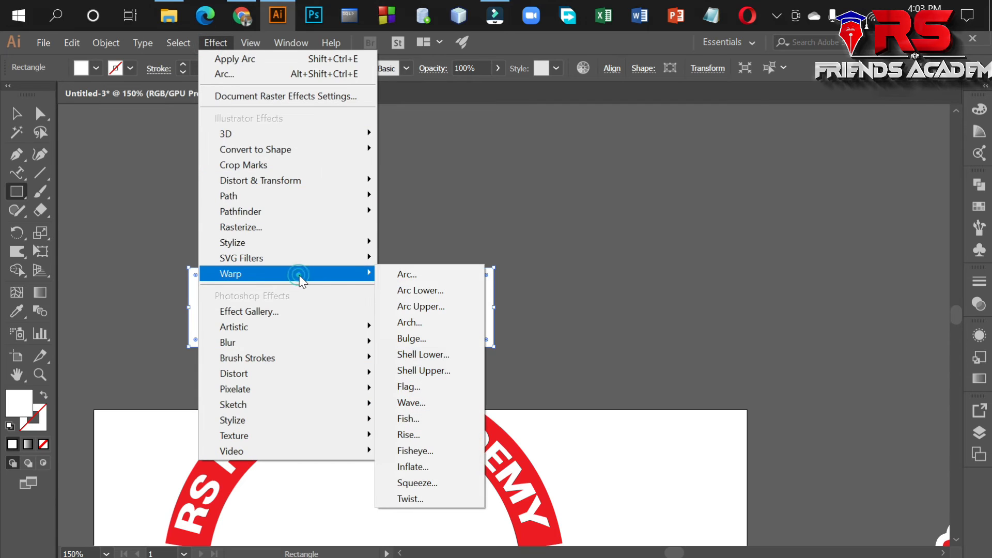
pyautogui.click(435, 324)
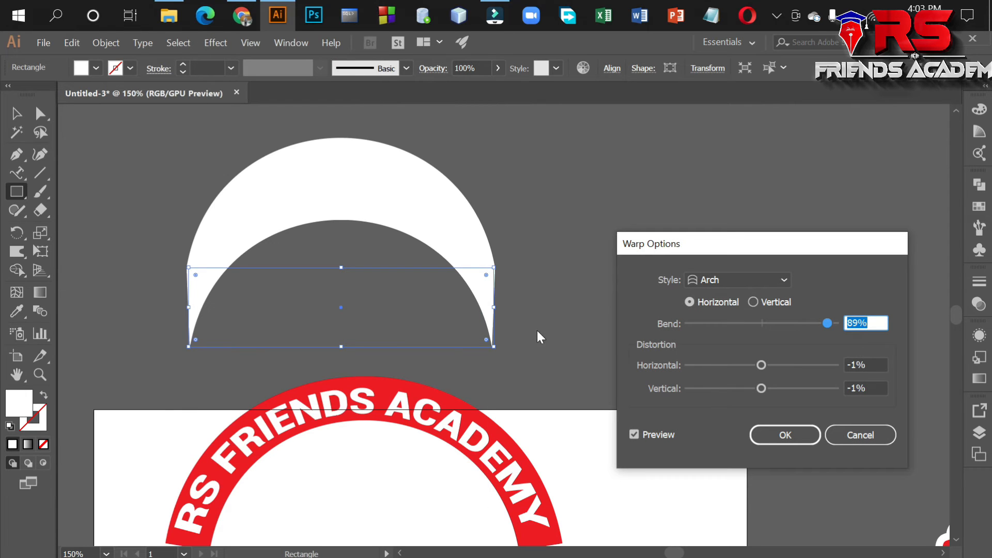
pyautogui.click(780, 283)
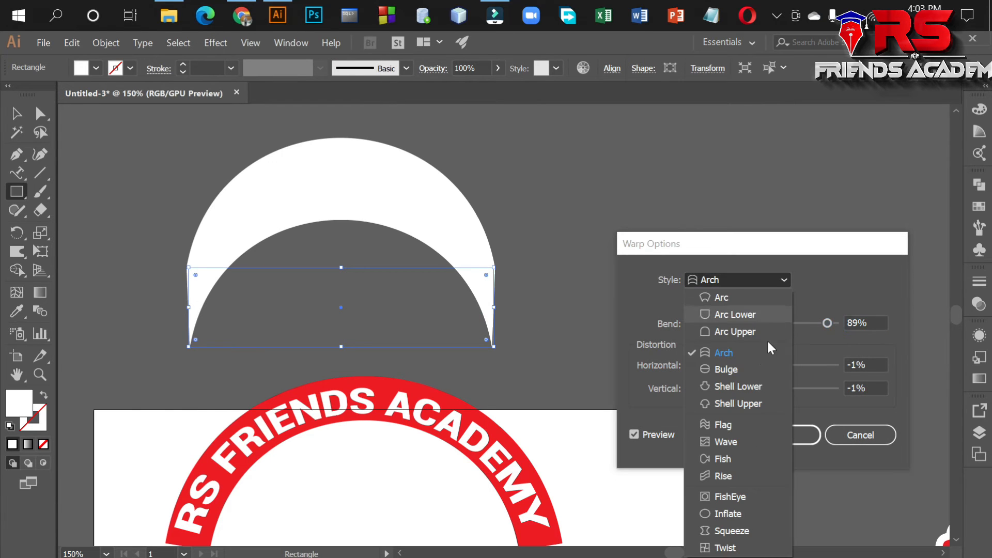
pyautogui.click(737, 403)
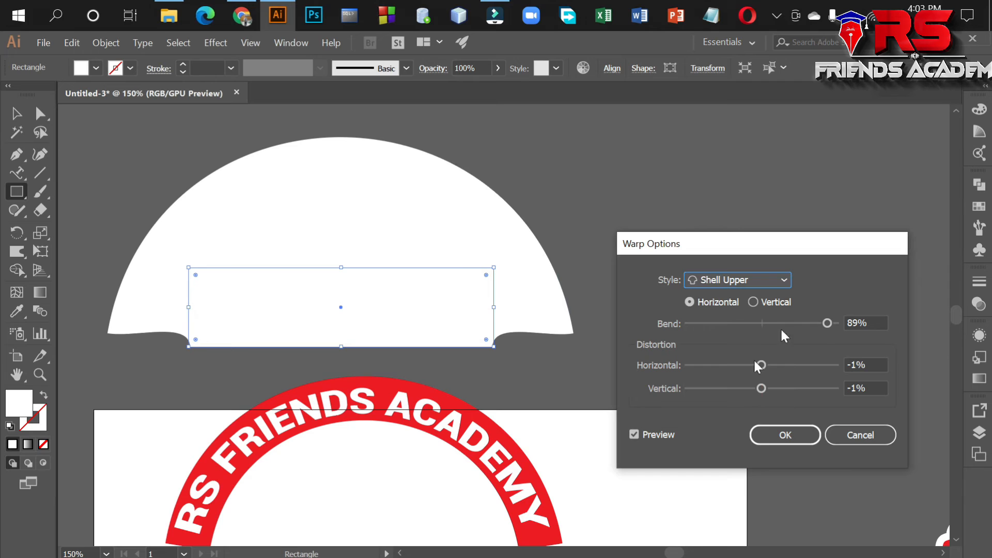
pyautogui.click(779, 279)
pyautogui.click(739, 386)
pyautogui.click(768, 283)
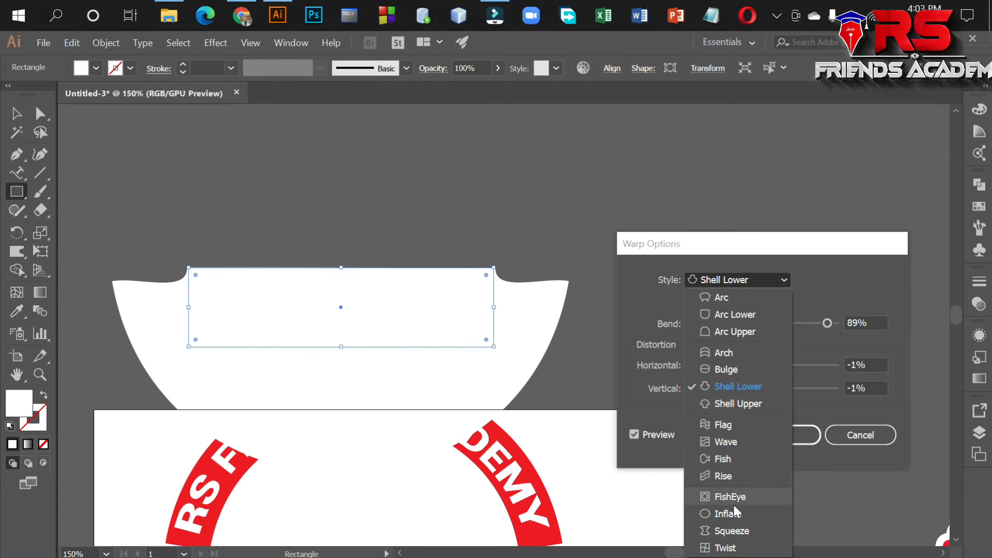
pyautogui.click(725, 548)
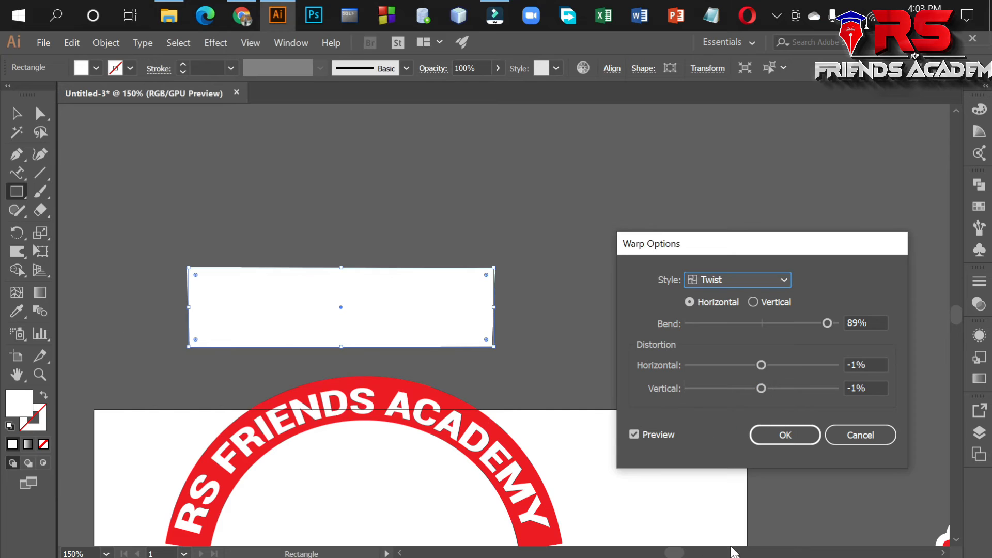
pyautogui.click(777, 279)
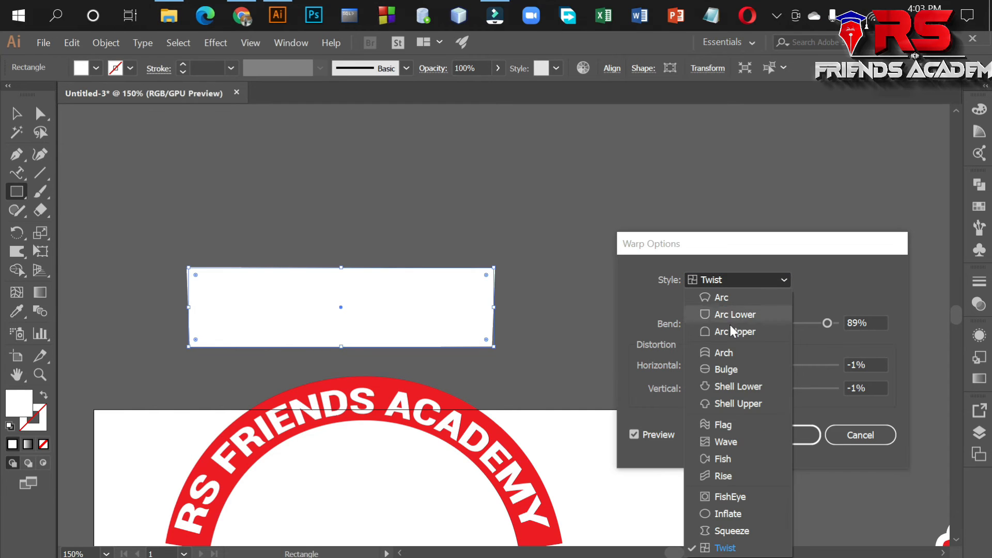
pyautogui.click(733, 351)
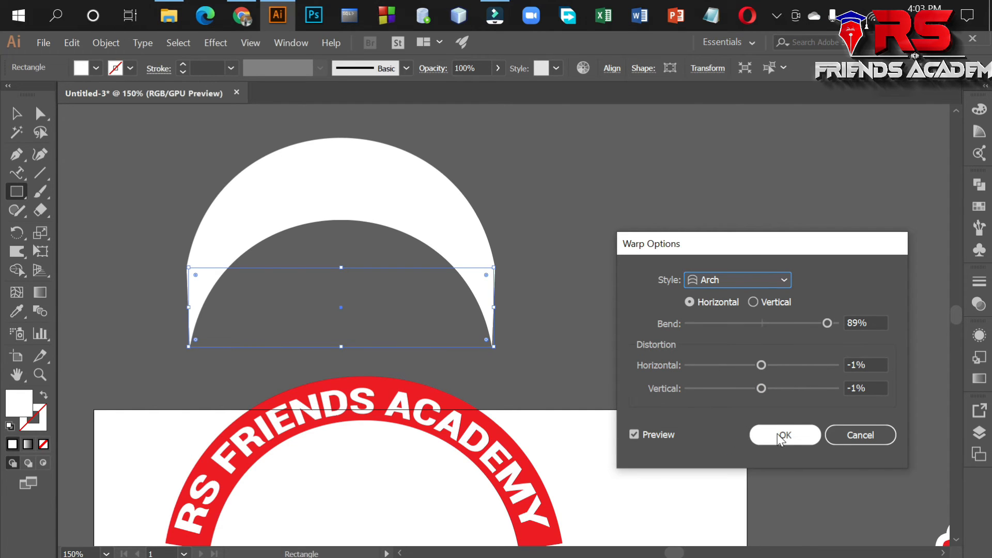
pyautogui.click(841, 434)
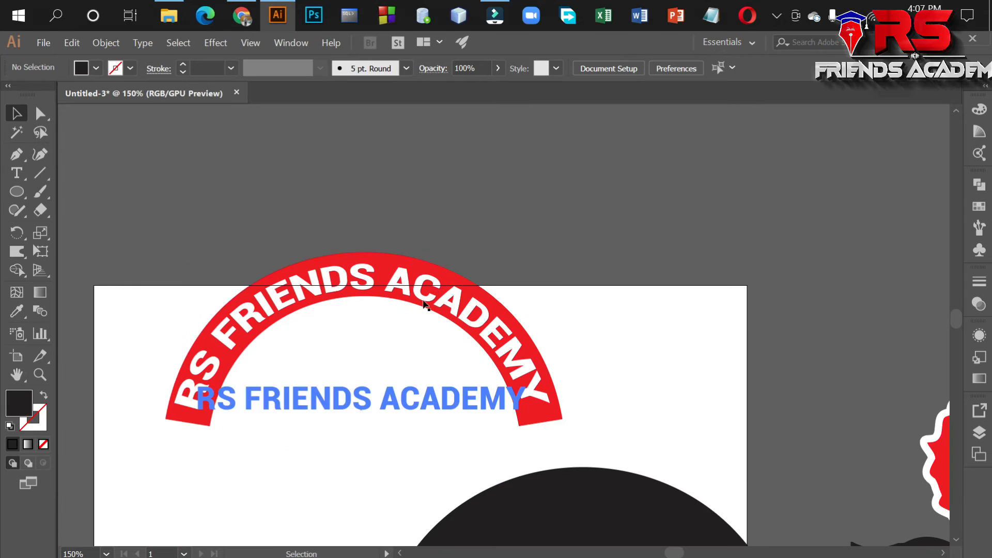
pyautogui.press('BackSpace')
pyautogui.press('Escape')
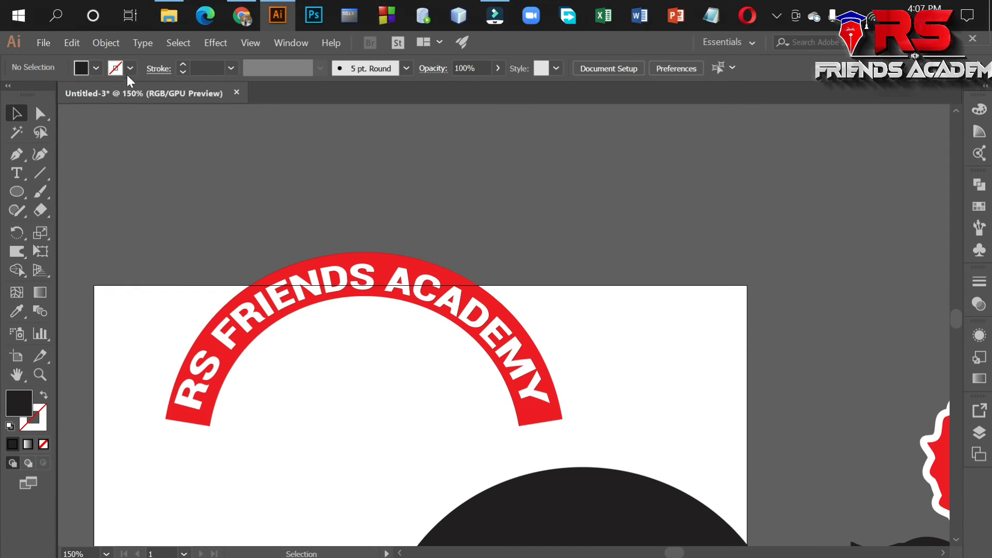
# Draw a wide, flat rectangle on the pasteboard above the red arc and fill it with white.
pyautogui.scroll(3, 126, 255)
pyautogui.moveTo(24, 196); pyautogui.dragTo(83, 191)
pyautogui.moveTo(250, 179)
pyautogui.mouseDown()
pyautogui.moveTo(483, 230)
pyautogui.moveTo(581, 233)
pyautogui.mouseUp()
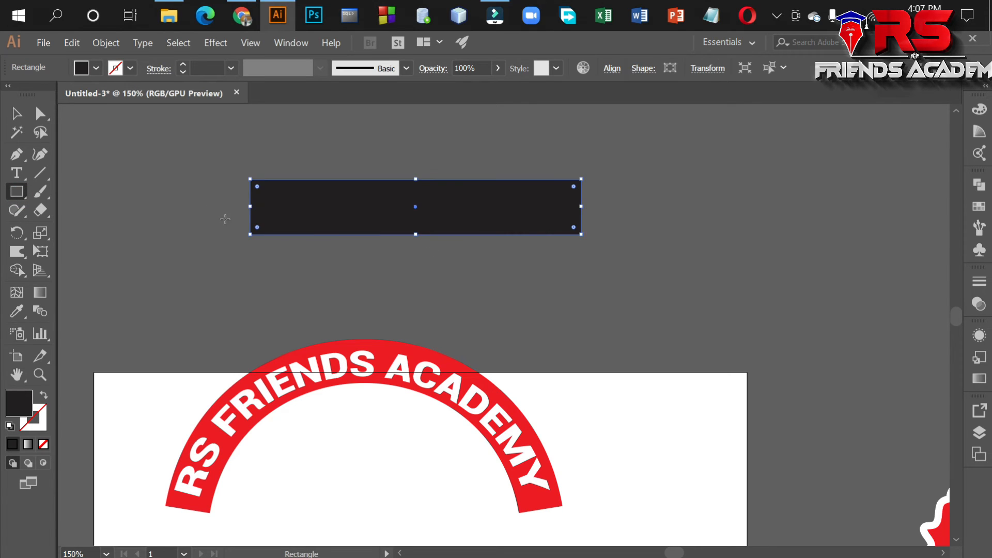
pyautogui.click(17, 172)
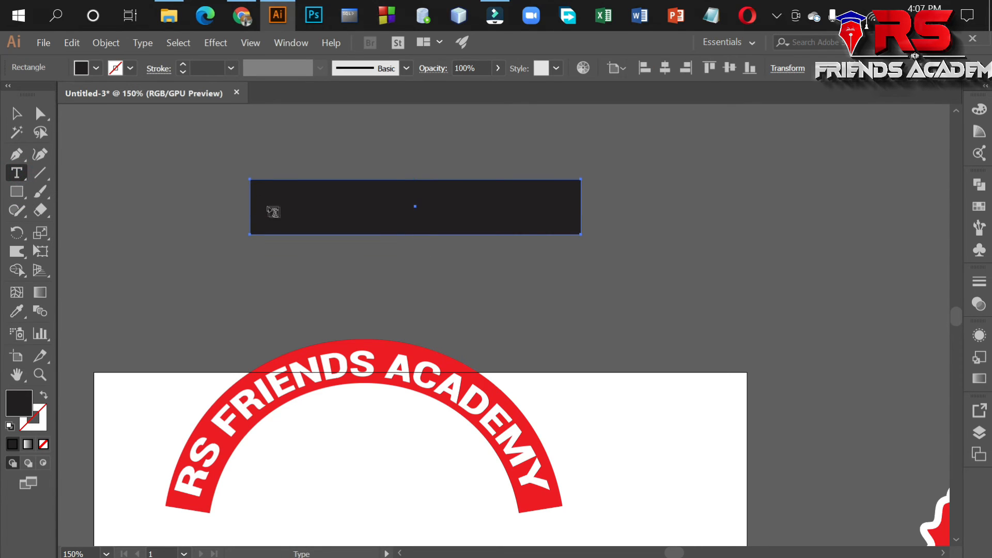
pyautogui.click(96, 67)
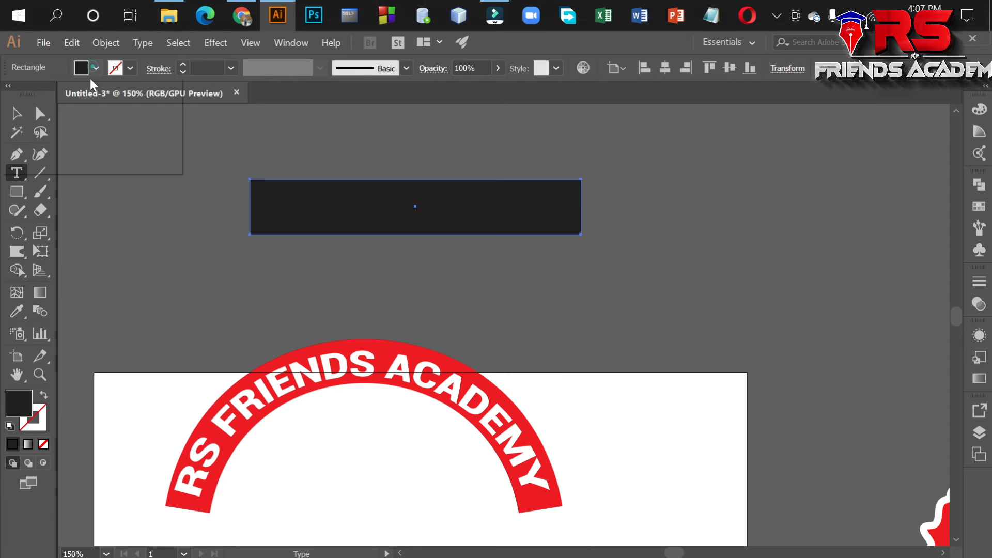
pyautogui.click(32, 95)
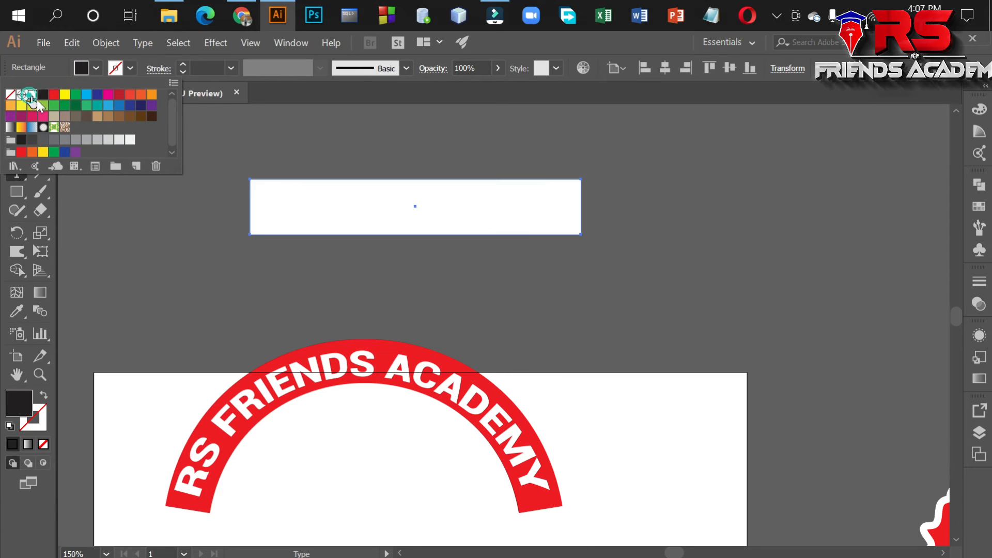
# Add the text RS FRIENDS ACADEMY on the pasteboard just above the white rectangle.
pyautogui.click(279, 206)
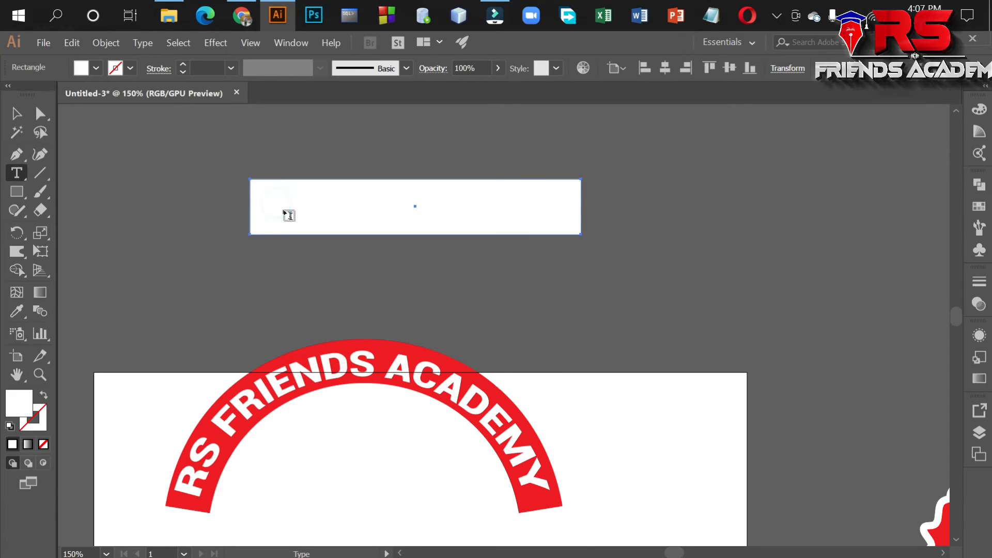
pyautogui.click(276, 155)
pyautogui.write('T')
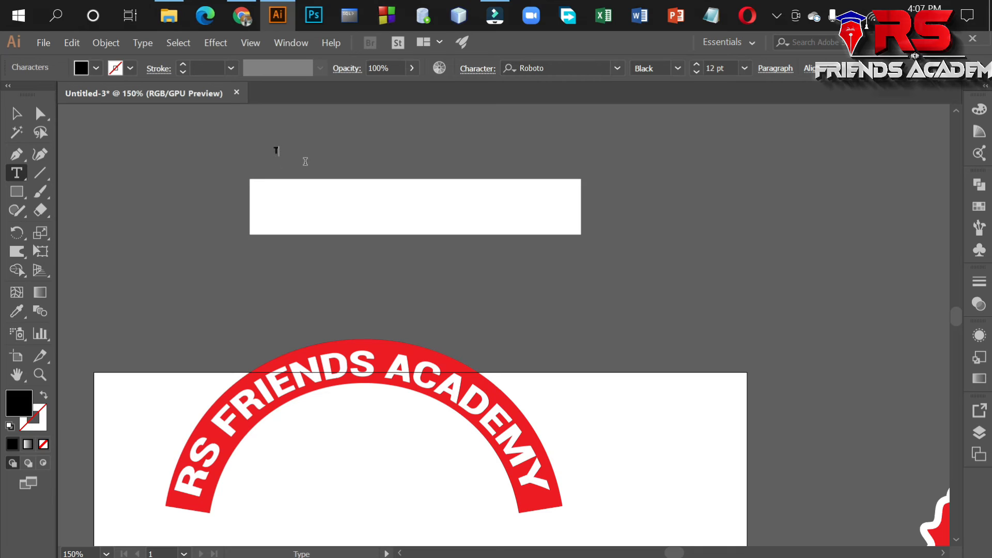
pyautogui.write('S FRIENDS ACADEMY')
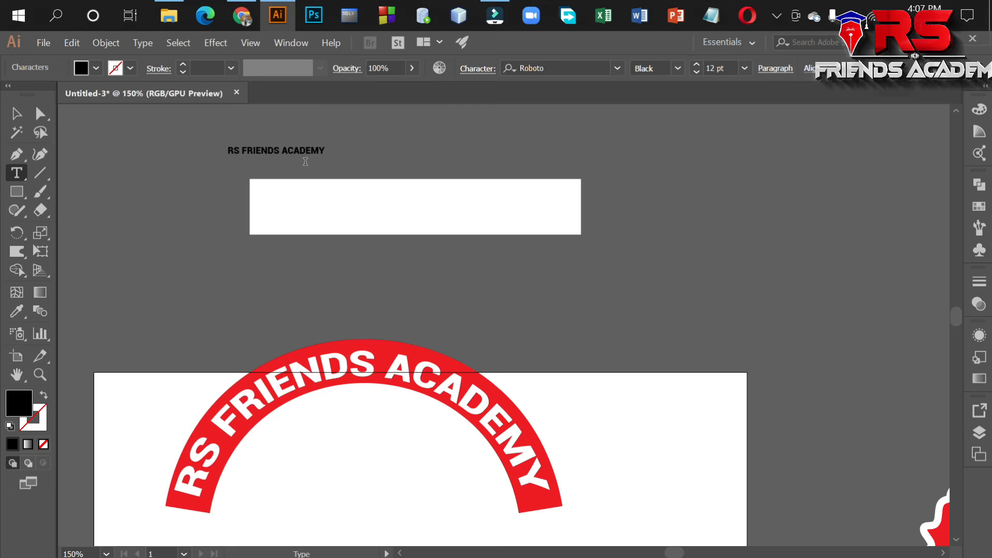
# Enlarge the new RS FRIENDS ACADEMY text to about 31 pt and place it on the white rectangle.
pyautogui.click(16, 113)
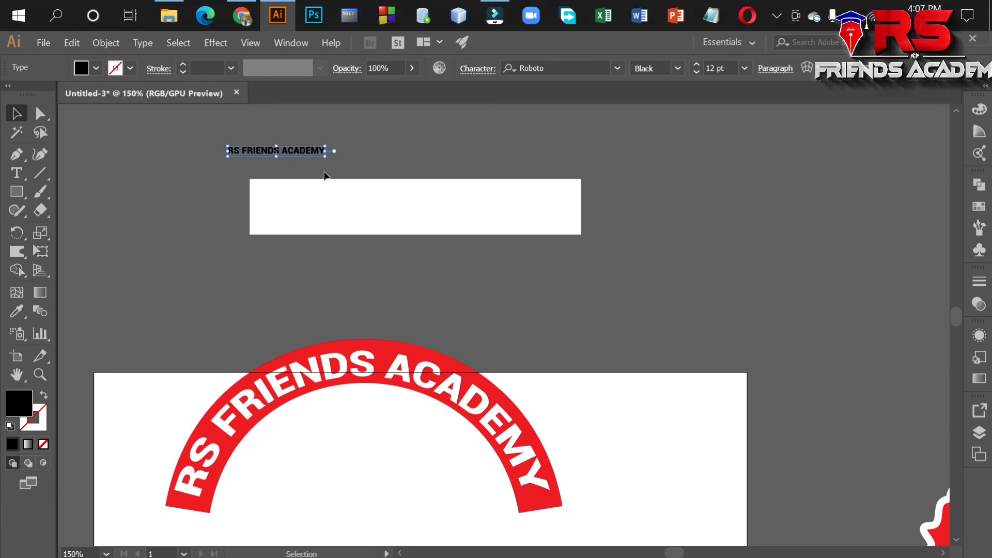
pyautogui.moveTo(363, 169); pyautogui.dragTo(408, 173)
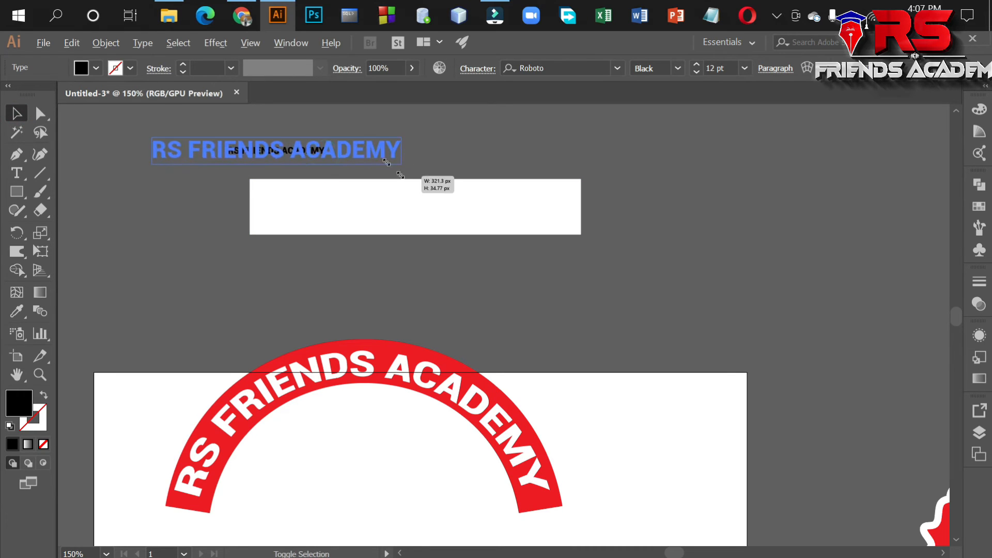
pyautogui.moveTo(364, 150); pyautogui.dragTo(496, 206)
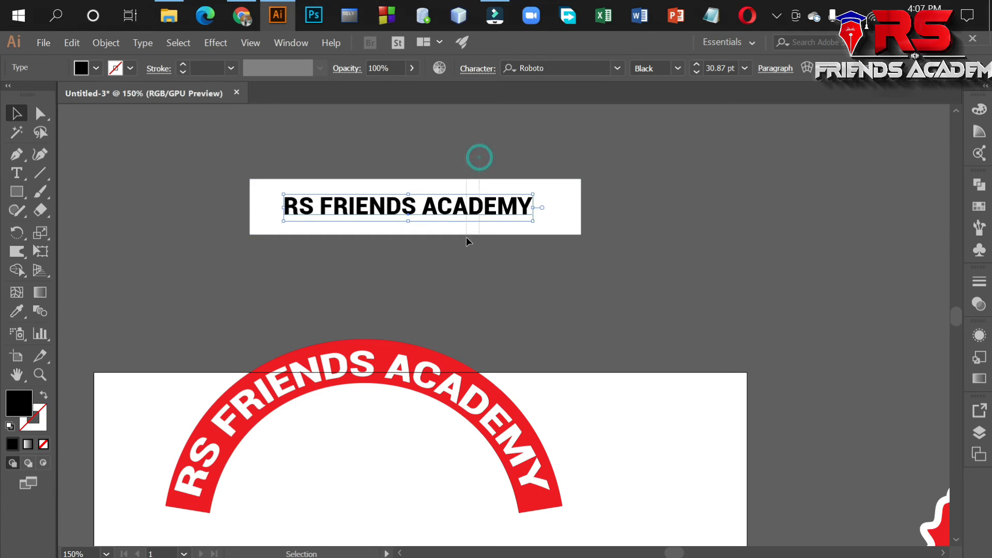
# Make a warp envelope from the white rectangle and its text, trying Arc Lower and applying Arc Upper with a horizontal 50% bend.
pyautogui.moveTo(458, 255); pyautogui.dragTo(138, 121)
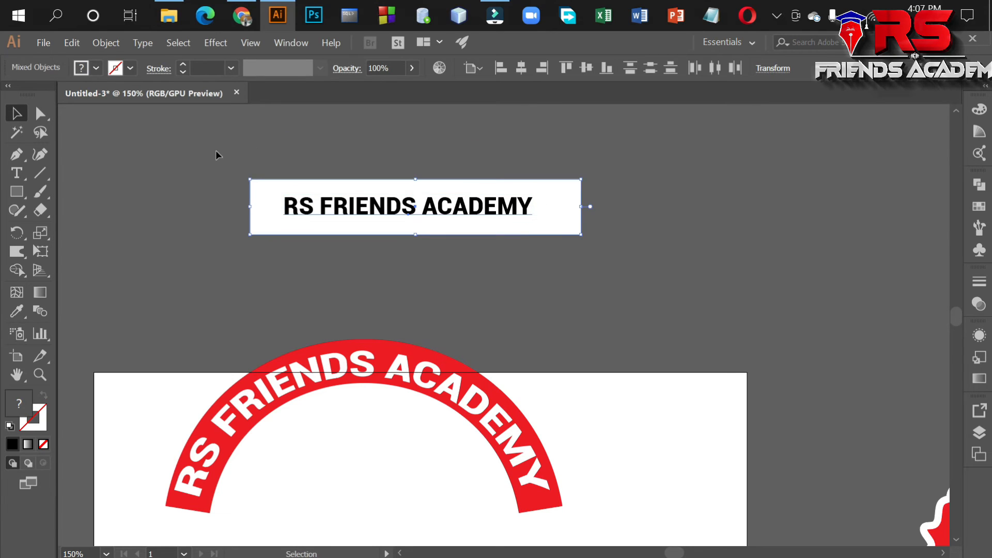
pyautogui.click(105, 43)
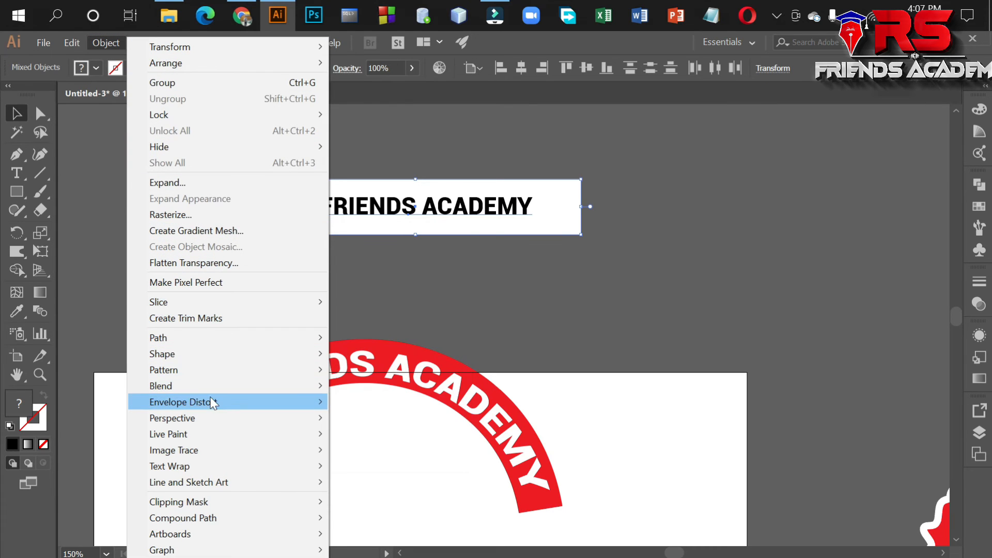
pyautogui.moveTo(213, 404)
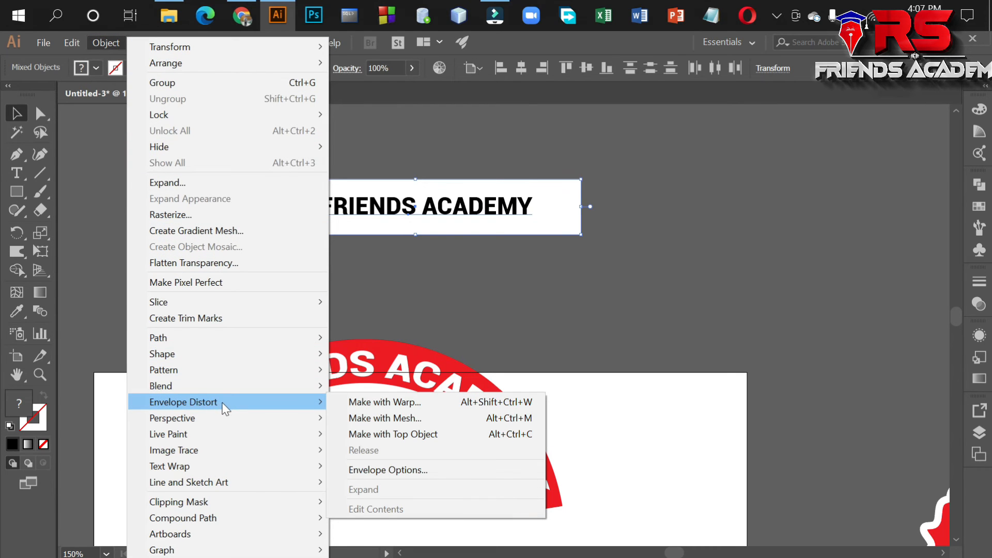
pyautogui.click(407, 407)
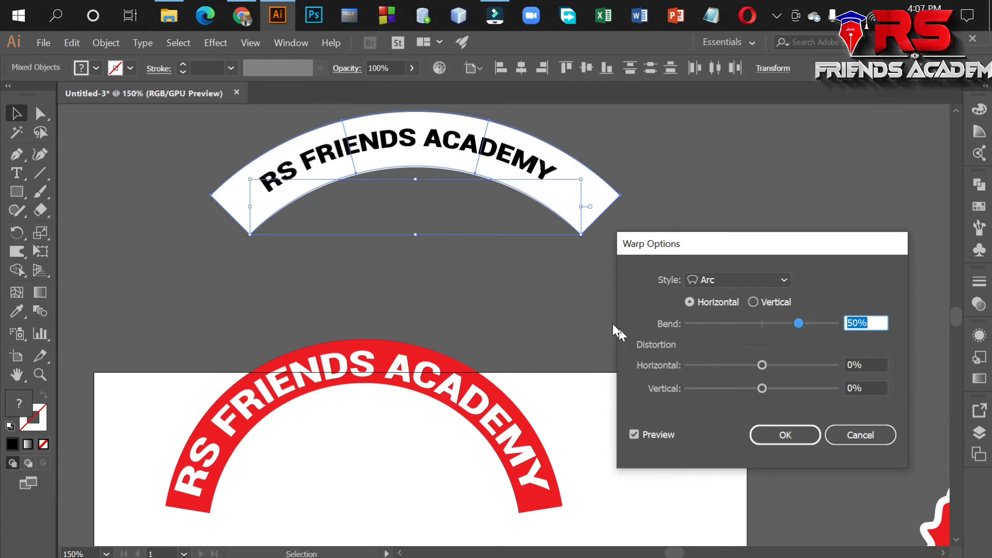
pyautogui.moveTo(773, 253); pyautogui.dragTo(744, 245)
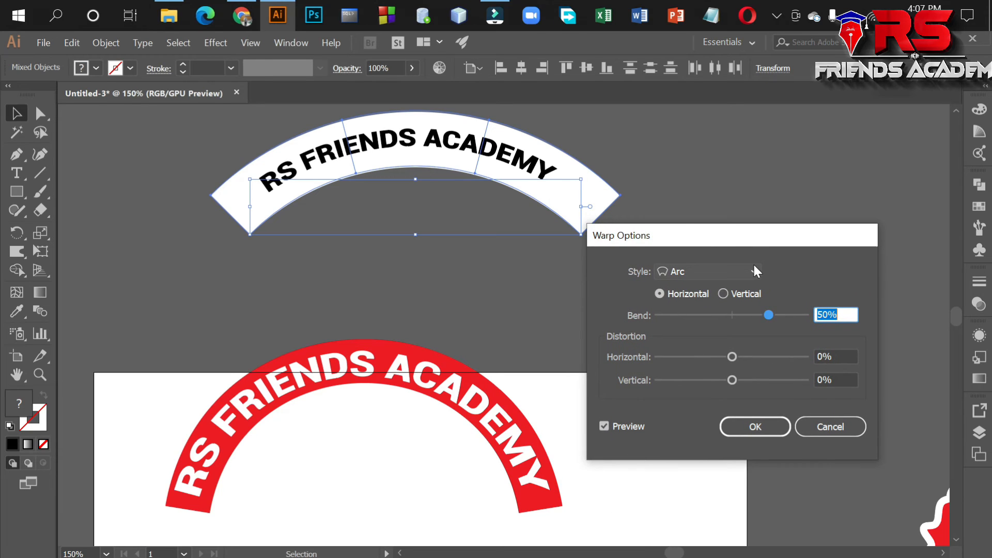
pyautogui.click(754, 271)
pyautogui.click(728, 313)
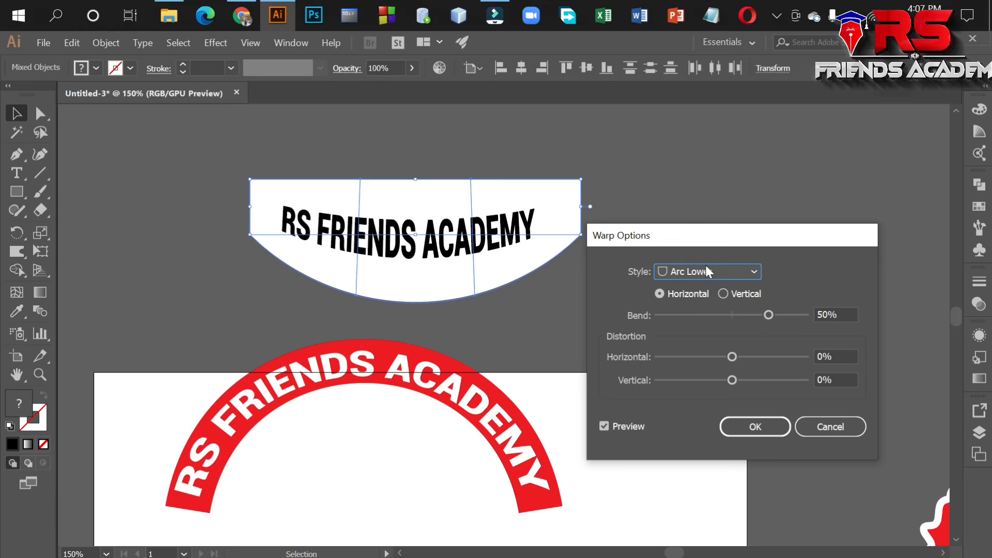
pyautogui.click(753, 270)
pyautogui.click(715, 321)
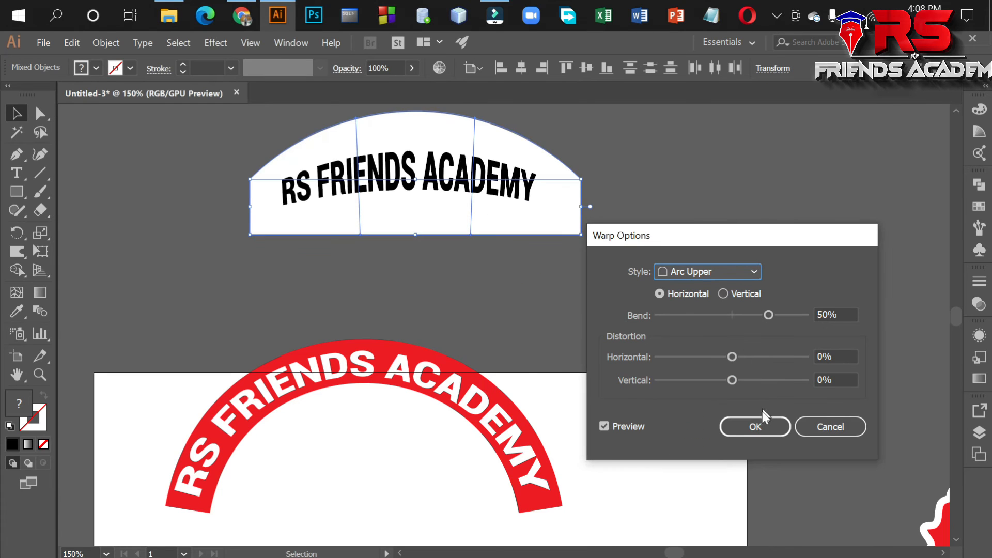
pyautogui.click(754, 427)
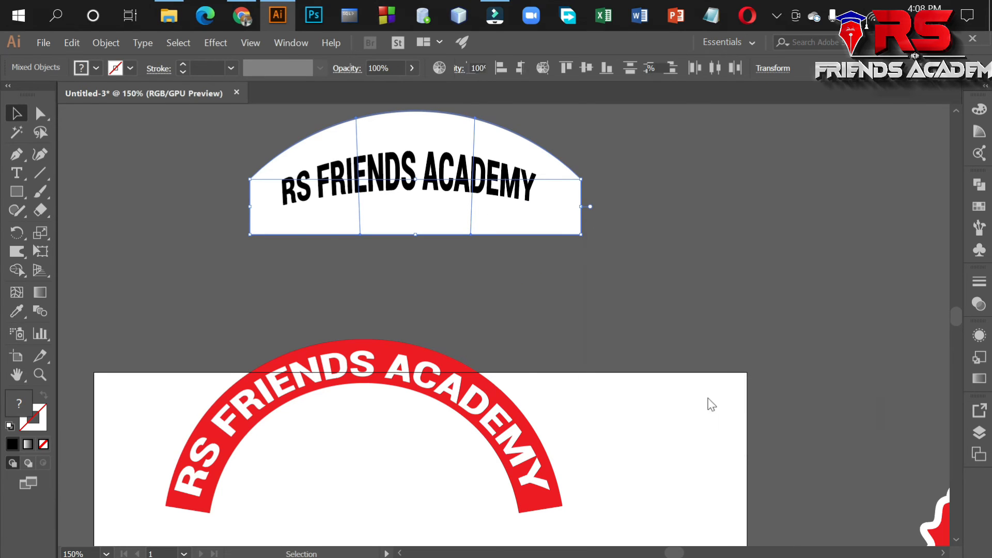
# Move the warped white banner slightly left and down on the pasteboard, and deselect it.
pyautogui.click(177, 184)
pyautogui.click(345, 187)
pyautogui.click(137, 235)
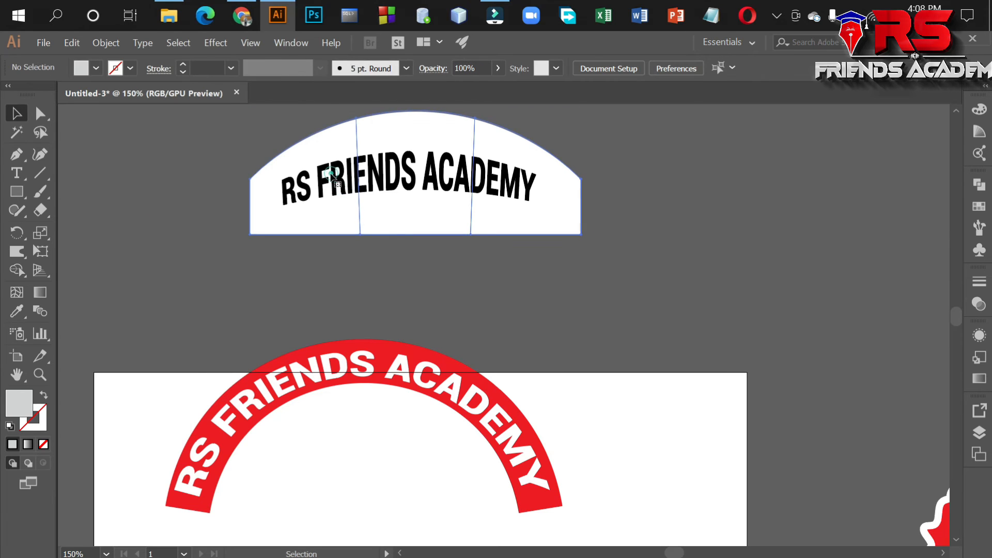
pyautogui.click(350, 149)
pyautogui.moveTo(349, 149); pyautogui.dragTo(278, 197)
pyautogui.click(573, 216)
pyautogui.moveTo(453, 233)
pyautogui.mouseDown()
pyautogui.moveTo(508, 214)
pyautogui.moveTo(460, 221)
pyautogui.mouseUp()
pyautogui.click(598, 216)
pyautogui.click(673, 221)
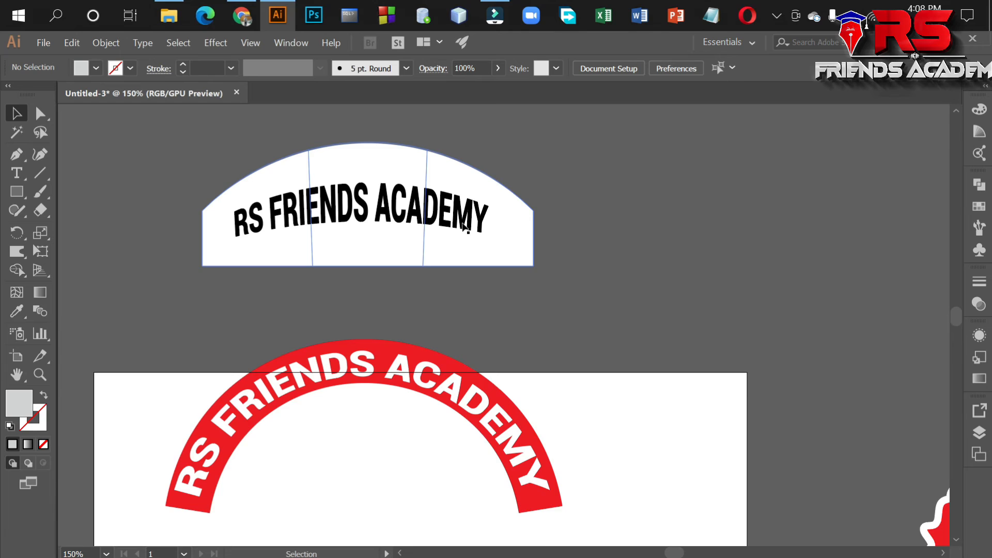
# Reset the white banner's envelope warp to the Arch style with a horizontal 50% bend.
pyautogui.scroll(2, 463, 226)
pyautogui.click(506, 243)
pyautogui.click(105, 43)
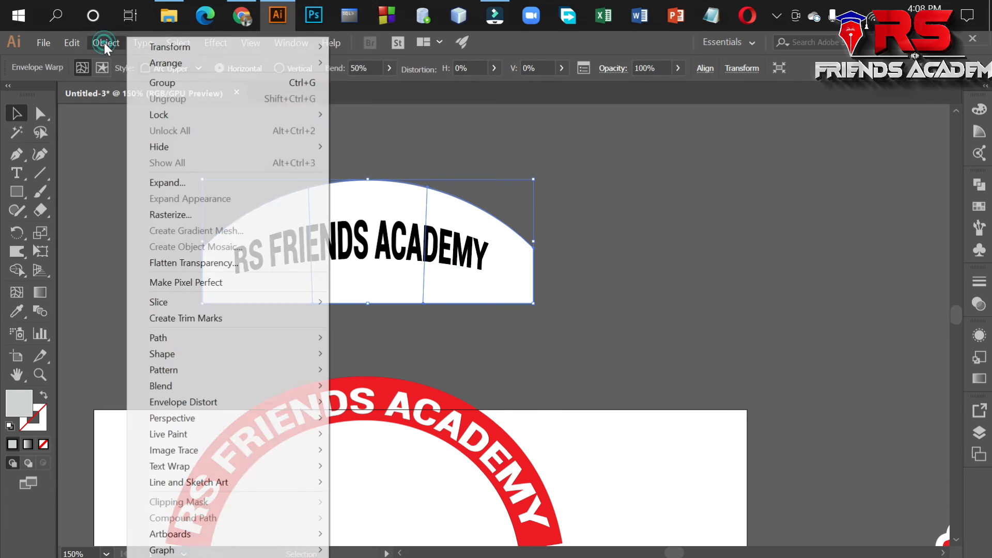
pyautogui.moveTo(222, 403)
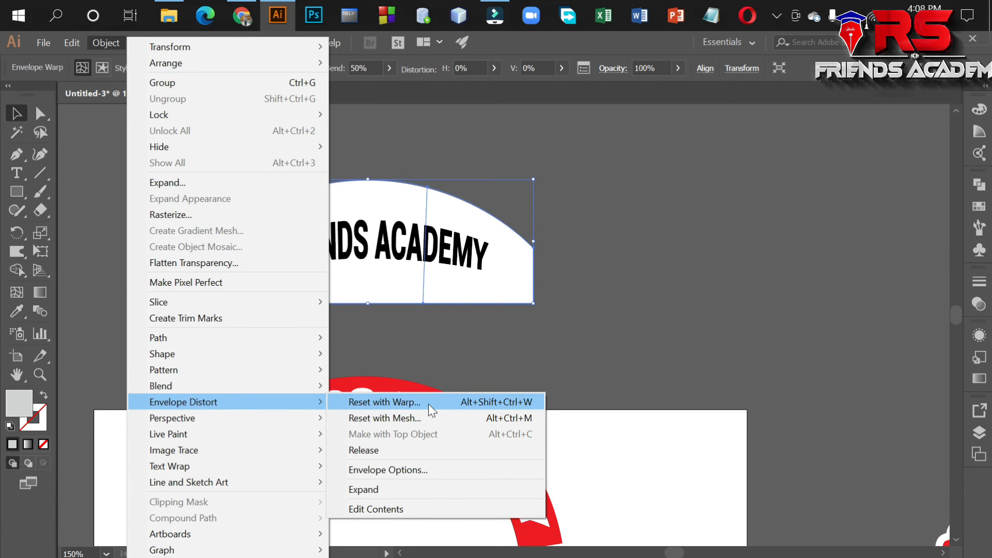
pyautogui.click(392, 402)
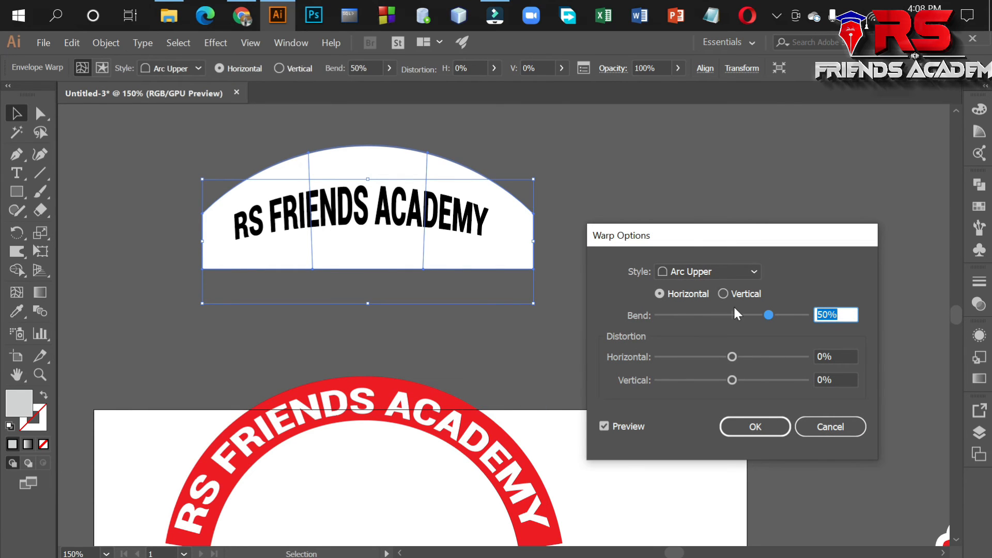
pyautogui.click(740, 269)
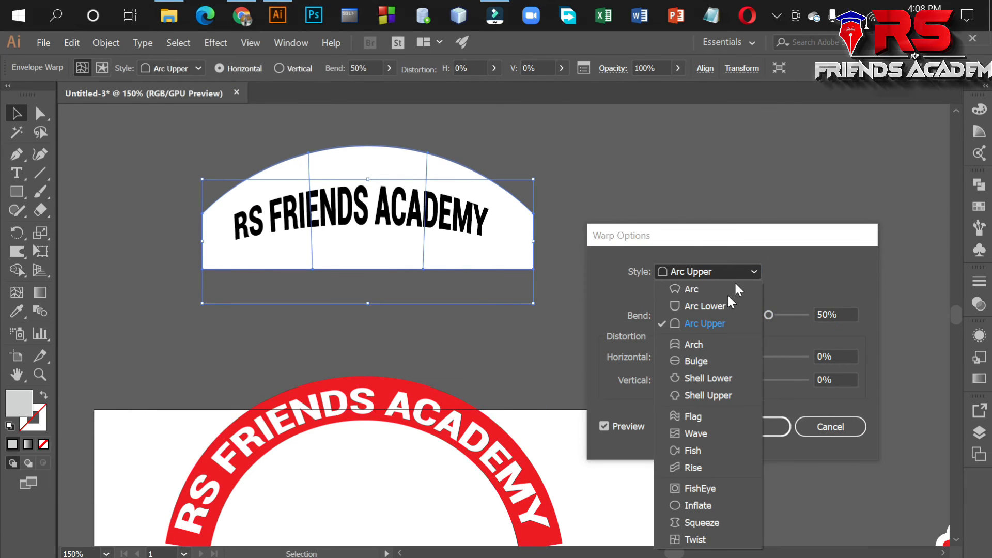
pyautogui.click(701, 346)
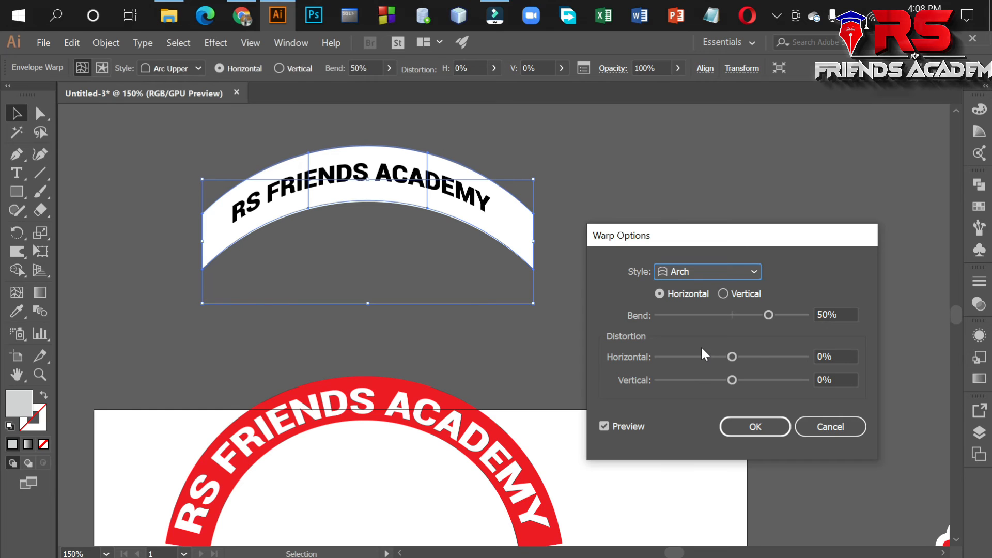
pyautogui.click(756, 426)
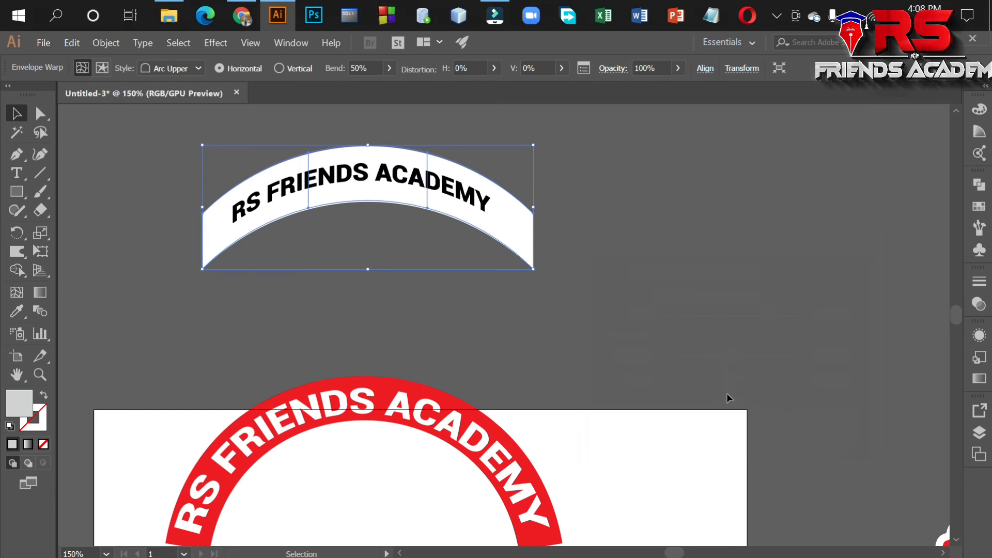
# Move the arched white banner down and left, closer to the red arc.
pyautogui.click(612, 292)
pyautogui.scroll(1, 612, 290)
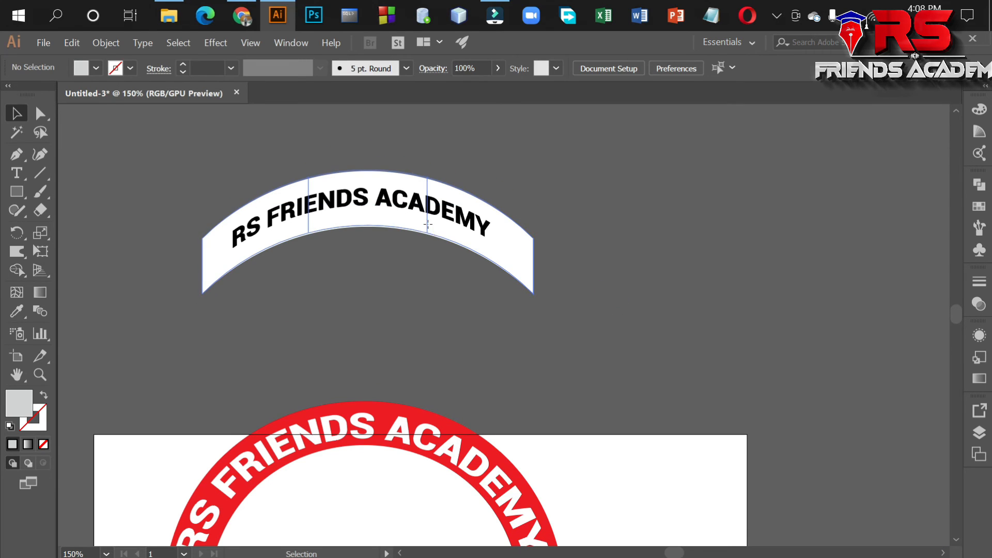
pyautogui.click(522, 250)
pyautogui.moveTo(451, 231); pyautogui.dragTo(609, 310)
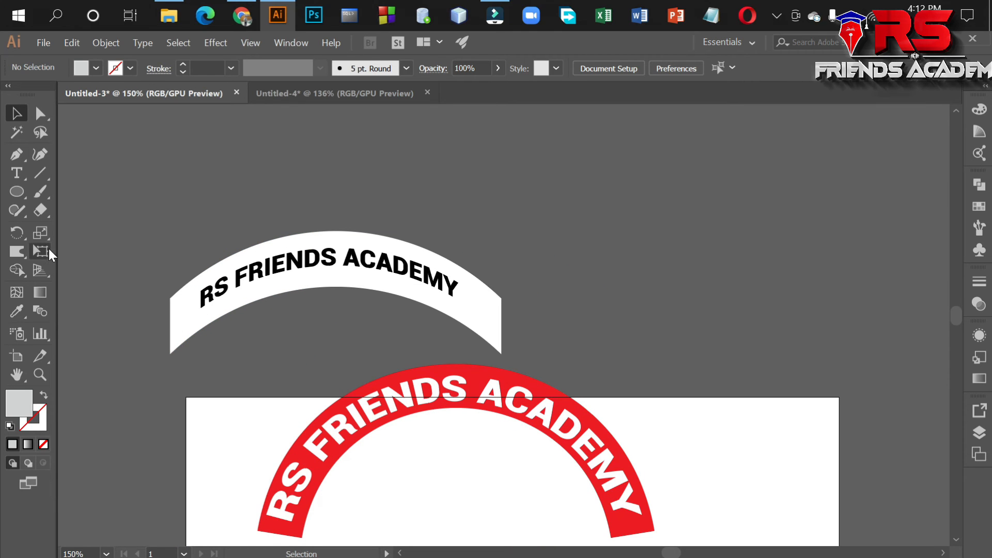
# Draw a wide light grey ellipse on the pasteboard, above and to the right of the white banner.
pyautogui.click(18, 192)
pyautogui.scroll(5, 564, 236)
pyautogui.moveTo(494, 186); pyautogui.dragTo(816, 333)
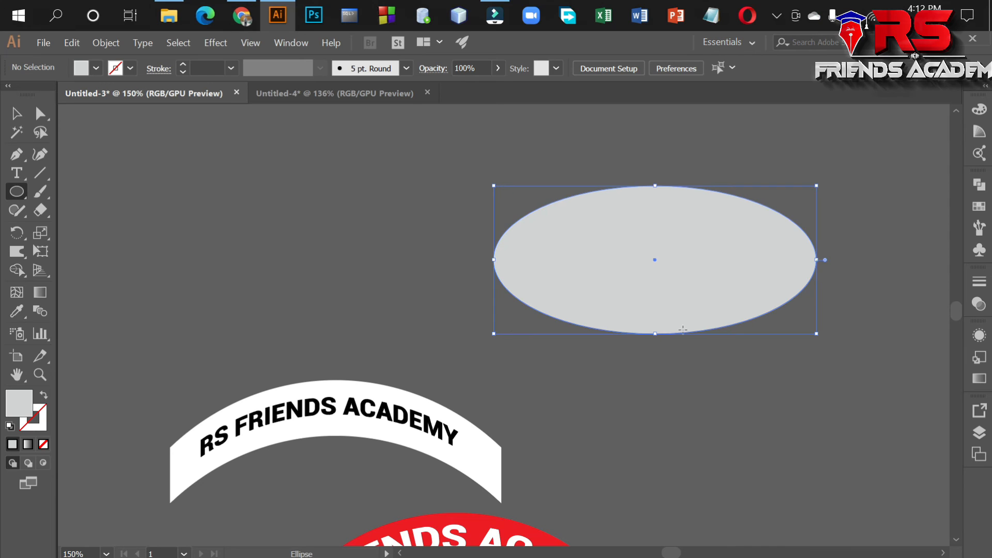
# Add the text RS FRIENDS ACADEMY to the left of the grey ellipse and shift it slightly towards the ellipse.
pyautogui.click(16, 173)
pyautogui.click(156, 187)
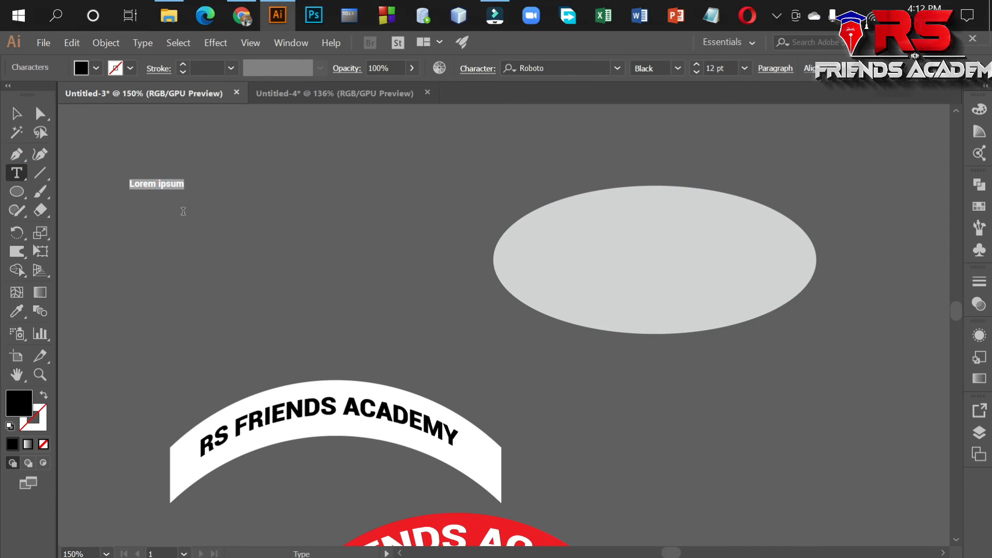
pyautogui.write('RS FRINE')
pyautogui.press('BackSpace')
pyautogui.press('BackSpace')
pyautogui.press('BackSpace')
pyautogui.write('IENDS AC')
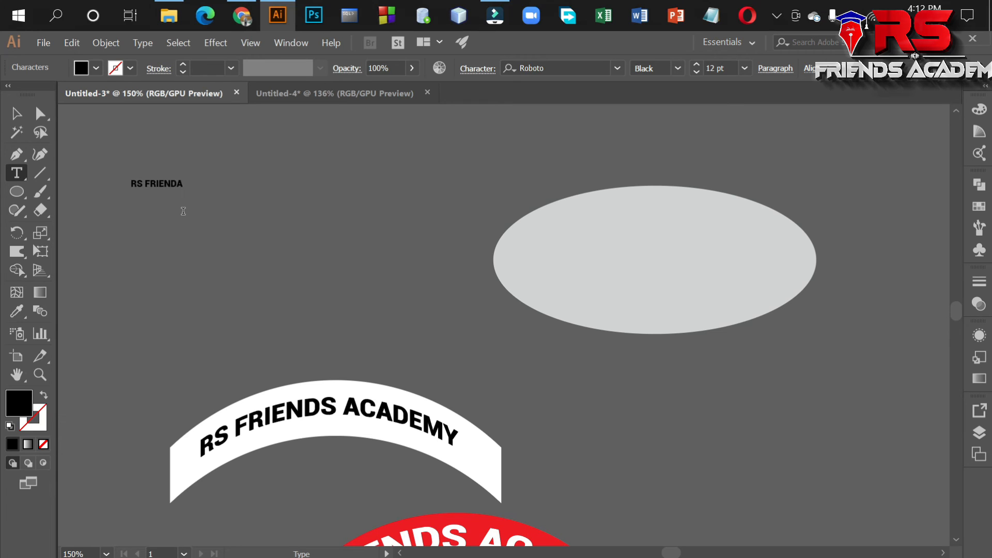
pyautogui.write('ADEMY')
pyautogui.click(16, 113)
pyautogui.moveTo(189, 187); pyautogui.dragTo(217, 190)
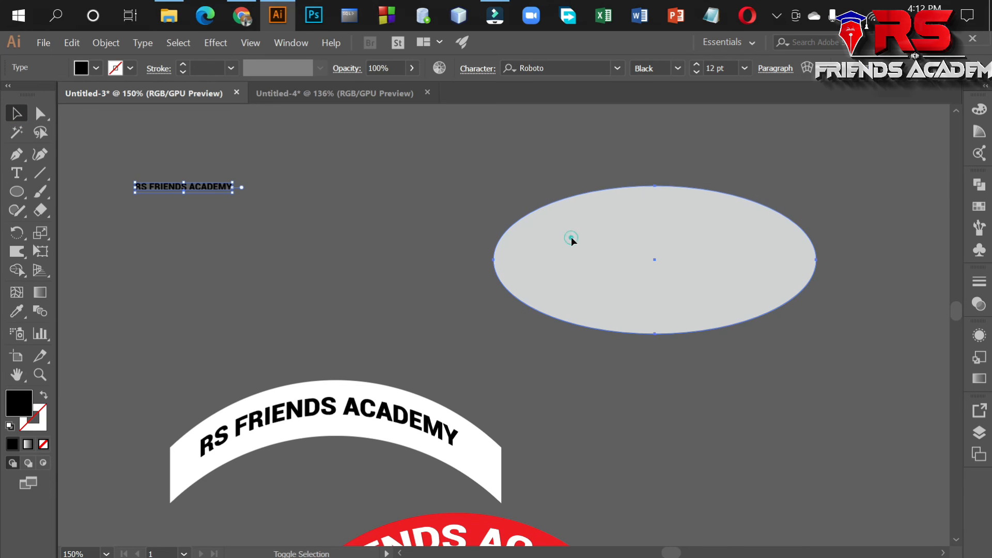
# Try to make an envelope distortion with the top object from the small text and the grey ellipse.
pyautogui.keyDown('shift'); pyautogui.click(571, 239); pyautogui.keyUp('shift')
pyautogui.click(109, 45)
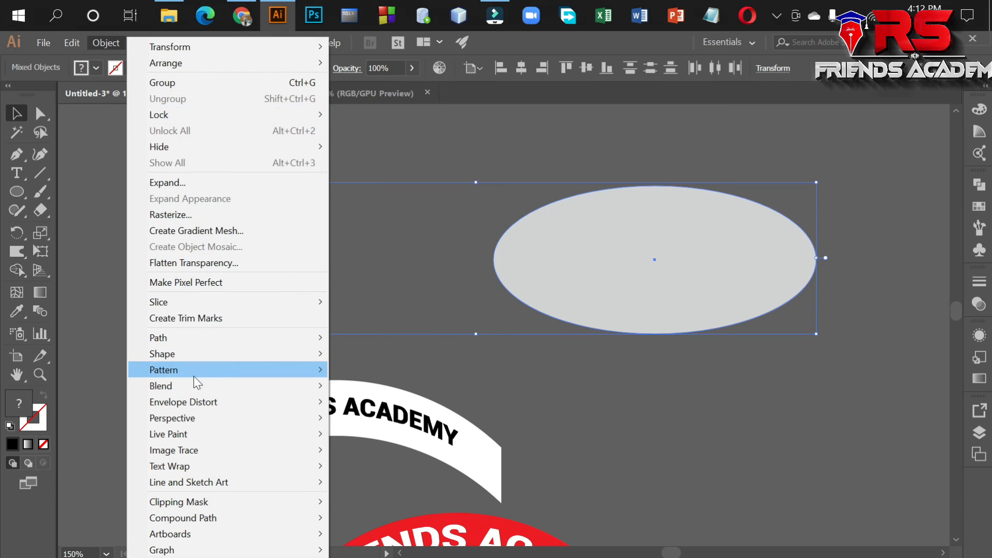
pyautogui.moveTo(196, 402)
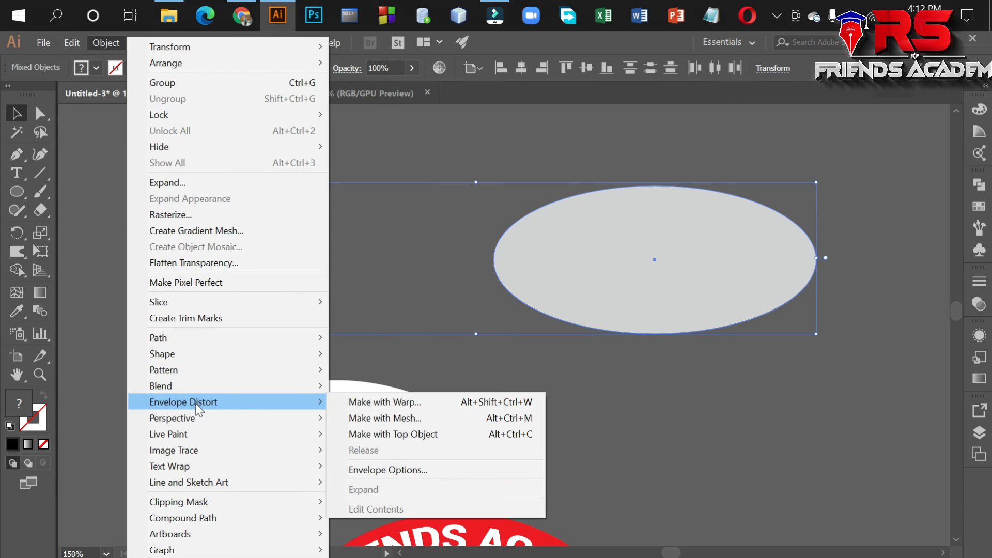
pyautogui.click(368, 434)
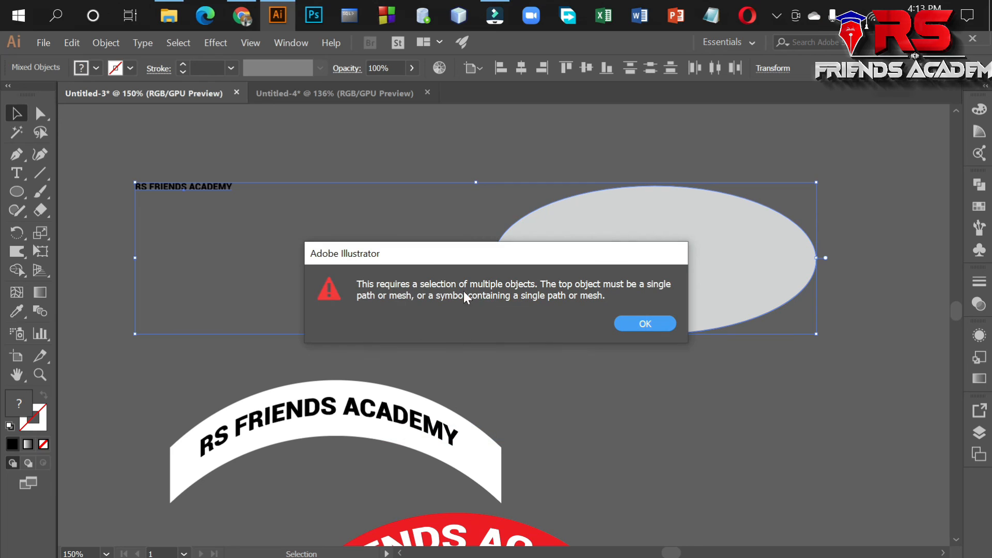
pyautogui.click(650, 324)
pyautogui.click(583, 385)
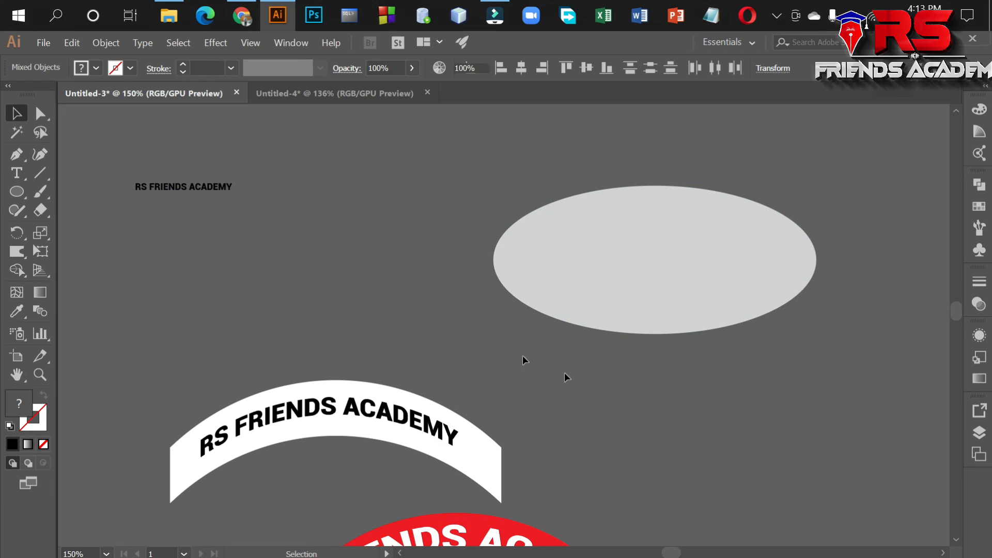
# Send the small RS FRIENDS ACADEMY text to the back of the stacking order.
pyautogui.click(606, 270)
pyautogui.click(261, 248)
pyautogui.click(215, 192)
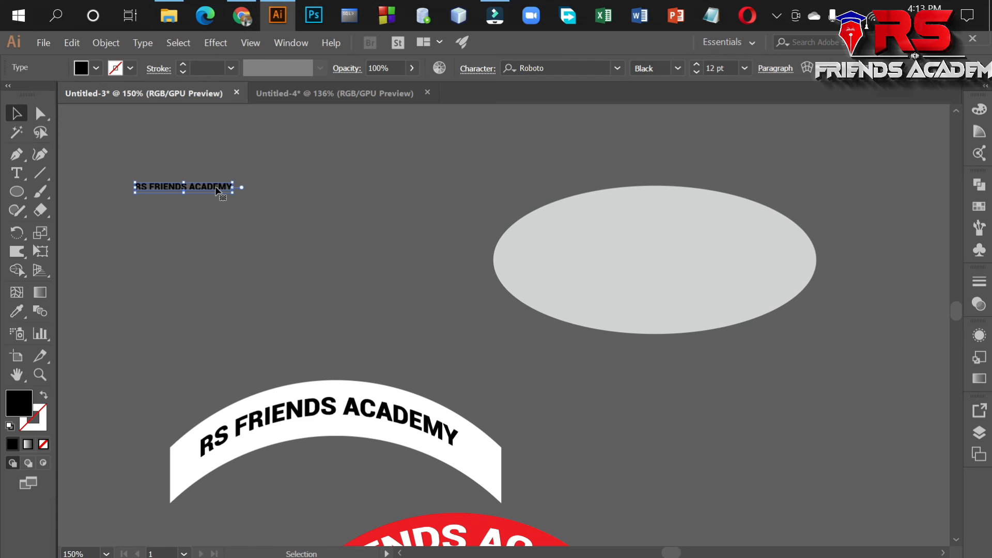
pyautogui.rightClick(215, 187)
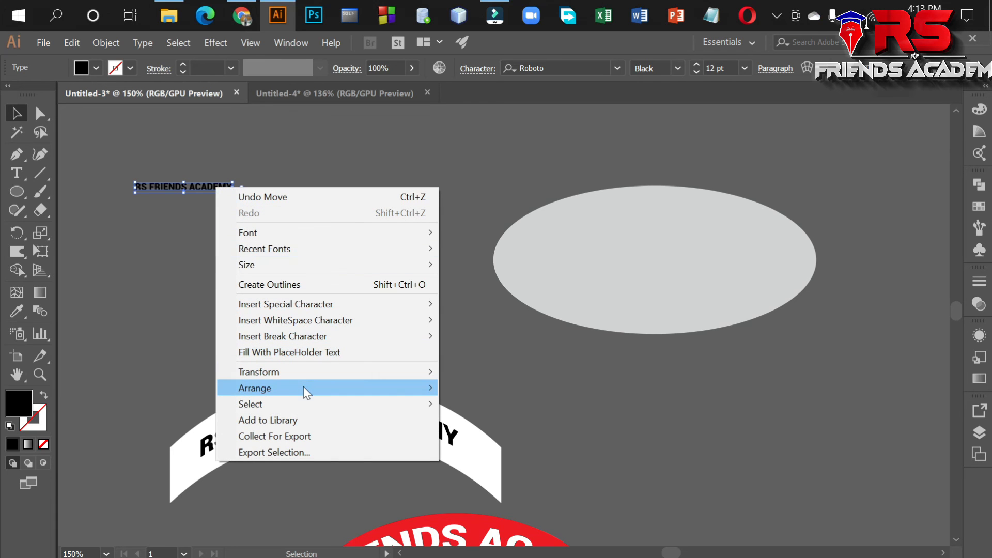
pyautogui.moveTo(303, 387)
pyautogui.click(483, 436)
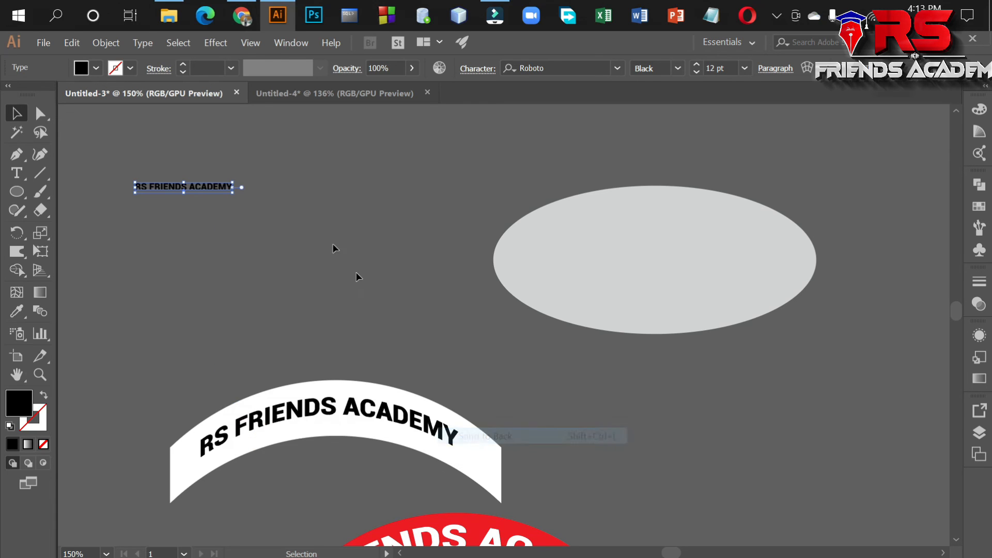
# Distort the small RS FRIENDS ACADEMY text into the grey ellipse with an envelope made from the top object.
pyautogui.keyDown('shift'); pyautogui.click(679, 280); pyautogui.keyUp('shift')
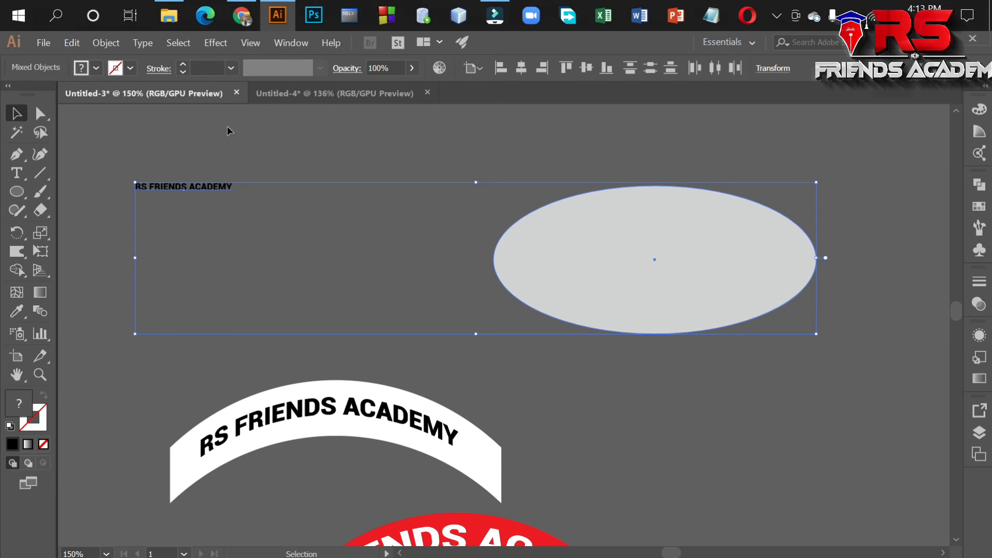
pyautogui.click(113, 43)
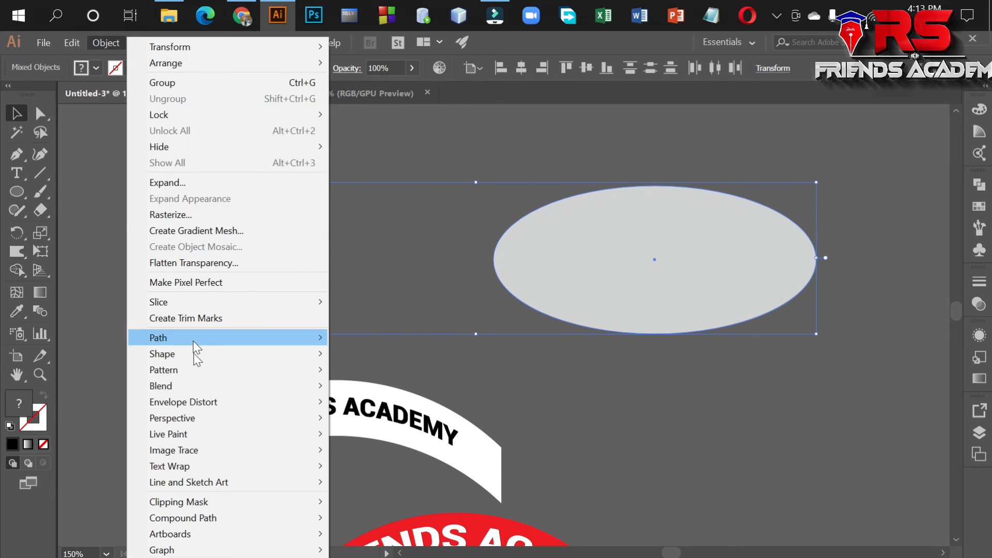
pyautogui.moveTo(197, 406)
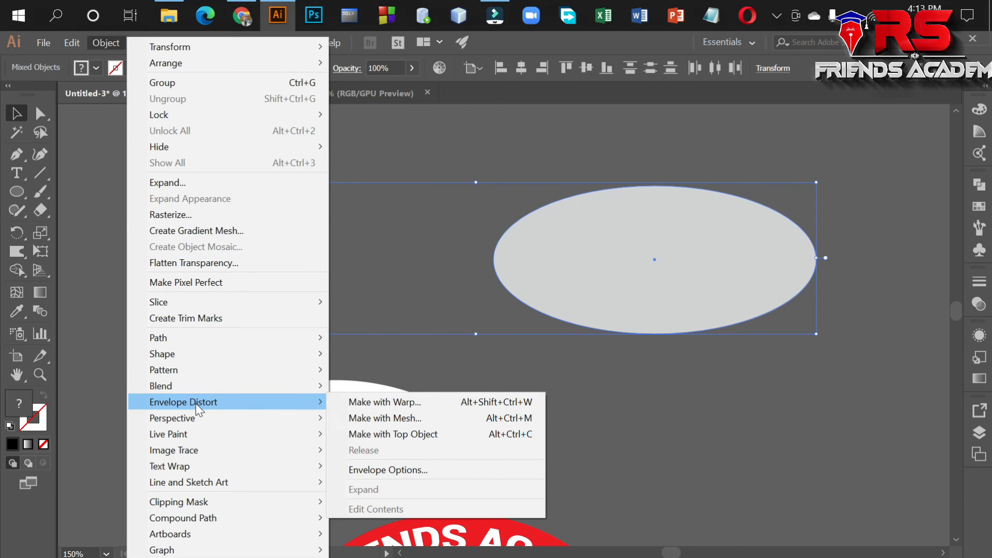
pyautogui.click(391, 435)
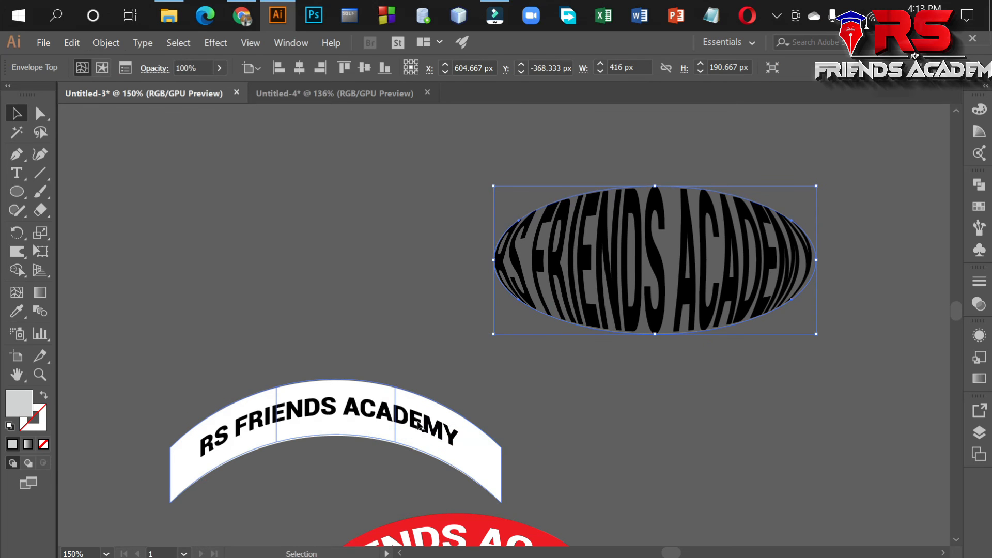
# Move the ellipse-shaped text to the left, so it sits above the arched white banner.
pyautogui.click(349, 217)
pyautogui.moveTo(592, 249); pyautogui.dragTo(452, 254)
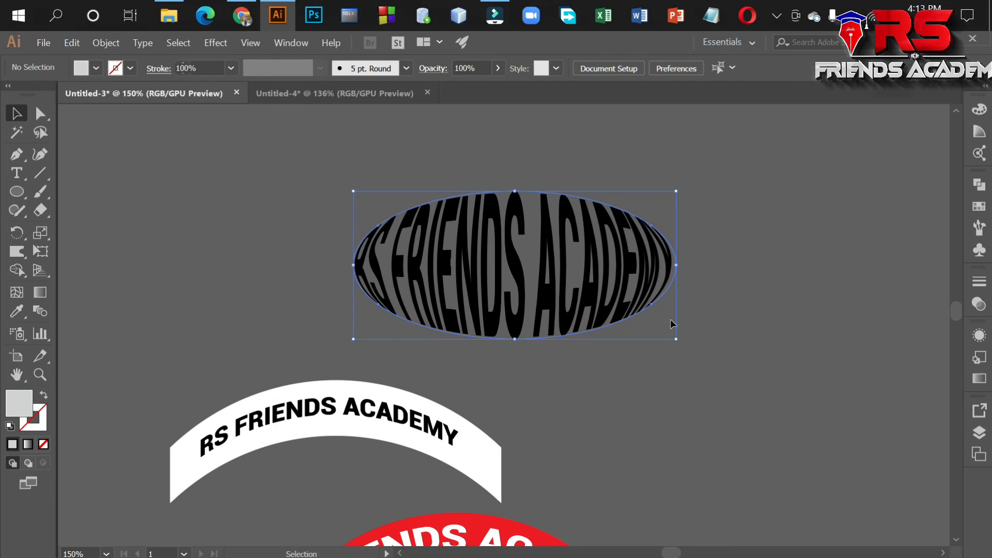
pyautogui.click(693, 323)
pyautogui.click(564, 273)
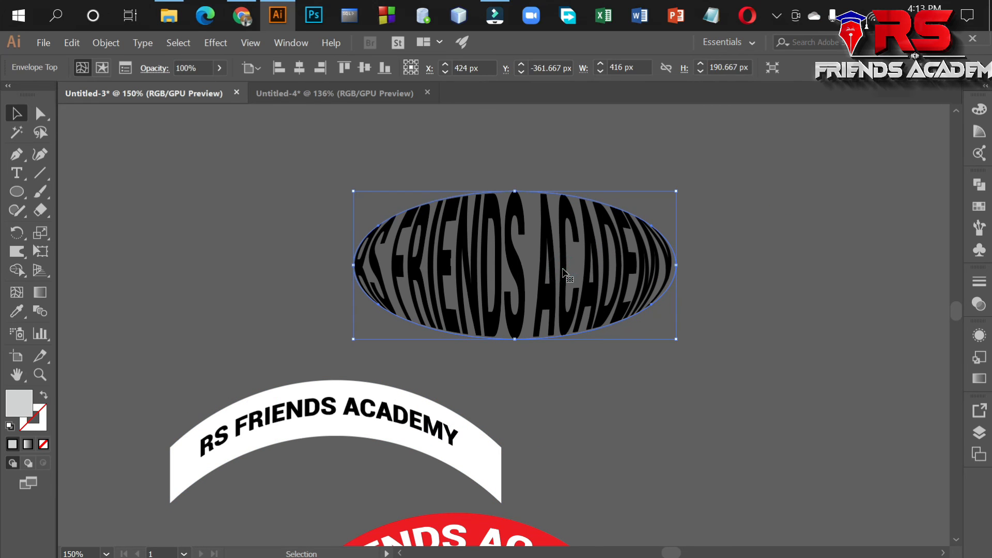
# Draw a closed wavy band about 613 px wide and 158 px high above the ellipse-shaped text, with light grey fill and no stroke.
pyautogui.scroll(-1, 672, 263)
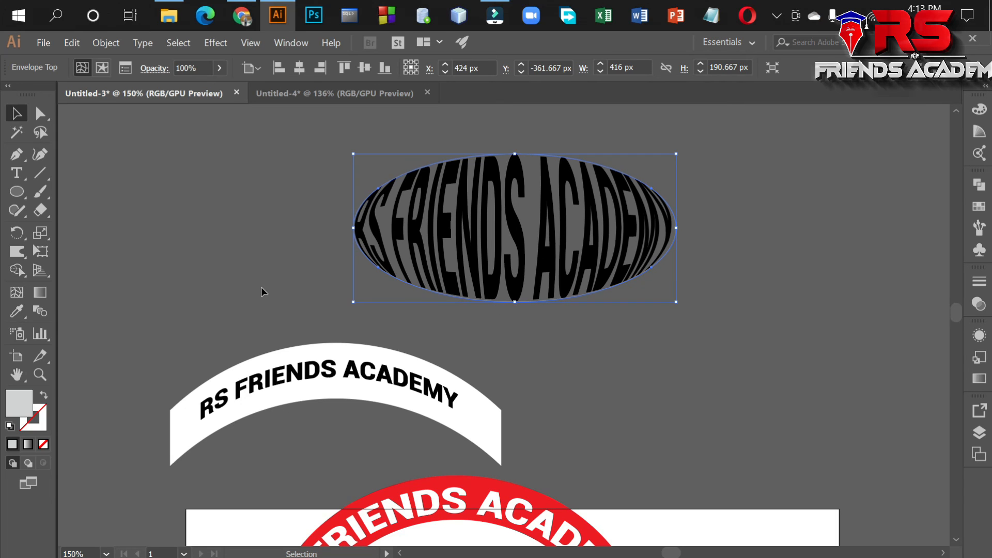
pyautogui.scroll(3, 273, 286)
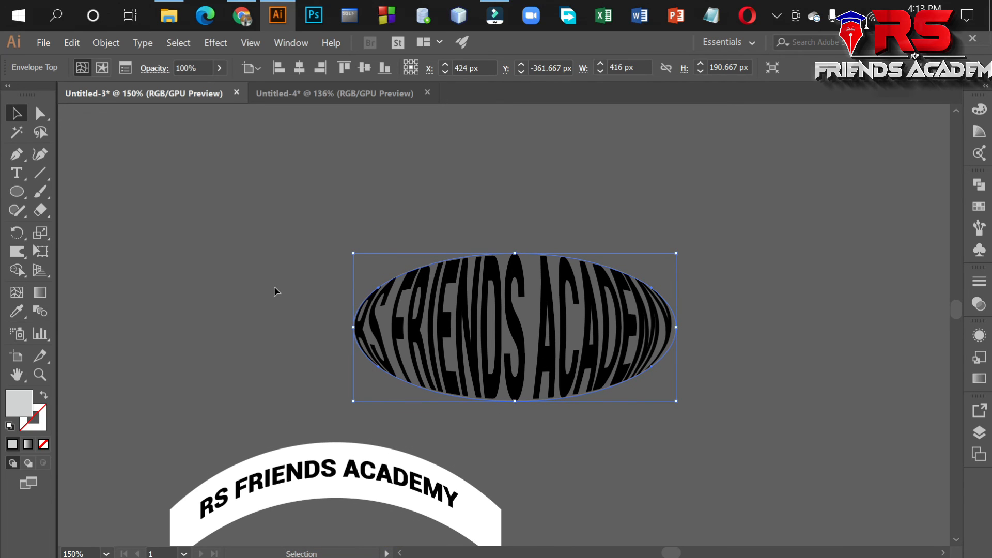
pyautogui.scroll(3, 272, 286)
pyautogui.click(15, 154)
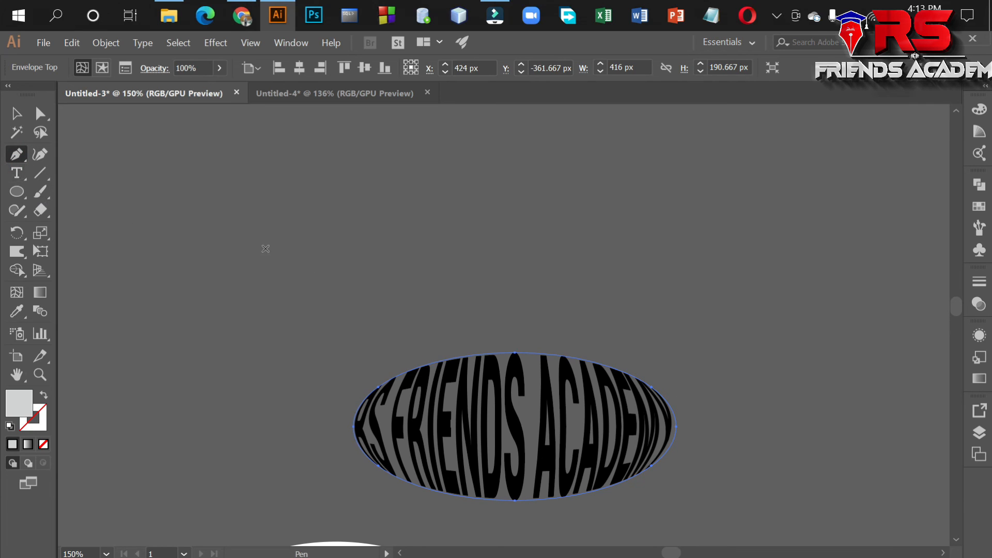
pyautogui.click(182, 213)
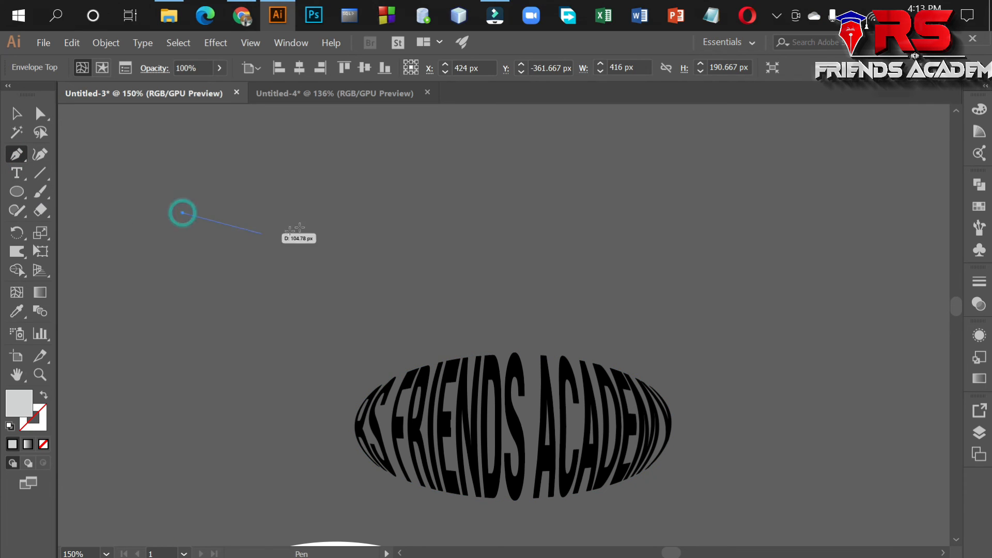
pyautogui.moveTo(392, 212); pyautogui.dragTo(541, 313)
pyautogui.moveTo(657, 213); pyautogui.dragTo(46, 398)
pyautogui.click(45, 395)
pyautogui.click(657, 282)
pyautogui.moveTo(393, 282); pyautogui.dragTo(290, 231)
pyautogui.click(393, 282)
pyautogui.moveTo(197, 281); pyautogui.dragTo(86, 389)
pyautogui.click(182, 212)
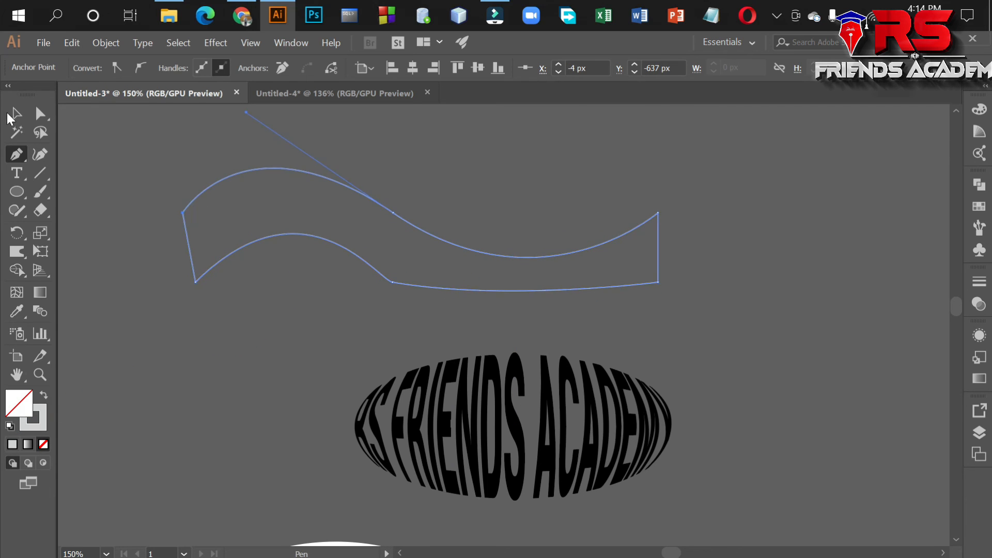
pyautogui.press('v')
pyautogui.click(46, 396)
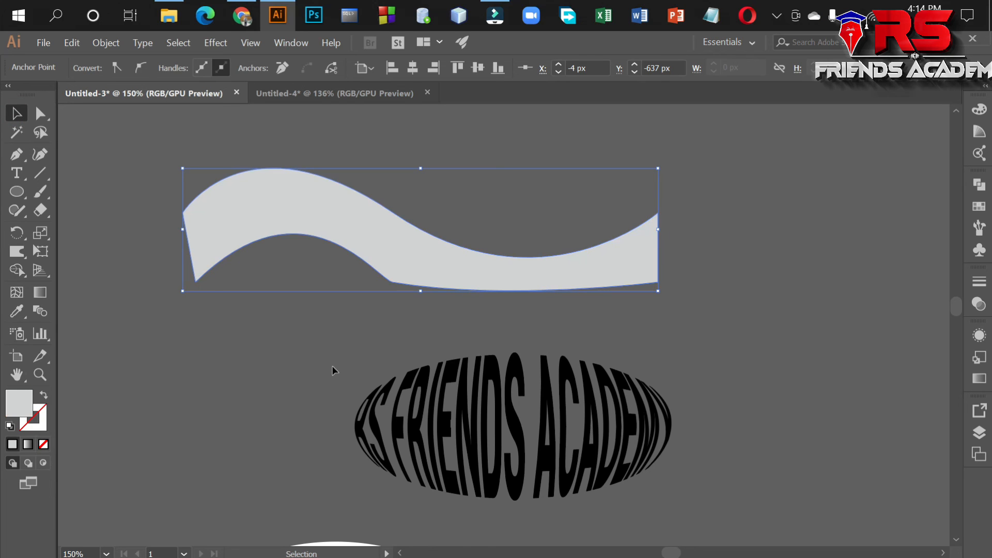
# Add the text RS FRIENDS ACADEMY above the grey wavy band.
pyautogui.scroll(4, 417, 349)
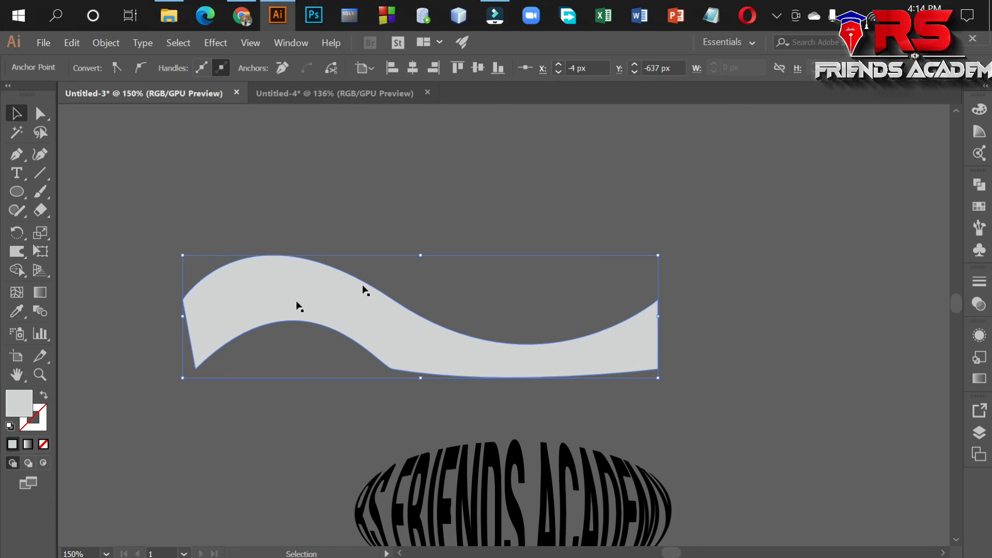
pyautogui.click(16, 173)
pyautogui.click(333, 182)
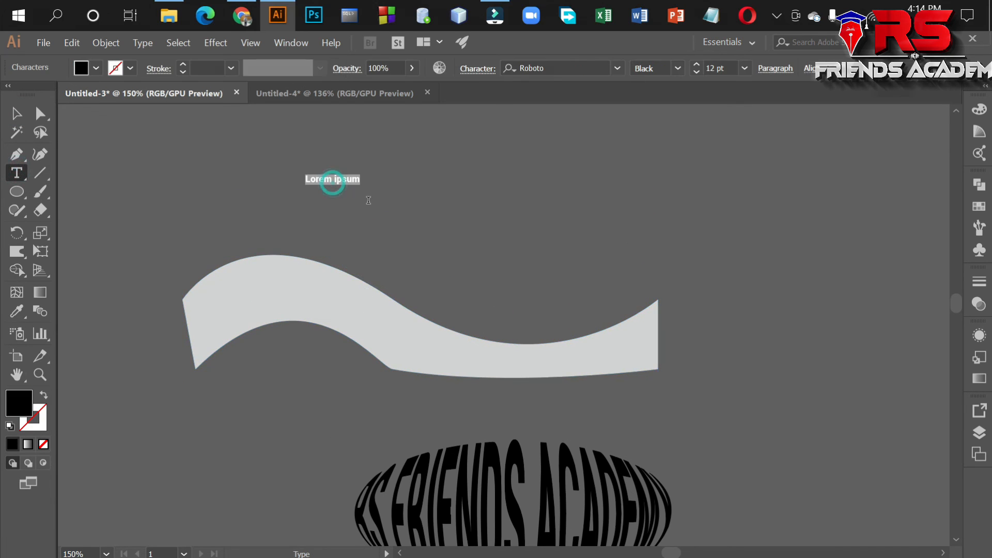
pyautogui.write('RS FRI')
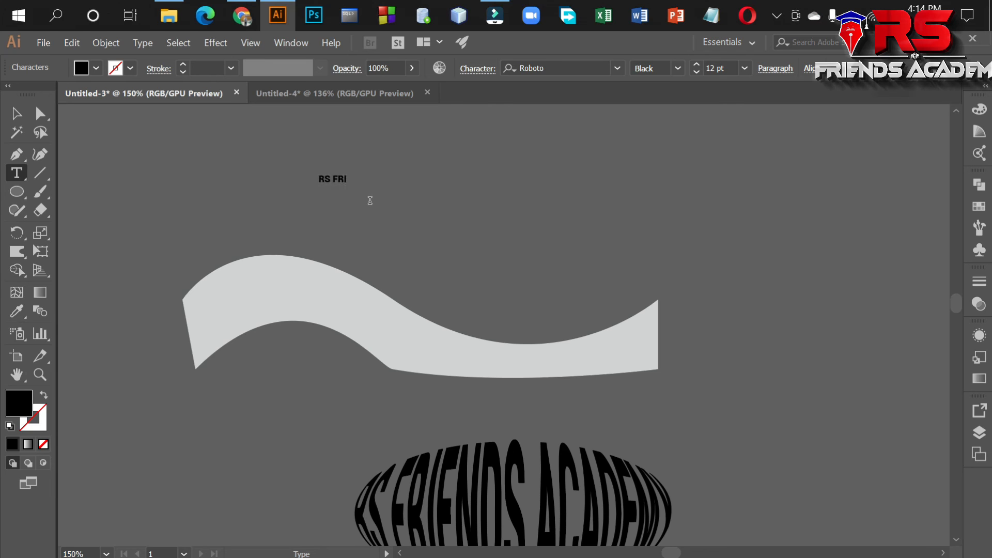
pyautogui.write('ENDA ACADEMY')
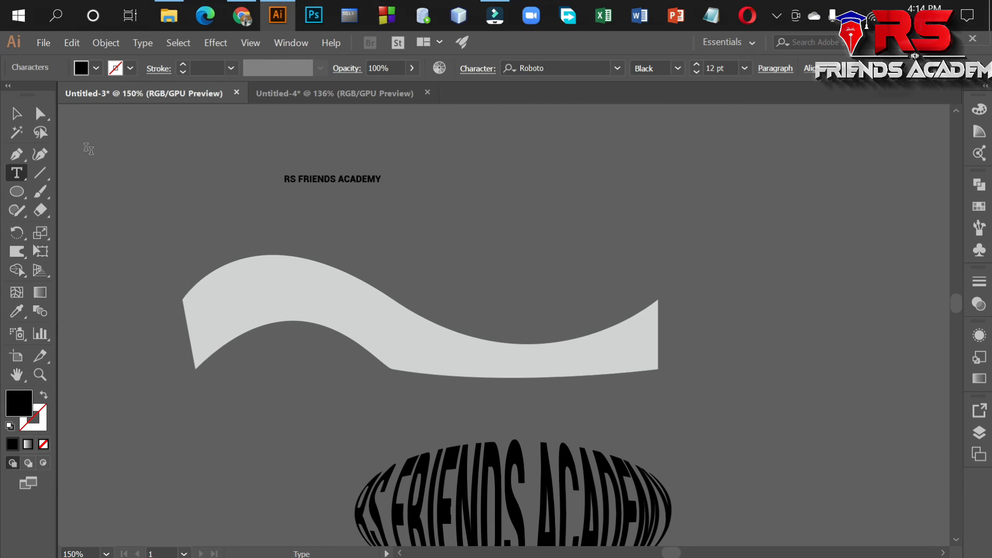
pyautogui.click(15, 113)
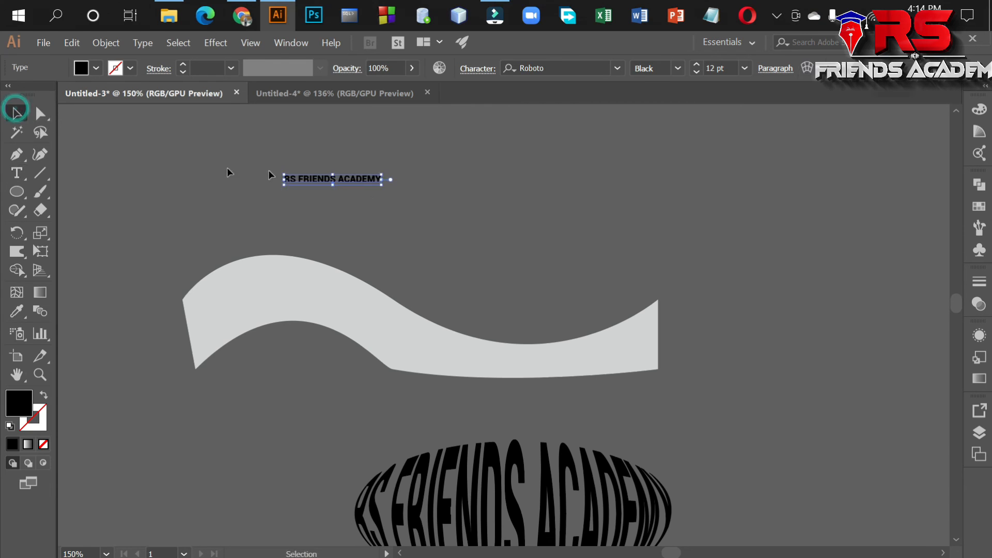
# Send the new text above the wavy band to the back of the stacking order.
pyautogui.rightClick(357, 179)
pyautogui.moveTo(444, 380)
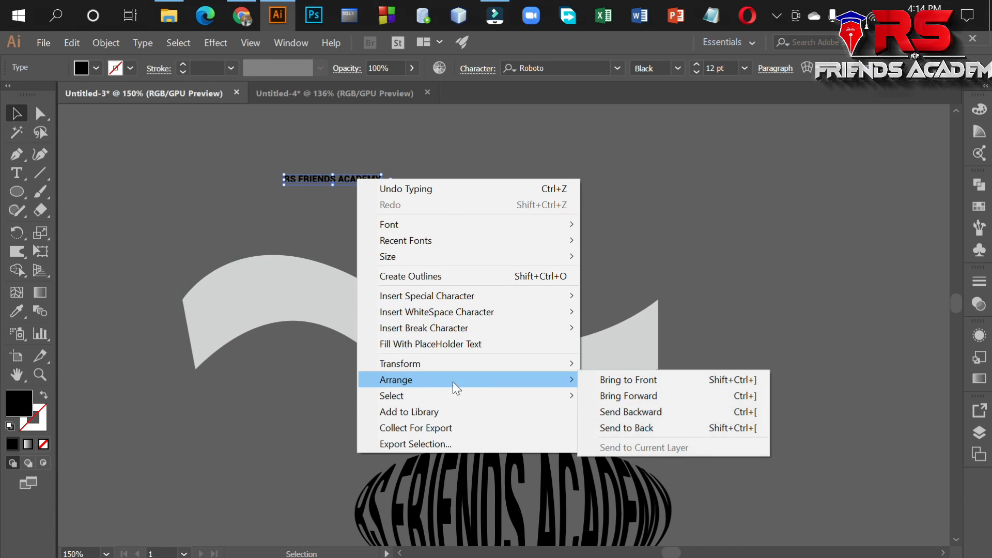
pyautogui.click(603, 421)
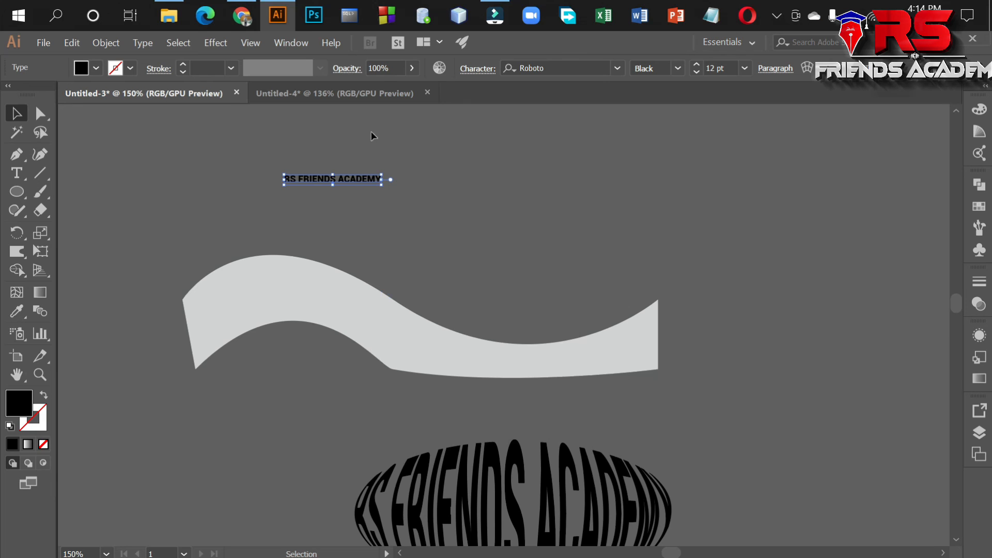
# Make an envelope distortion with the top object from the new text and the grey wavy band.
pyautogui.keyDown('shift'); pyautogui.click(302, 336); pyautogui.keyUp('shift')
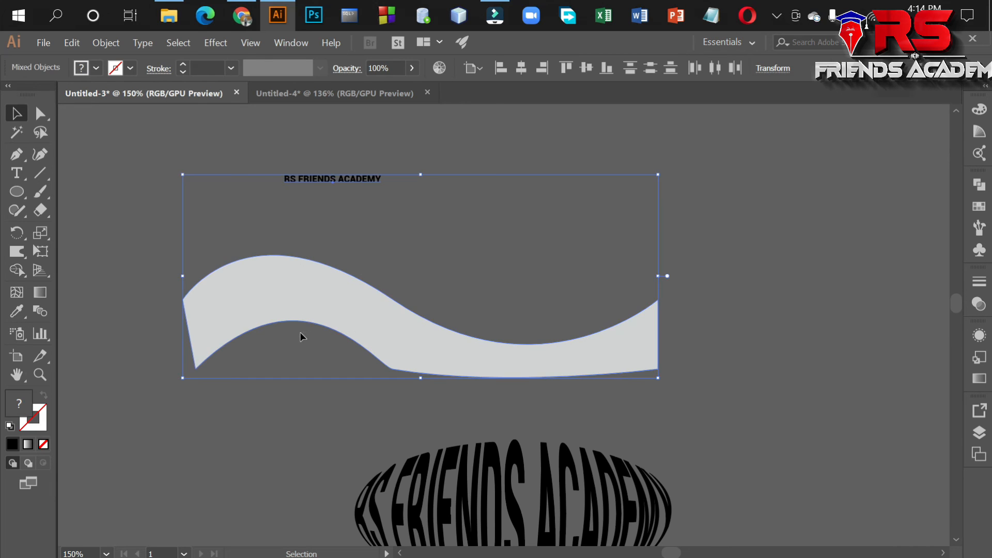
pyautogui.click(104, 42)
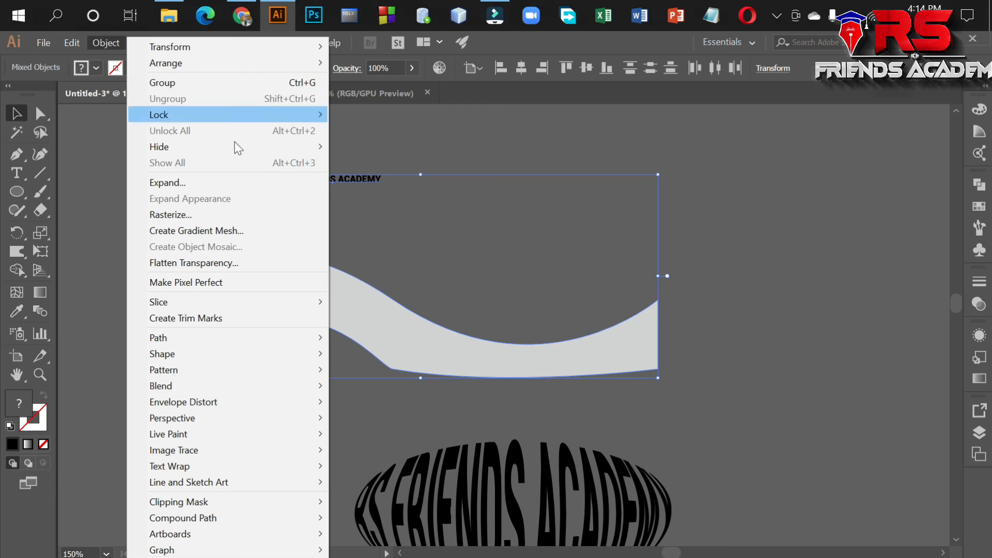
pyautogui.moveTo(192, 403)
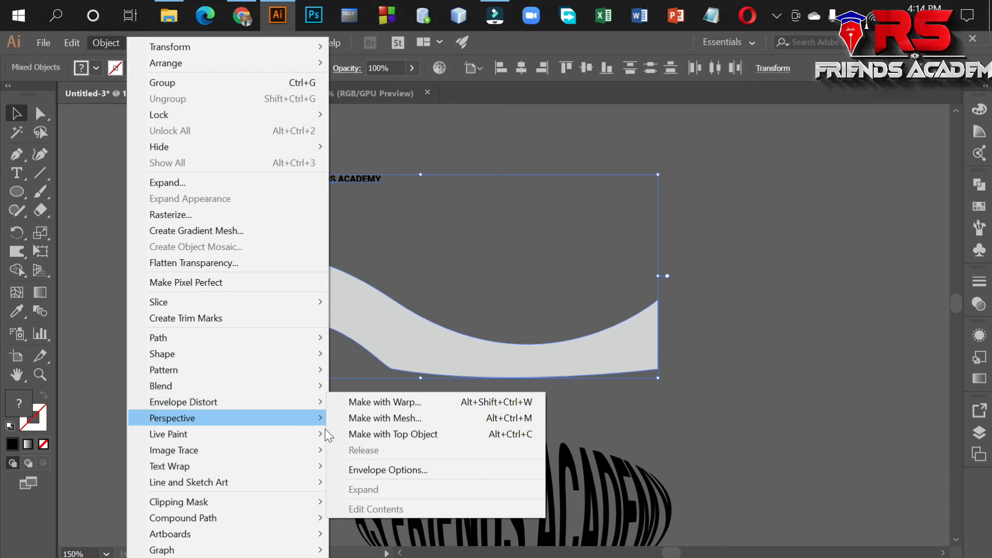
pyautogui.click(373, 433)
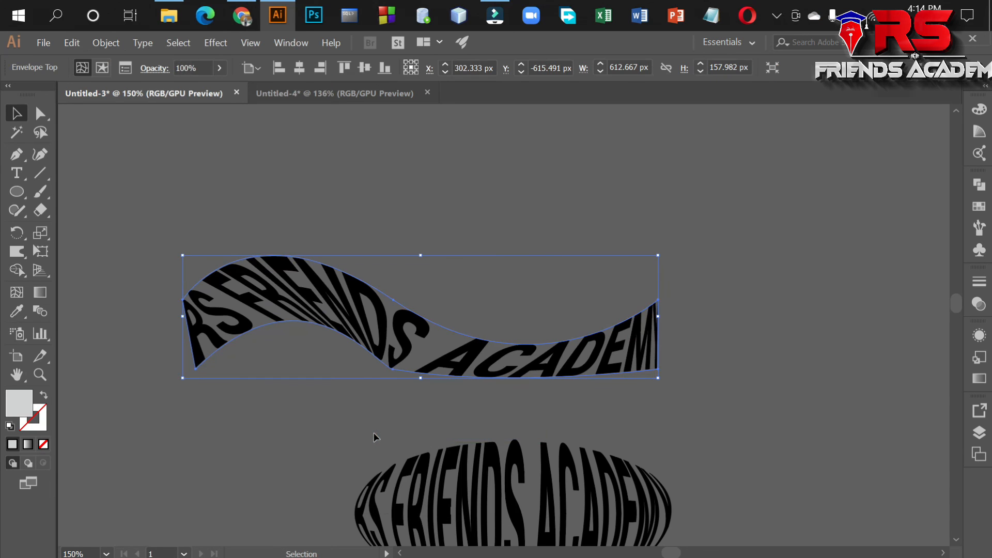
# Move the wave-shaped text slightly up, farther from the ellipse-shaped text, and leave it deselected.
pyautogui.click(740, 351)
pyautogui.moveTo(369, 320); pyautogui.dragTo(369, 266)
pyautogui.click(356, 341)
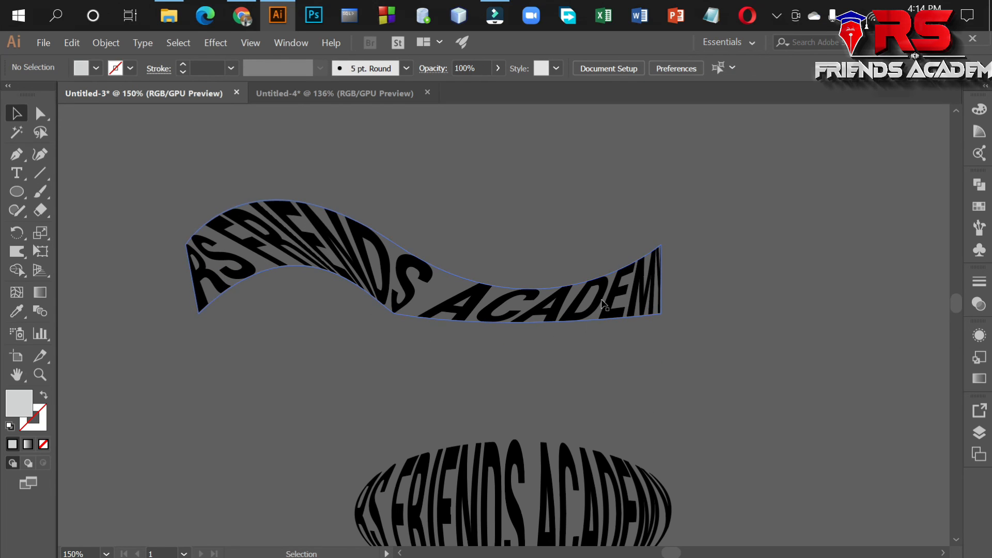
pyautogui.scroll(-2, 609, 320)
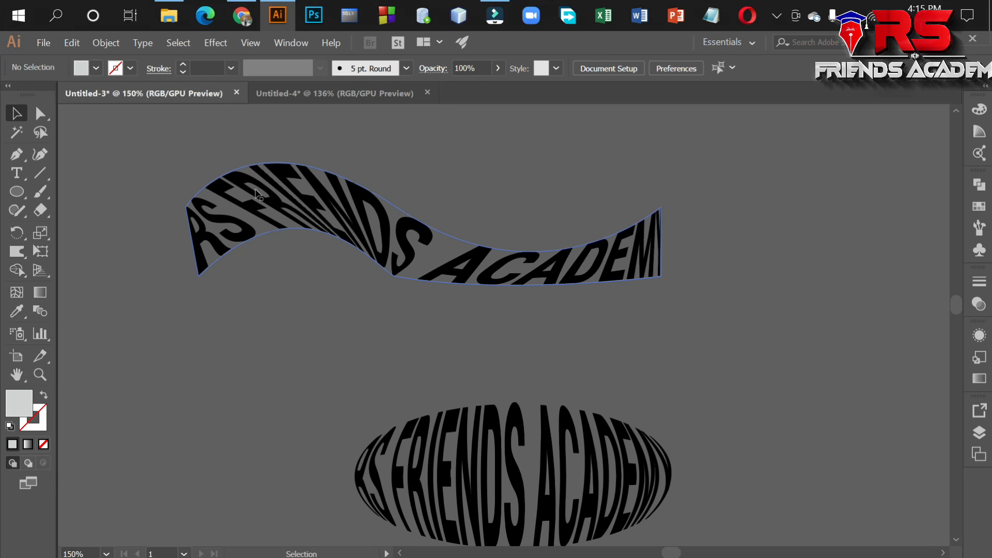
pyautogui.scroll(-1, 413, 258)
pyautogui.click(279, 205)
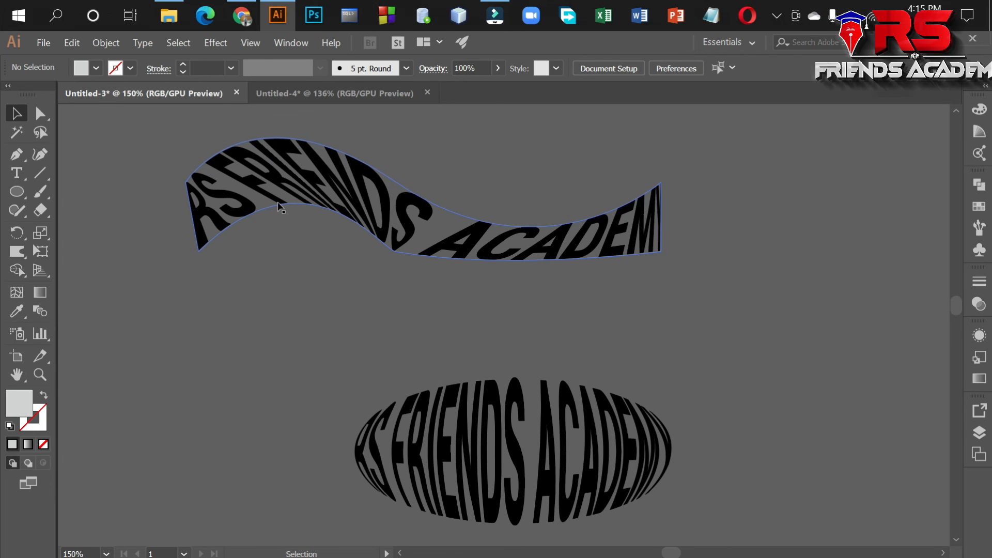